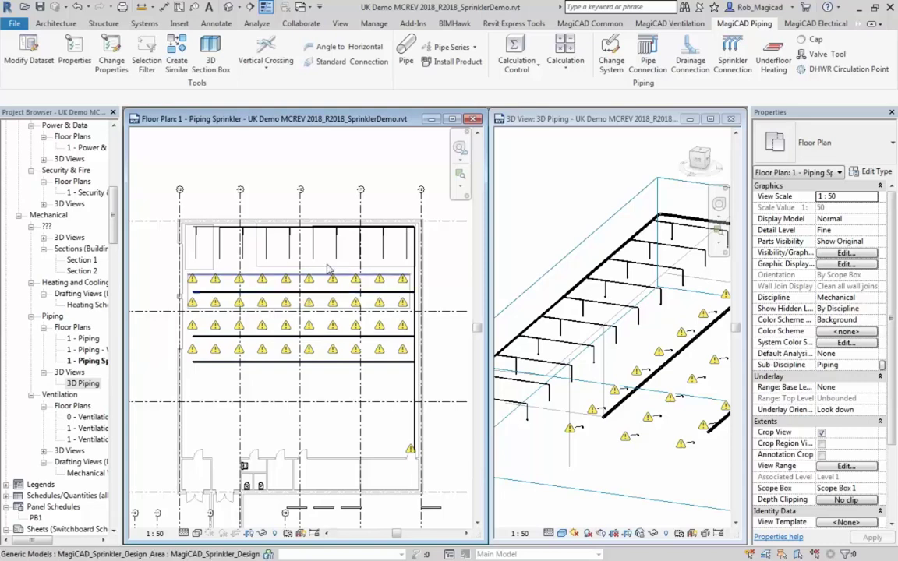
Examine the unconnected sprinkler heads and nearby branch pipes in the Piping Sprinkler floor plan and the 3D Piping view.
{"action": "scroll", "coordinate": [257, 311], "scroll_direction": "up", "scroll_amount": 5}
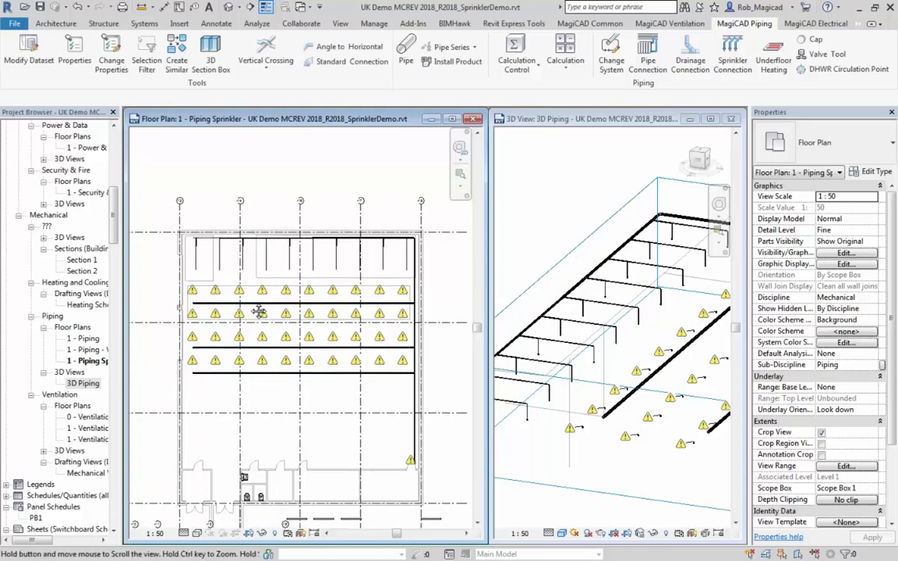
{"action": "middle_click_drag", "start_coordinate": [358, 405], "coordinate": [287, 458]}
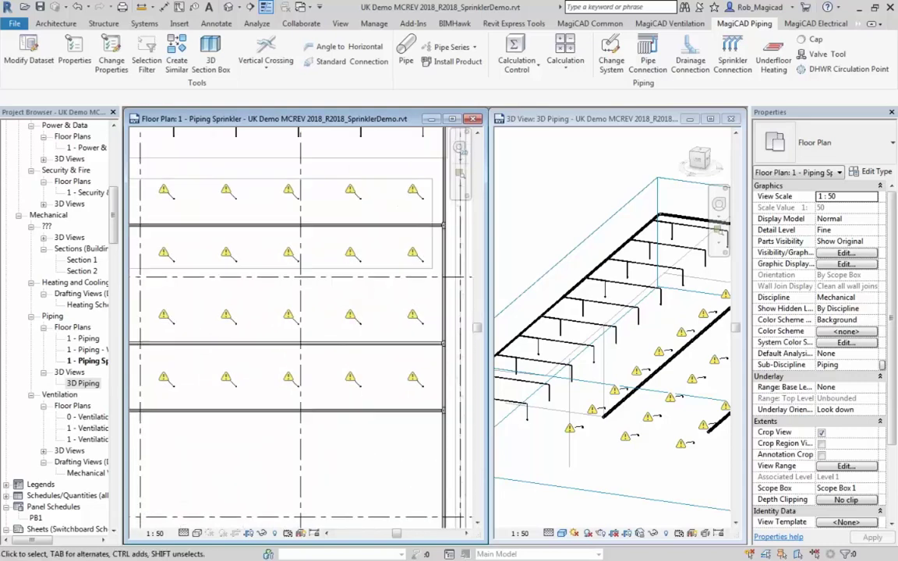
{"action": "mouse_move", "coordinate": [352, 323]}
{"action": "left_click", "coordinate": [638, 411]}
{"action": "scroll", "coordinate": [638, 411], "scroll_direction": "up", "scroll_amount": 6}
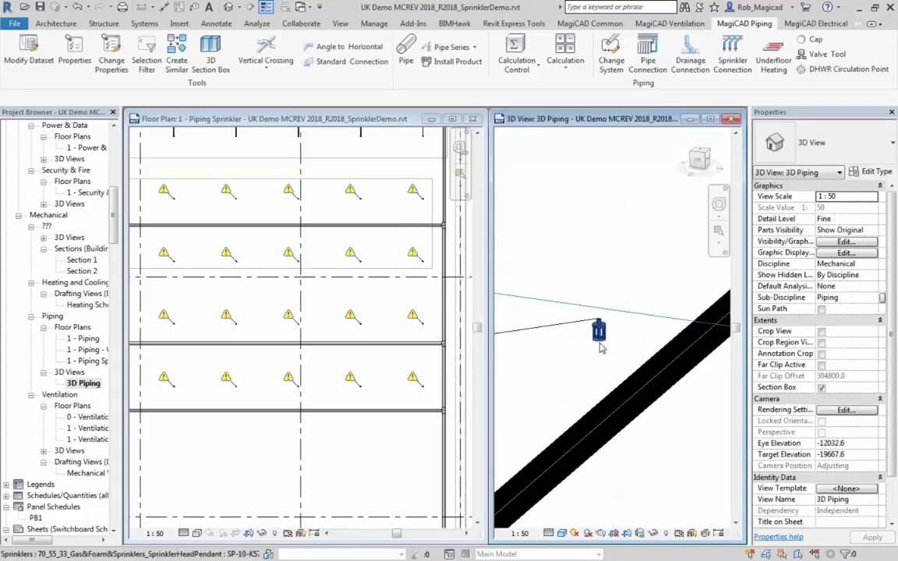
{"action": "scroll", "coordinate": [597, 336], "scroll_direction": "down", "scroll_amount": 6}
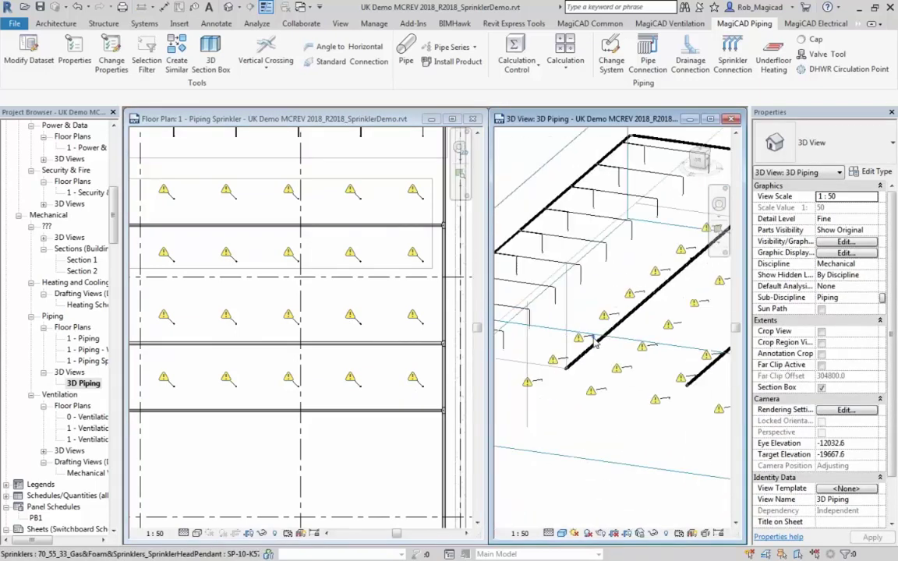
{"action": "scroll", "coordinate": [597, 343], "scroll_direction": "down", "scroll_amount": 2}
{"action": "left_click", "coordinate": [308, 313]}
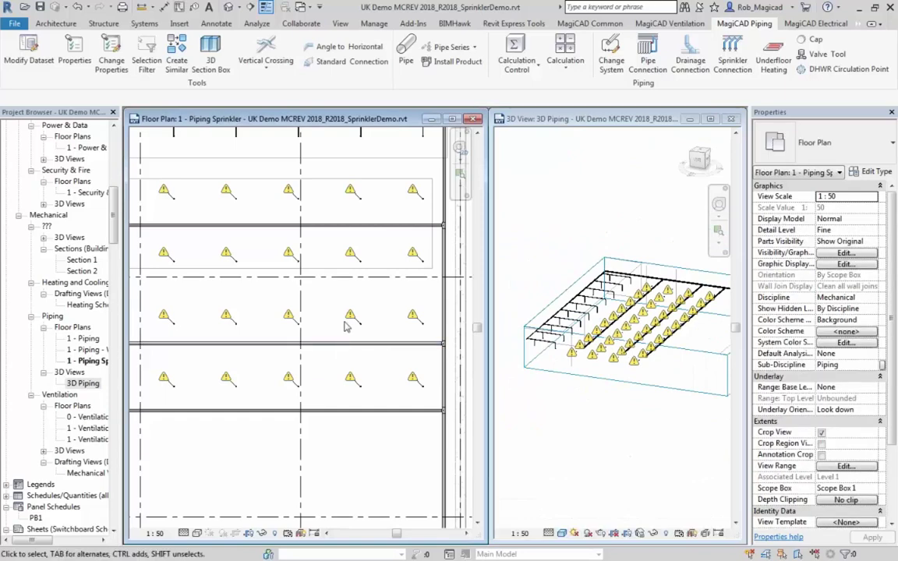
{"action": "middle_click_drag", "start_coordinate": [310, 289], "coordinate": [308, 466]}
{"action": "scroll", "coordinate": [281, 441], "scroll_direction": "down", "scroll_amount": 4}
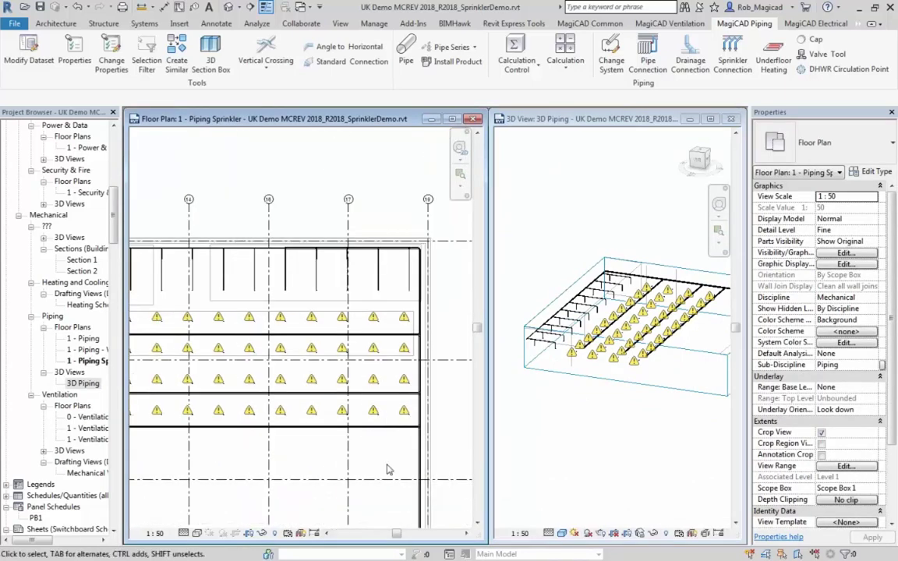
{"action": "middle_click_drag", "start_coordinate": [294, 370], "coordinate": [337, 335]}
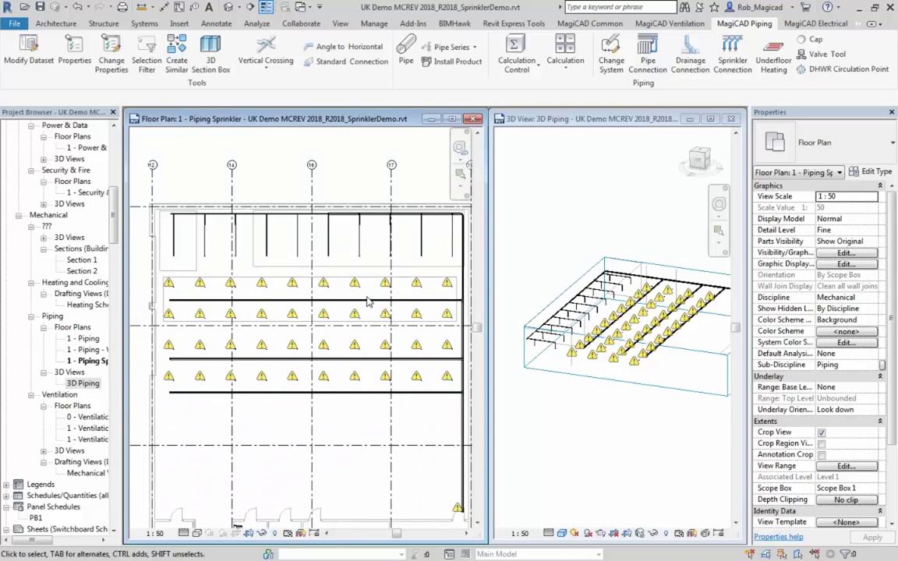
Examine the connected sprinkler heads, their drops and the main and branch pipes in the 3D Piping view.
{"action": "left_click", "coordinate": [546, 299]}
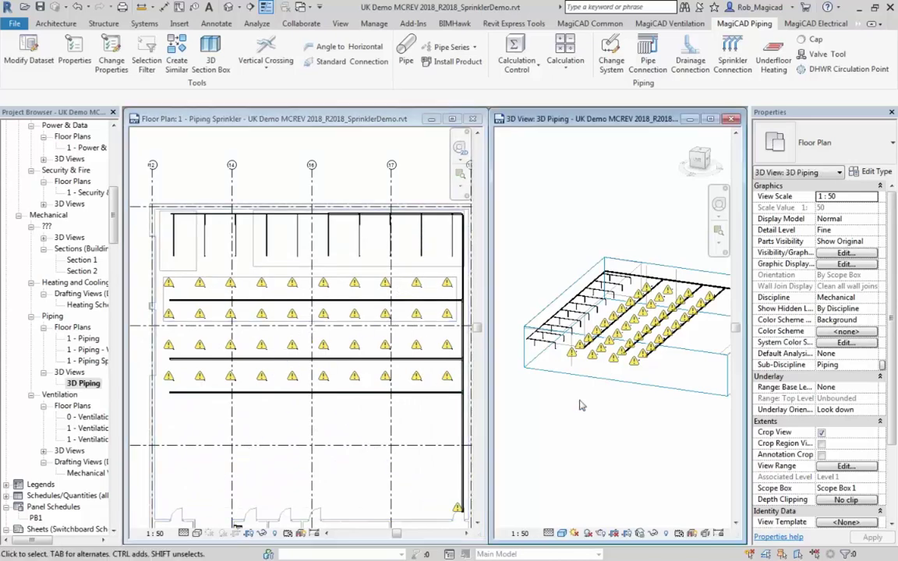
{"action": "scroll", "coordinate": [671, 346], "scroll_direction": "up", "scroll_amount": 10}
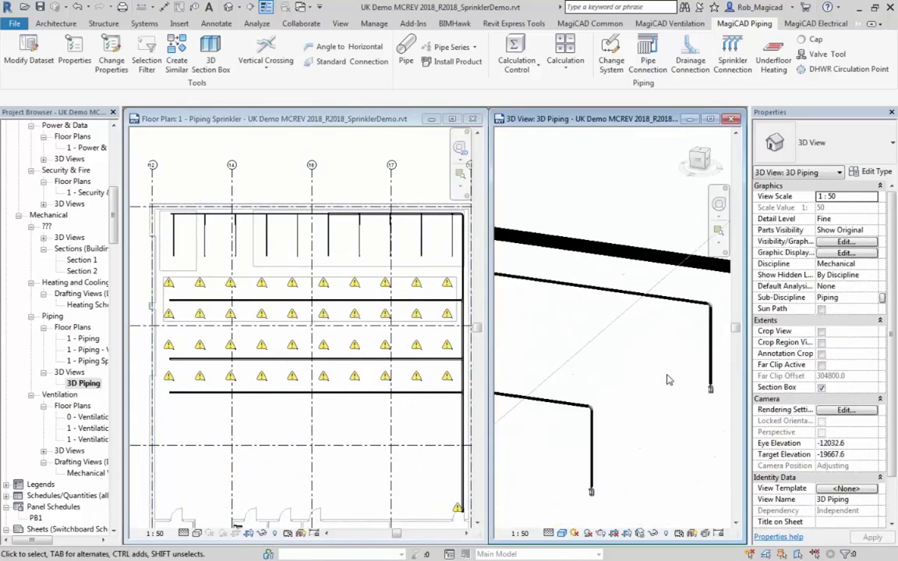
{"action": "scroll", "coordinate": [582, 371], "scroll_direction": "down", "scroll_amount": 10}
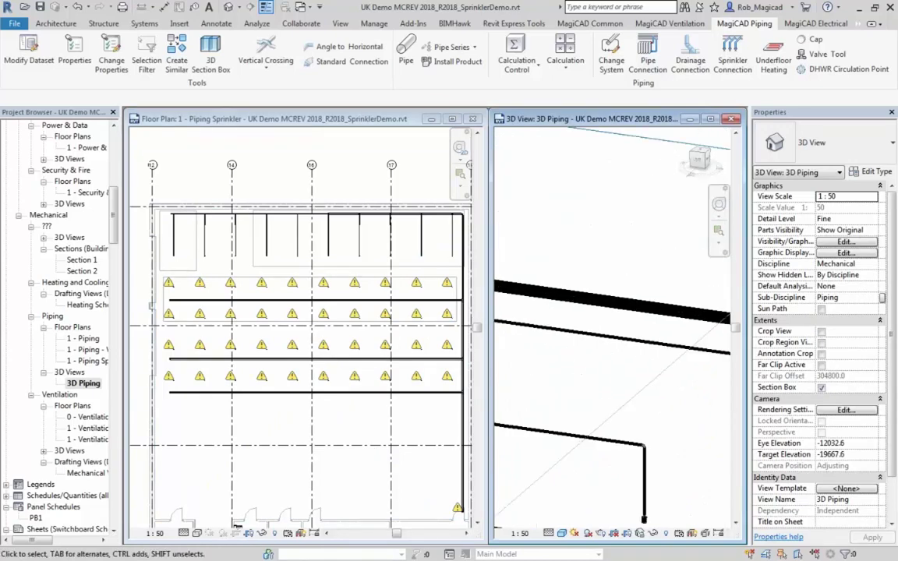
{"action": "scroll", "coordinate": [600, 358], "scroll_direction": "up", "scroll_amount": 10}
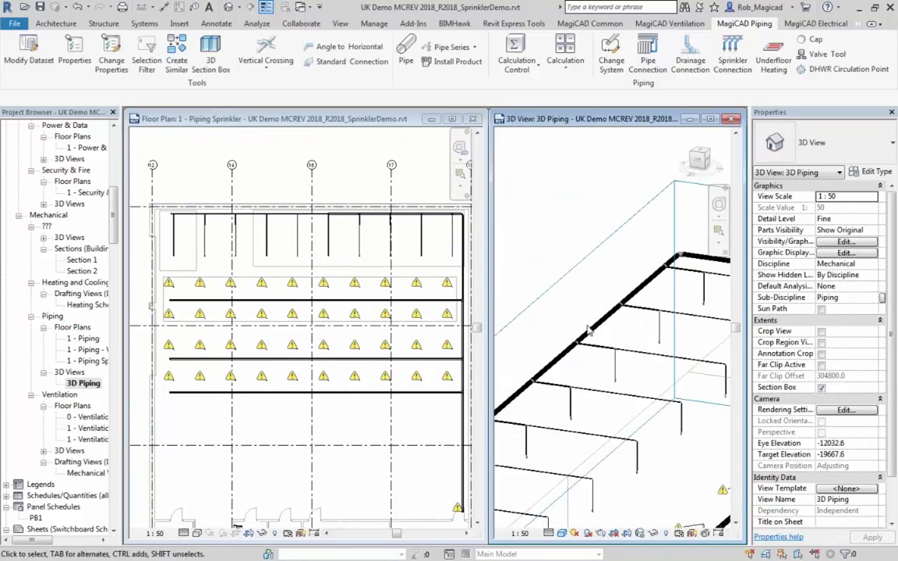
{"action": "scroll", "coordinate": [563, 326], "scroll_direction": "down", "scroll_amount": 6}
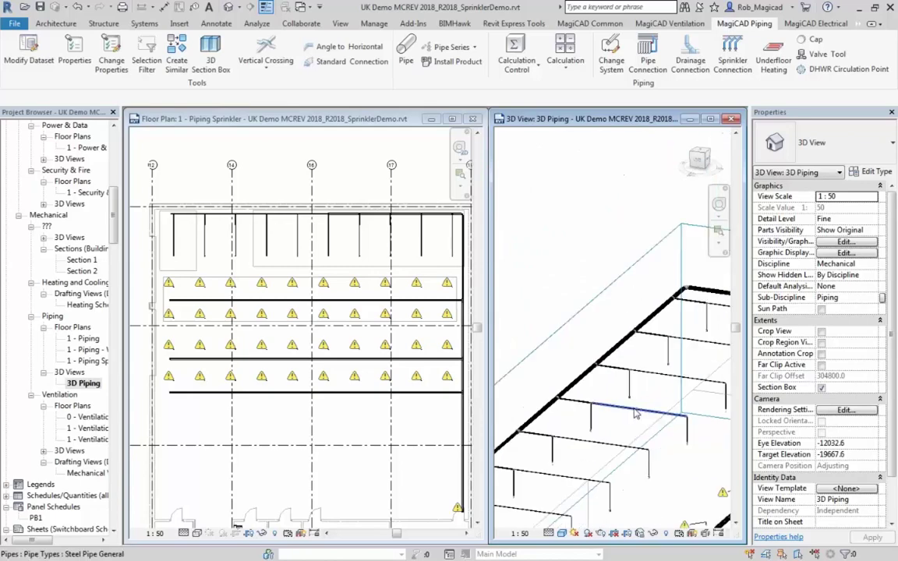
{"action": "scroll", "coordinate": [574, 341], "scroll_direction": "down", "scroll_amount": 4}
{"action": "scroll", "coordinate": [597, 367], "scroll_direction": "up", "scroll_amount": 4}
{"action": "middle_click_drag", "start_coordinate": [616, 372], "coordinate": [590, 435], "text": "shift"}
{"action": "scroll", "coordinate": [616, 328], "scroll_direction": "down", "scroll_amount": 3}
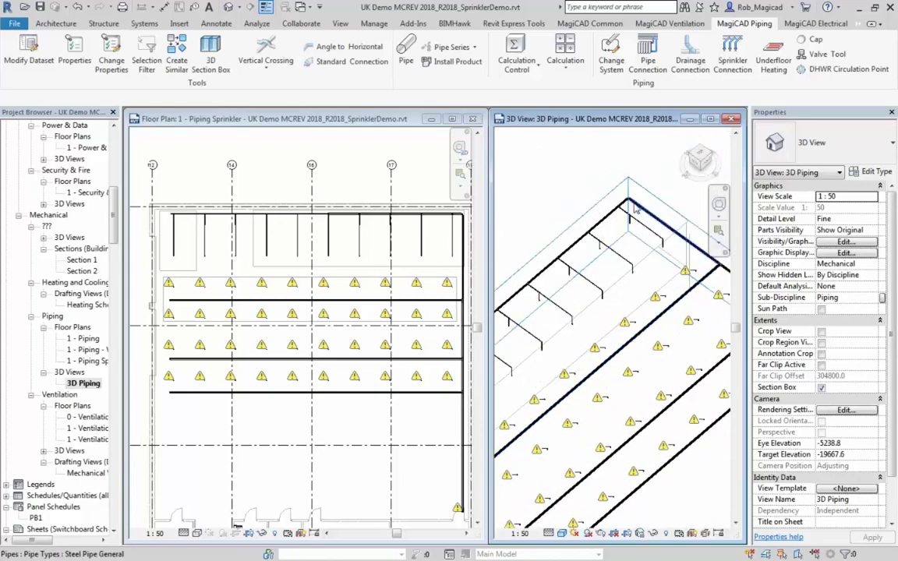
{"action": "scroll", "coordinate": [624, 233], "scroll_direction": "up", "scroll_amount": 5}
{"action": "scroll", "coordinate": [626, 234], "scroll_direction": "up", "scroll_amount": 3}
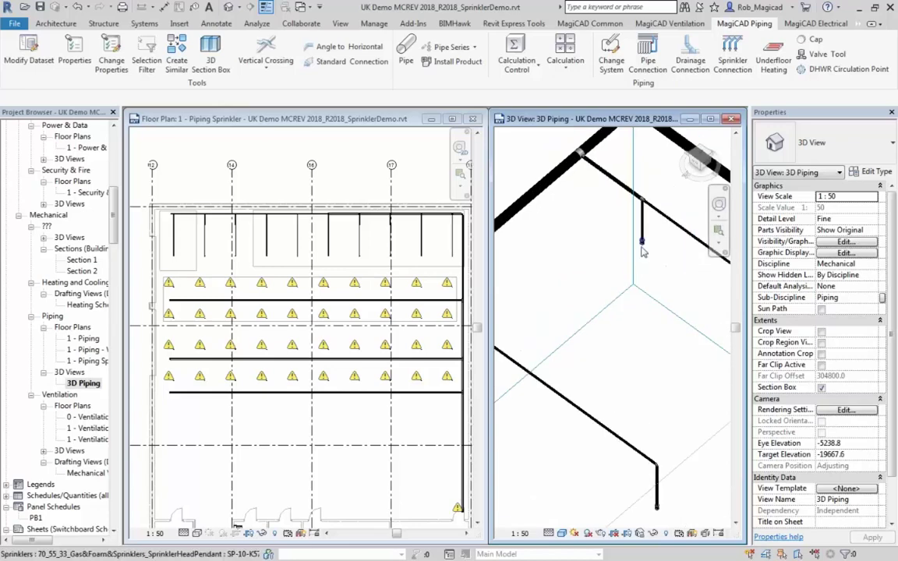
{"action": "scroll", "coordinate": [592, 411], "scroll_direction": "down", "scroll_amount": 5}
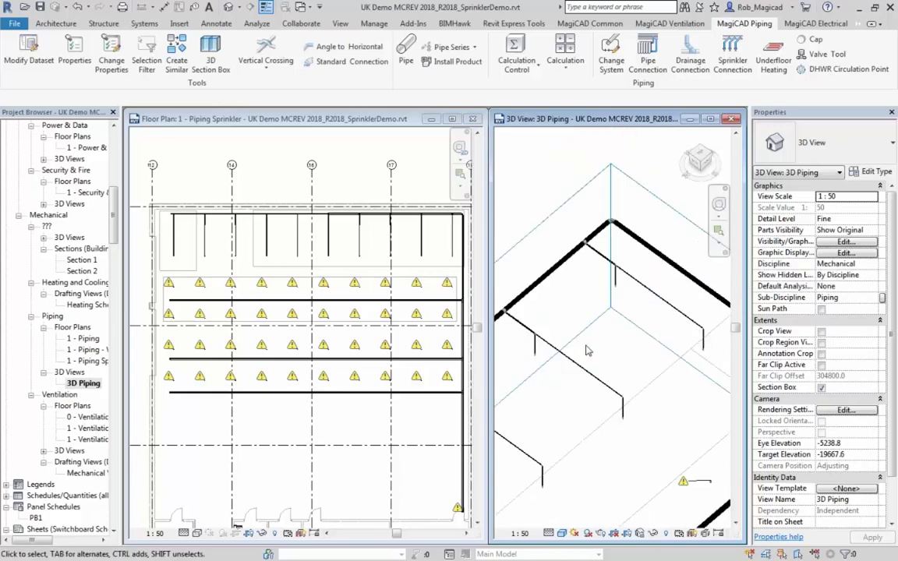
{"action": "middle_click_drag", "start_coordinate": [592, 411], "coordinate": [560, 339]}
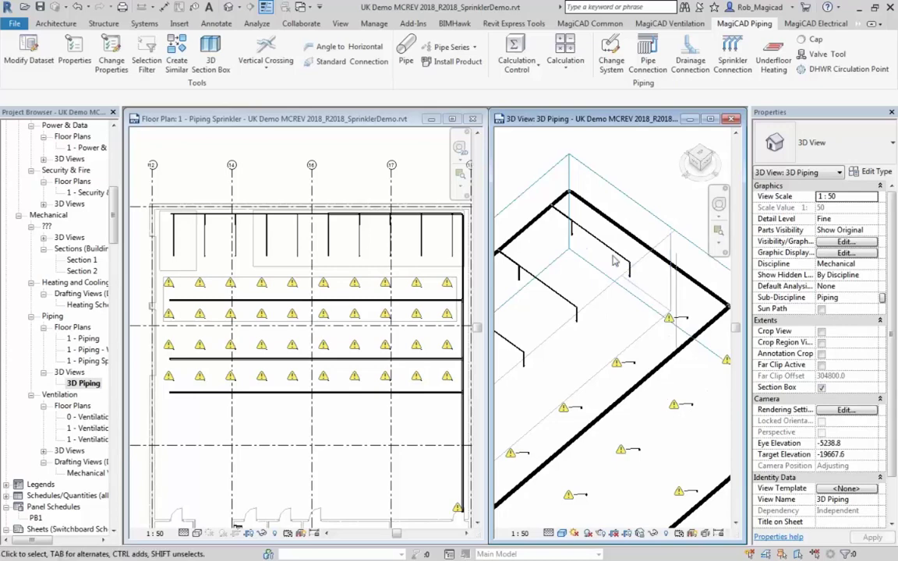
{"action": "scroll", "coordinate": [581, 320], "scroll_direction": "down", "scroll_amount": 5}
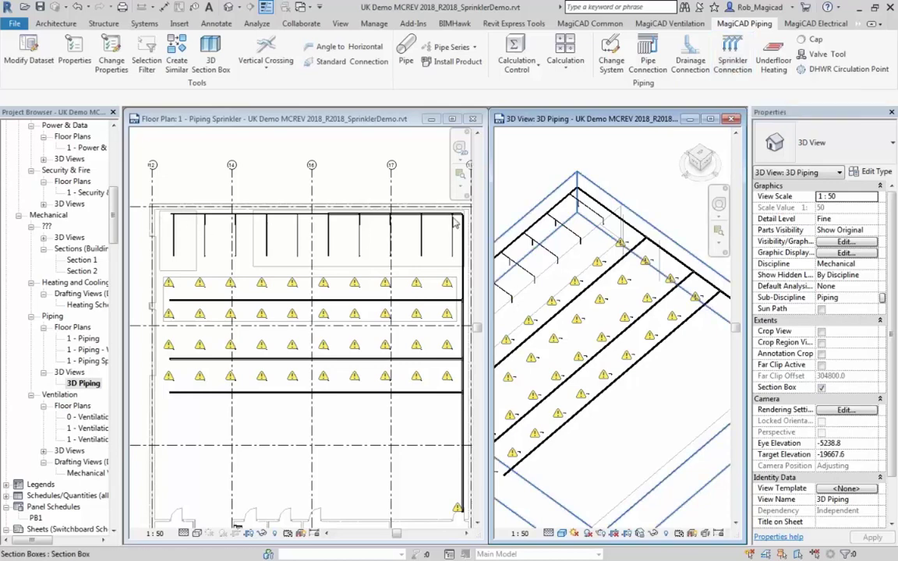
{"action": "middle_click_drag", "start_coordinate": [594, 284], "coordinate": [668, 275]}
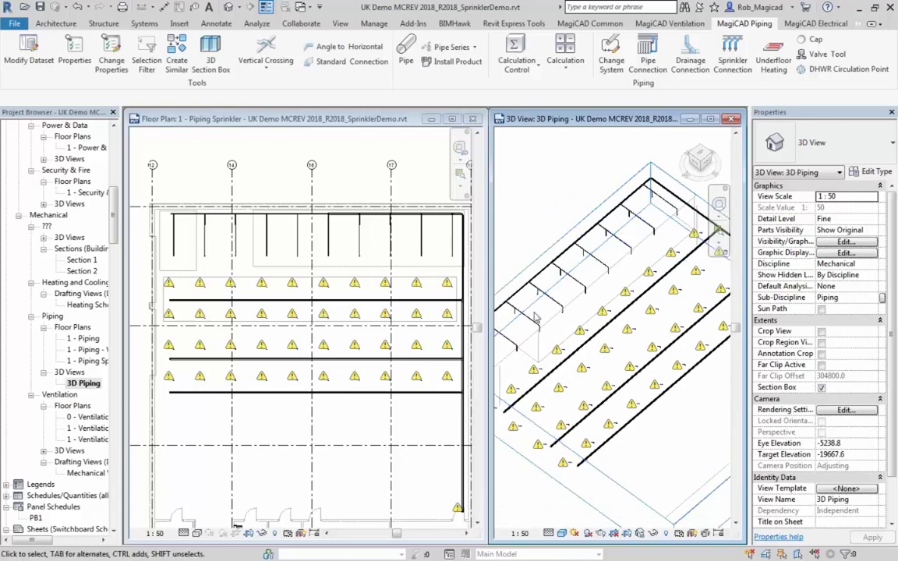
Start Install Product for the Piping Sprinkler floor plan with the SP-10-K57-141DGR-QR pendent sprinkler device (SH-03).
{"action": "left_click", "coordinate": [185, 305]}
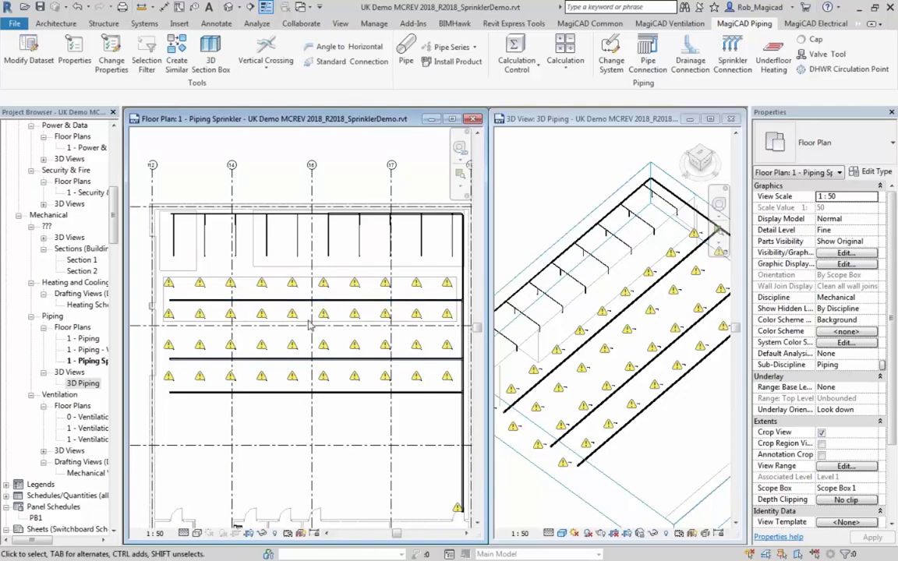
{"action": "middle_click_drag", "start_coordinate": [321, 378], "coordinate": [304, 352]}
{"action": "scroll", "coordinate": [304, 353], "scroll_direction": "down", "scroll_amount": 1}
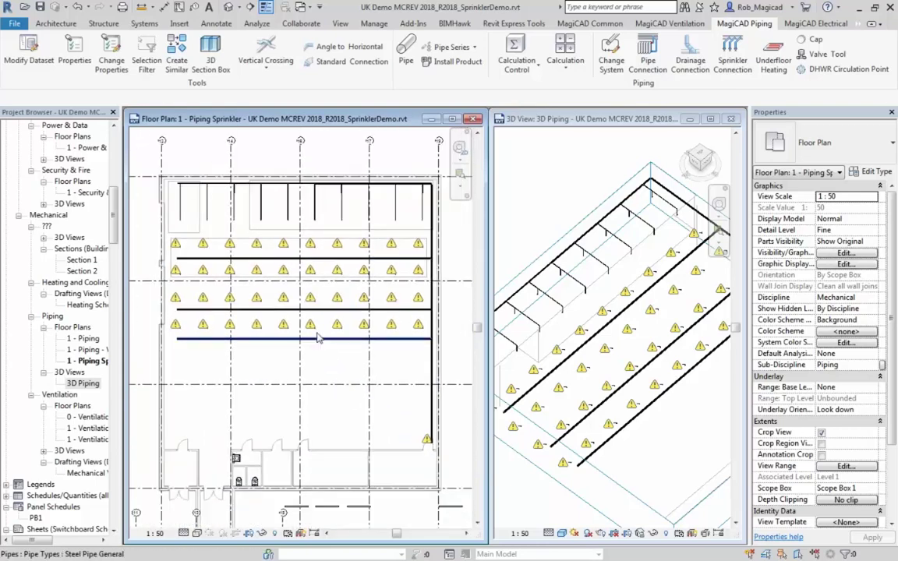
{"action": "left_click", "coordinate": [443, 68]}
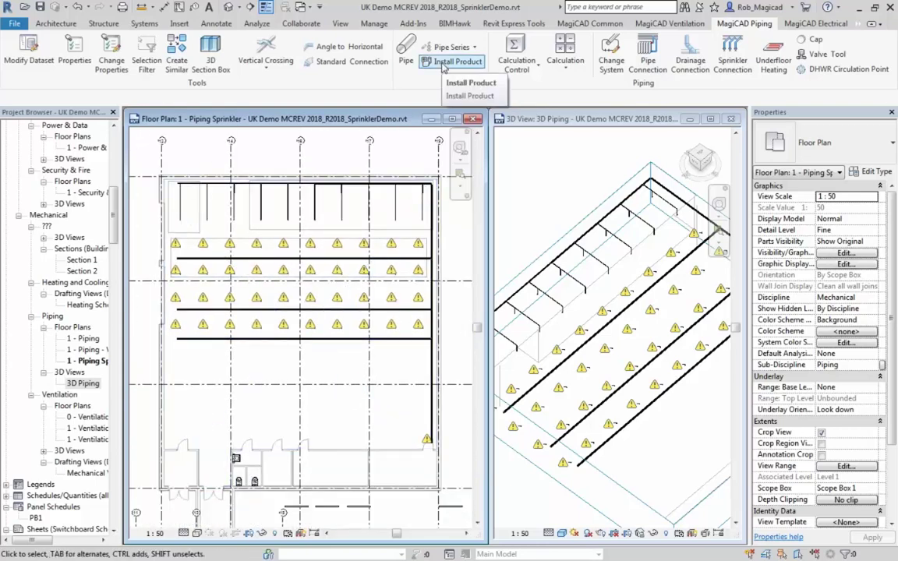
{"action": "left_click", "coordinate": [442, 84]}
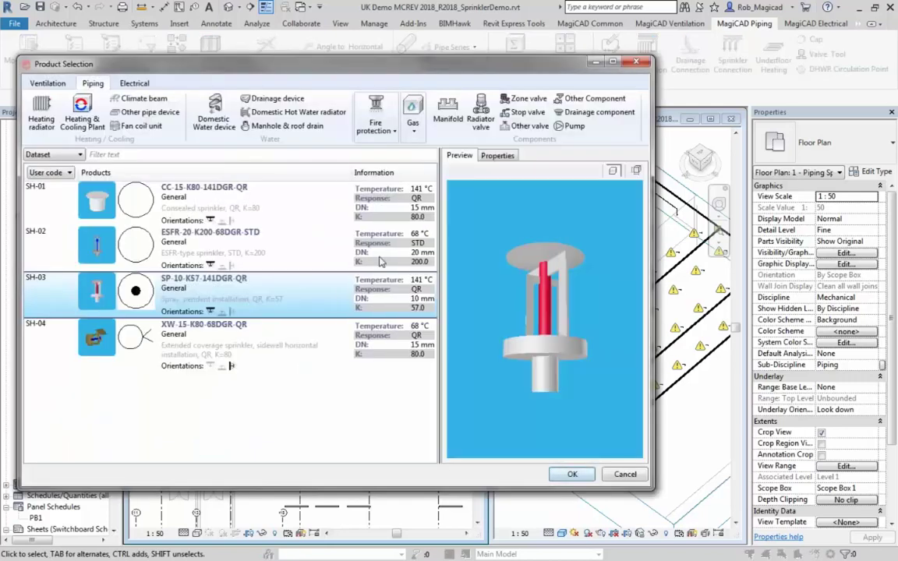
{"action": "left_click", "coordinate": [372, 131]}
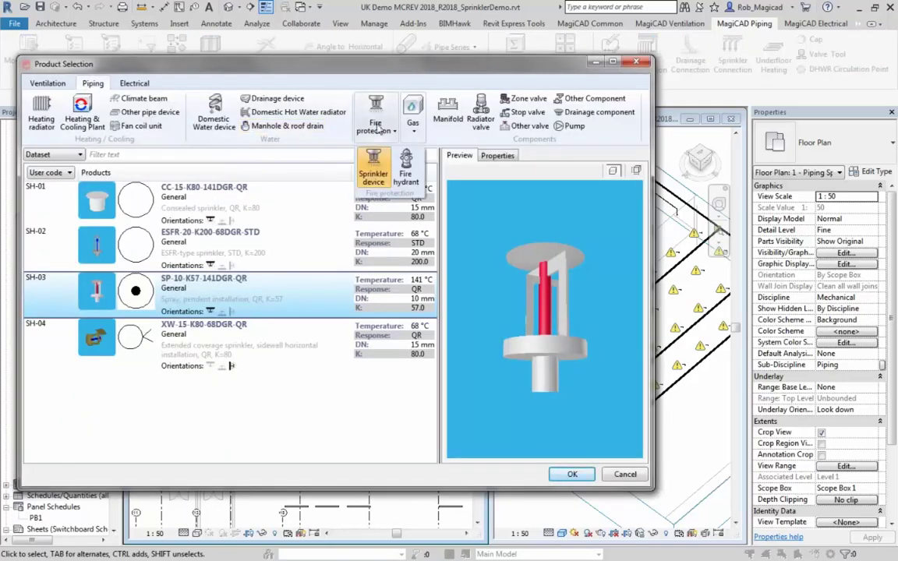
{"action": "left_click", "coordinate": [375, 176]}
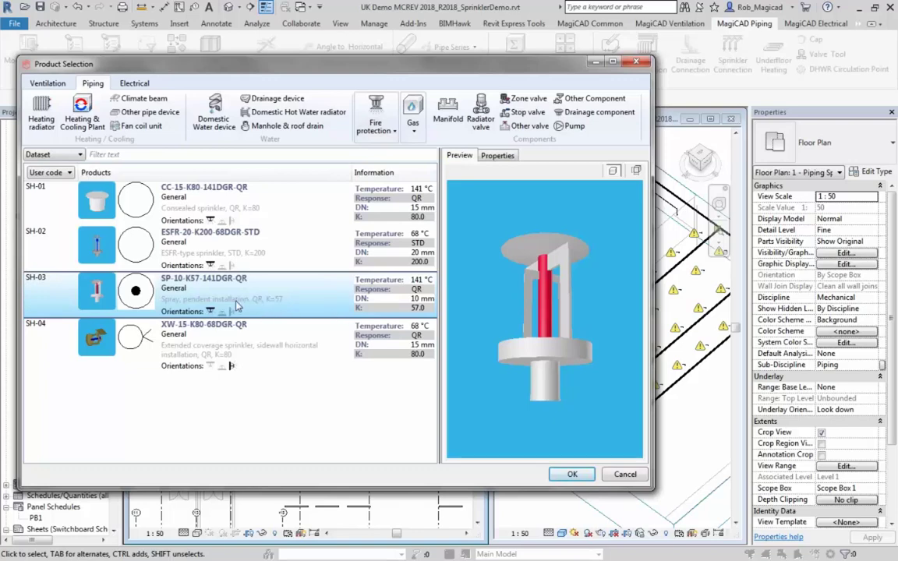
{"action": "left_click", "coordinate": [571, 475]}
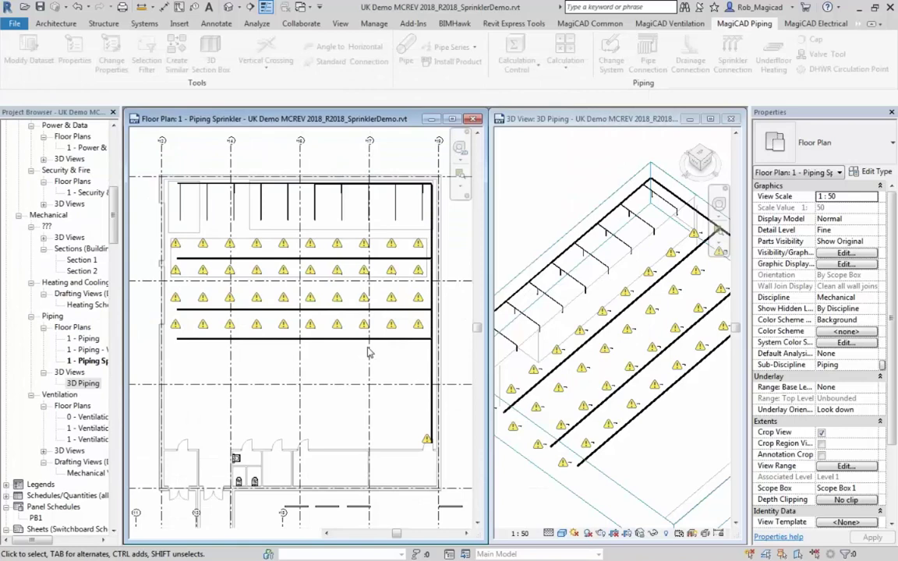
Lay out a Draw Area array by number of instances, 3 rows by 10 columns, across the open area below the lowest branch pipe.
{"action": "left_click", "coordinate": [334, 155]}
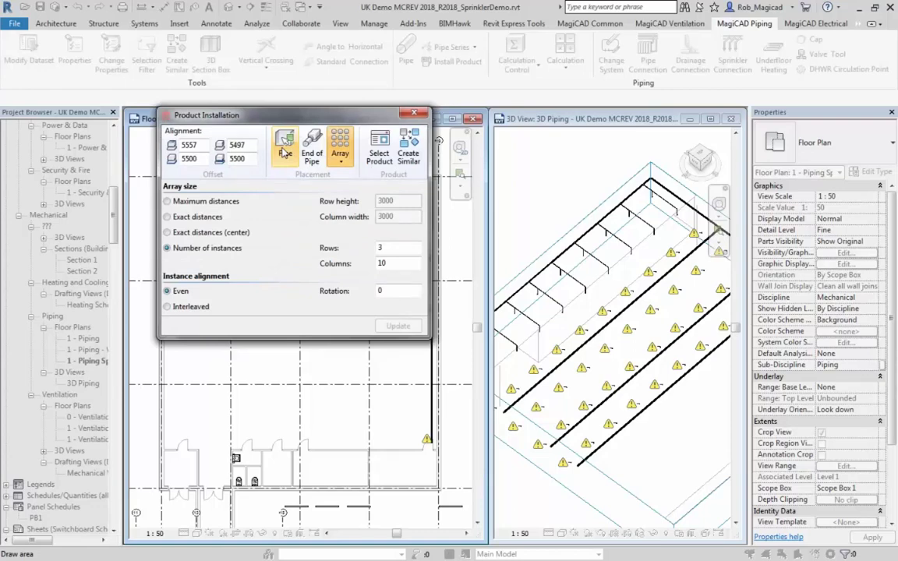
{"action": "left_click", "coordinate": [340, 162]}
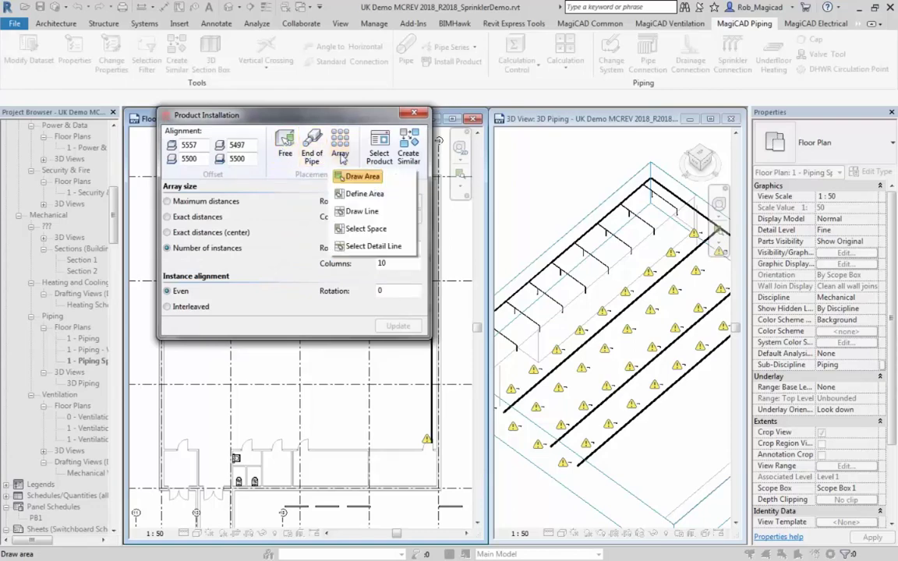
{"action": "left_click", "coordinate": [351, 176]}
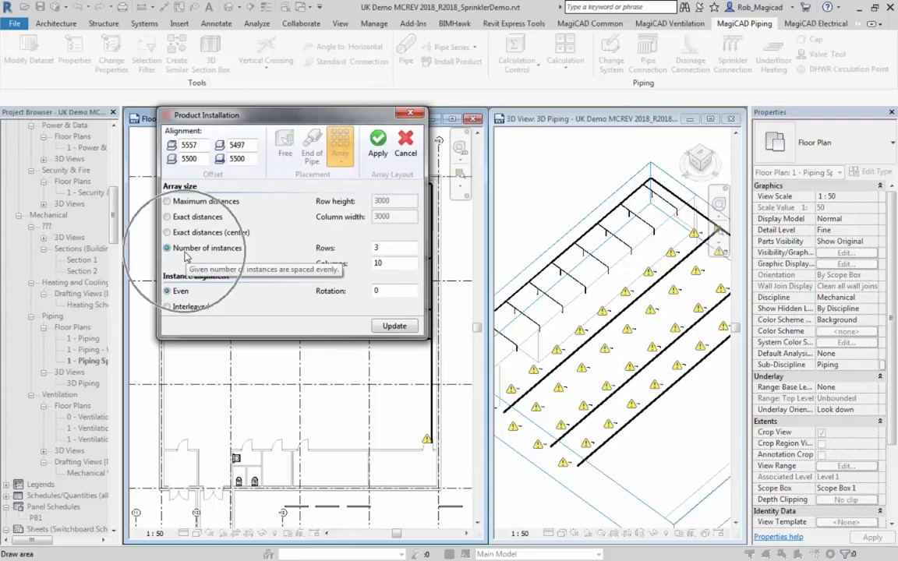
{"action": "double_click", "coordinate": [392, 248]}
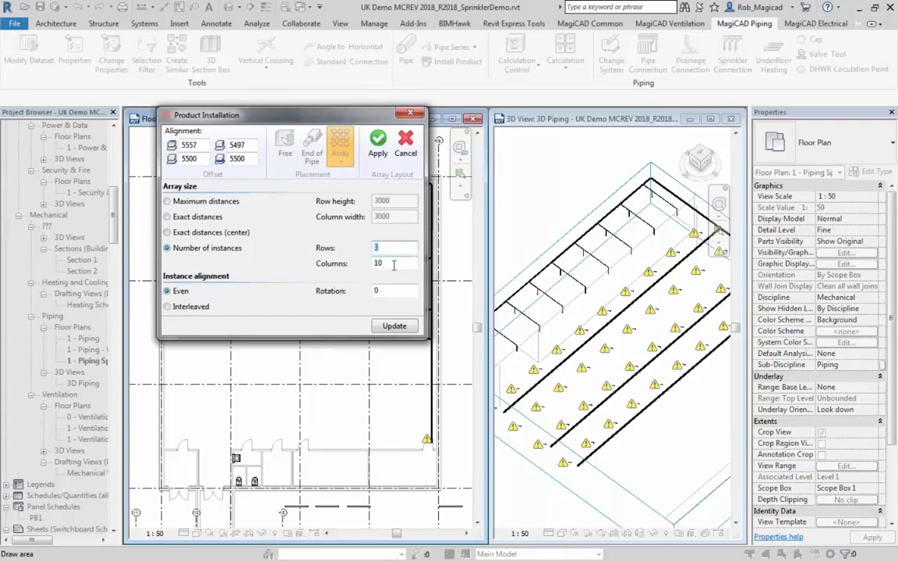
{"action": "left_click", "coordinate": [201, 422]}
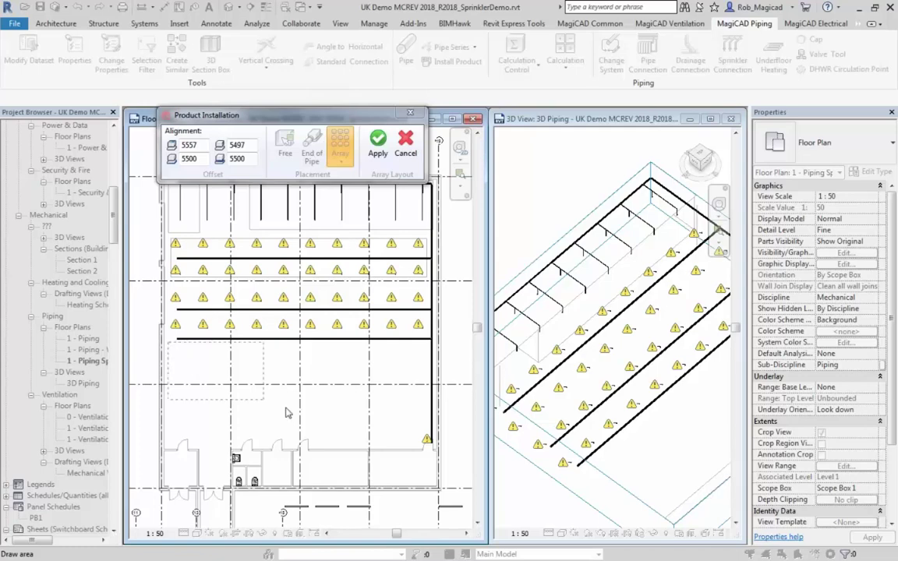
{"action": "left_click", "coordinate": [429, 450]}
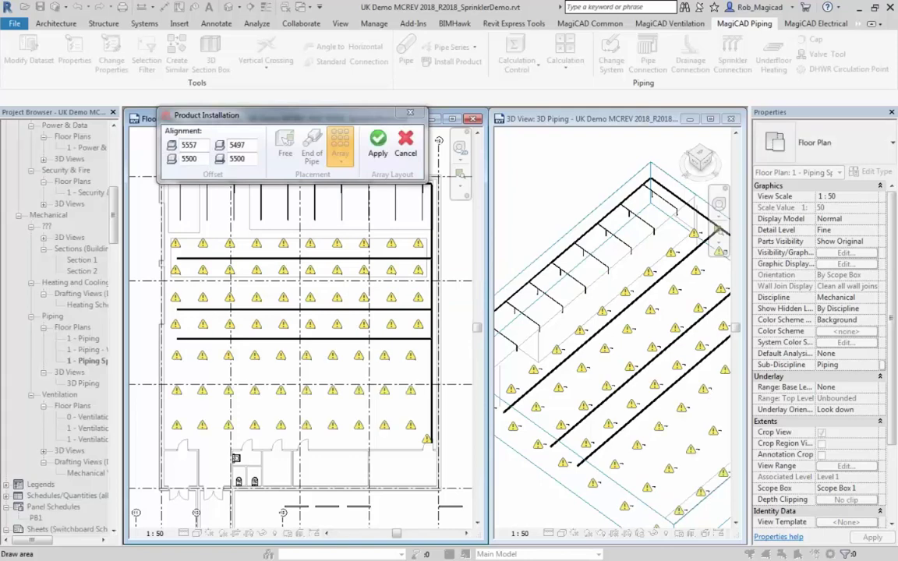
Try 4 rows in the sprinkler array layout and set it back to 3 rows.
{"action": "mouse_move", "coordinate": [341, 169]}
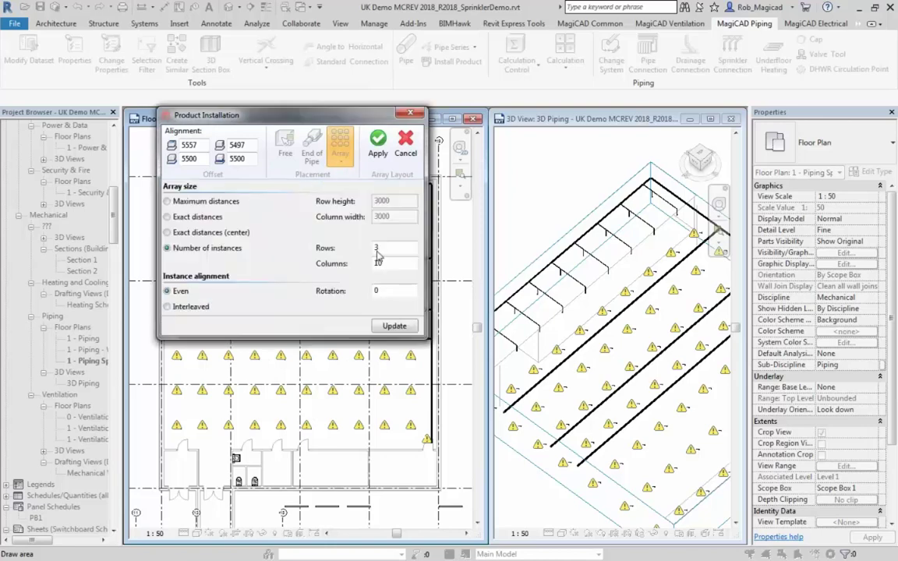
{"action": "double_click", "coordinate": [380, 248]}
{"action": "type", "text": "4"}
{"action": "left_click", "coordinate": [395, 326]}
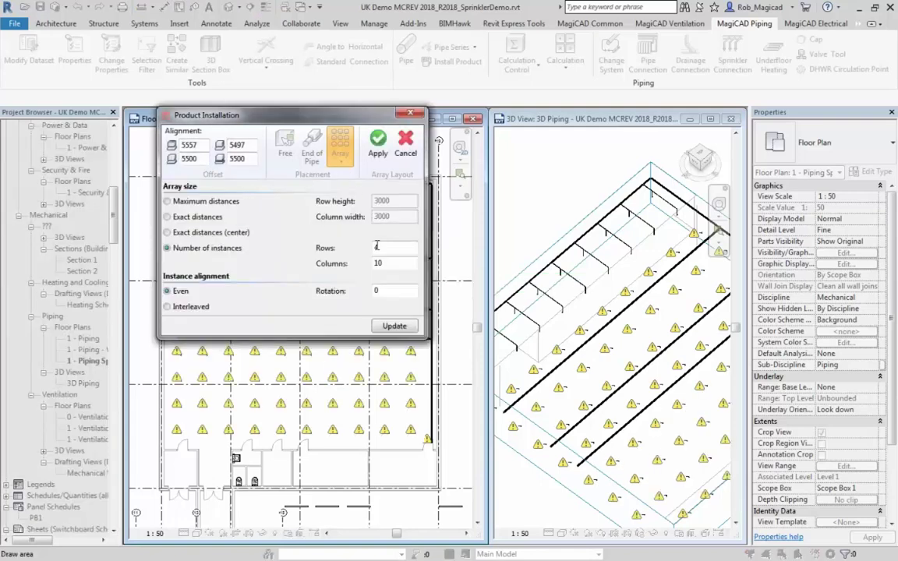
{"action": "left_click", "coordinate": [394, 327]}
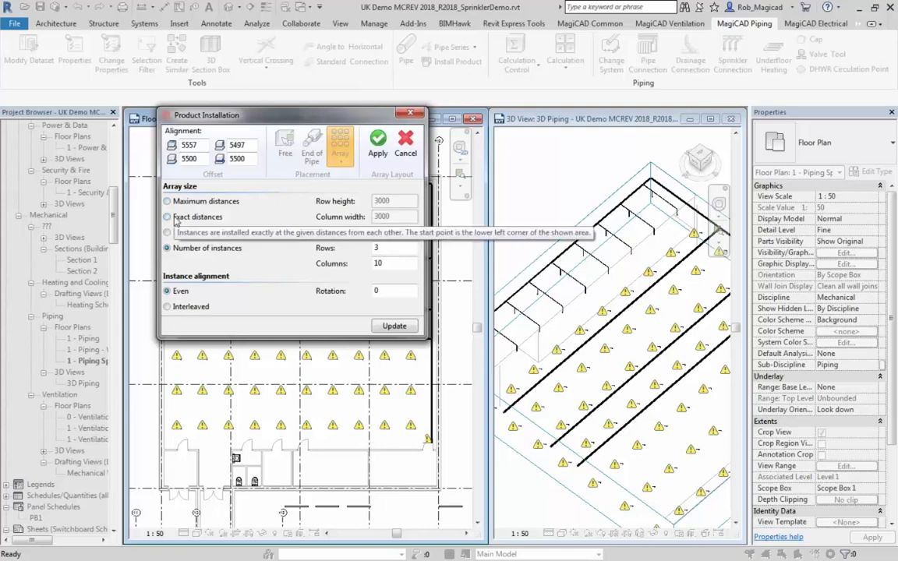
Apply the 3-by-10 array layout and set the sprinklers' required flow density to 5 mm/min, leaving the area of coverage at 8.0 m².
{"action": "left_click", "coordinate": [378, 155]}
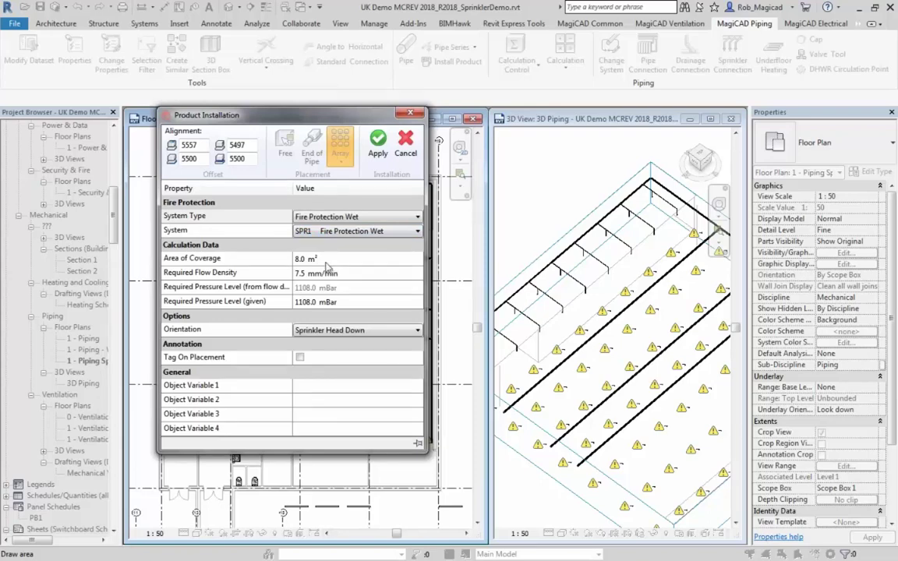
{"action": "left_click", "coordinate": [325, 259]}
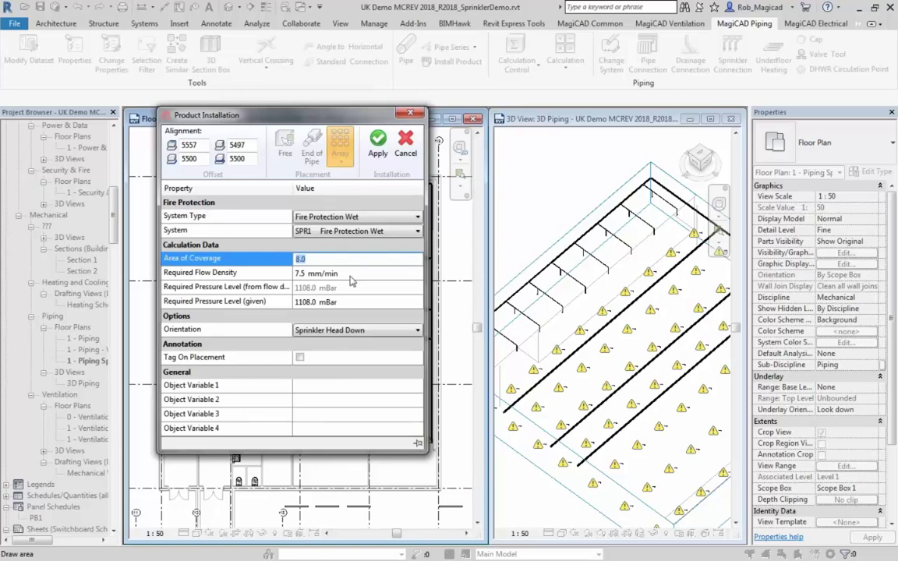
{"action": "key", "text": "Tab"}
{"action": "type", "text": "5"}
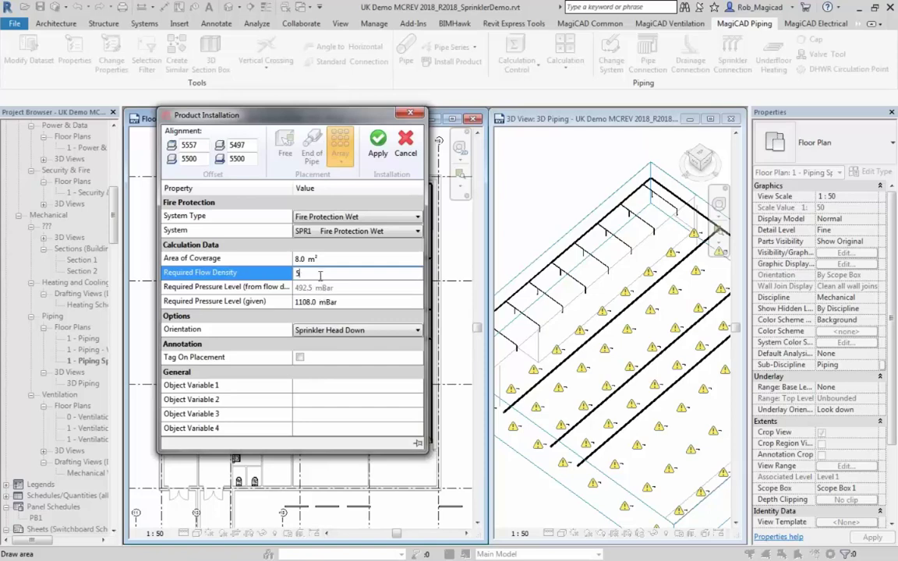
{"action": "key", "text": "Tab"}
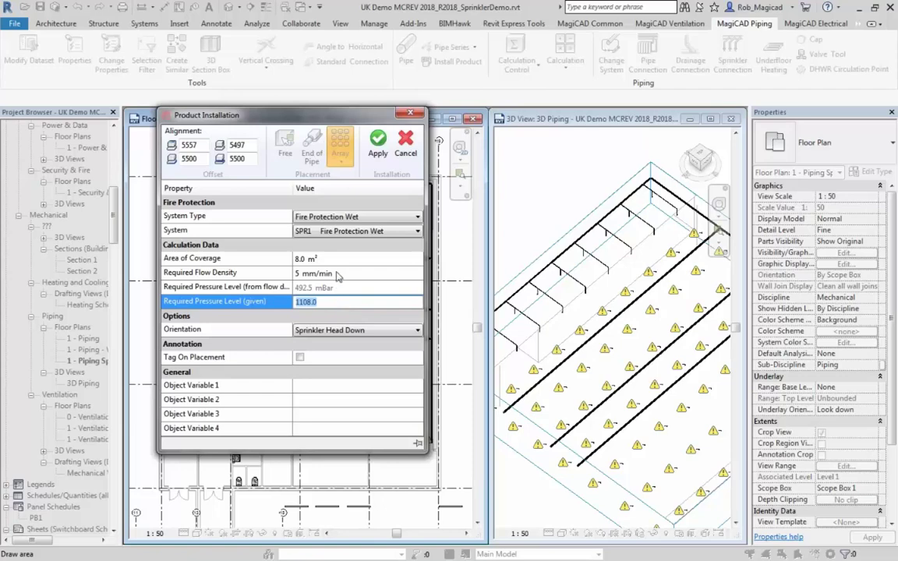
Try a required flow density of 10 mm/min and set it back to 7.5 mm/min.
{"action": "left_click", "coordinate": [308, 273]}
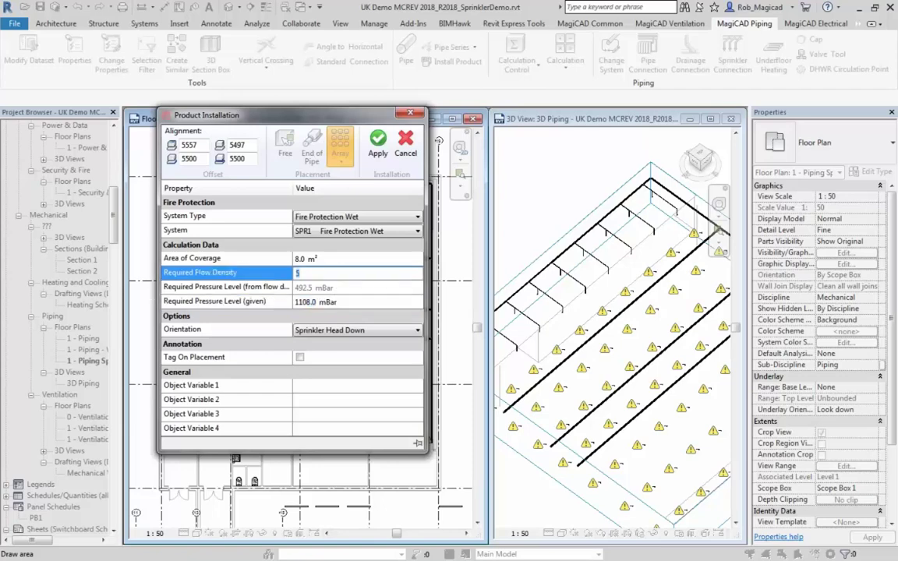
{"action": "type", "text": "10"}
{"action": "type", "text": "7."}
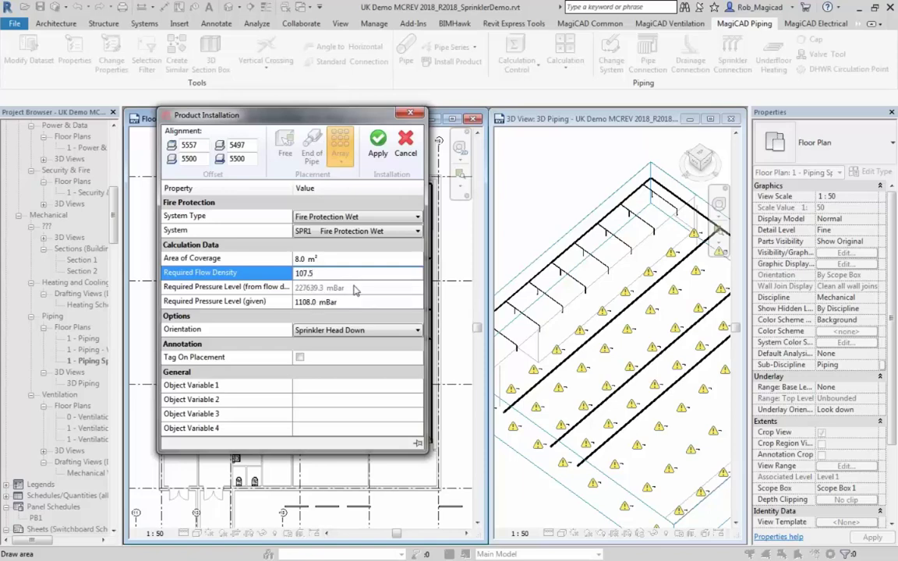
{"action": "key", "text": "BackSpace"}
{"action": "key", "text": "BackSpace"}
{"action": "key", "text": "BackSpace"}
{"action": "type", "text": "7.5"}
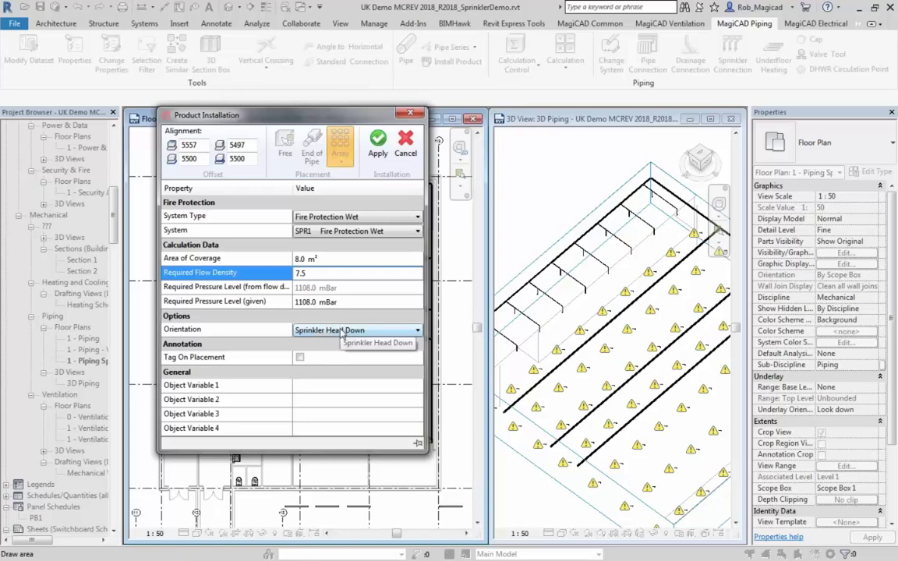
Install the sprinkler array with the Sprinkler Head Down orientation and end the product installation.
{"action": "left_click", "coordinate": [345, 332]}
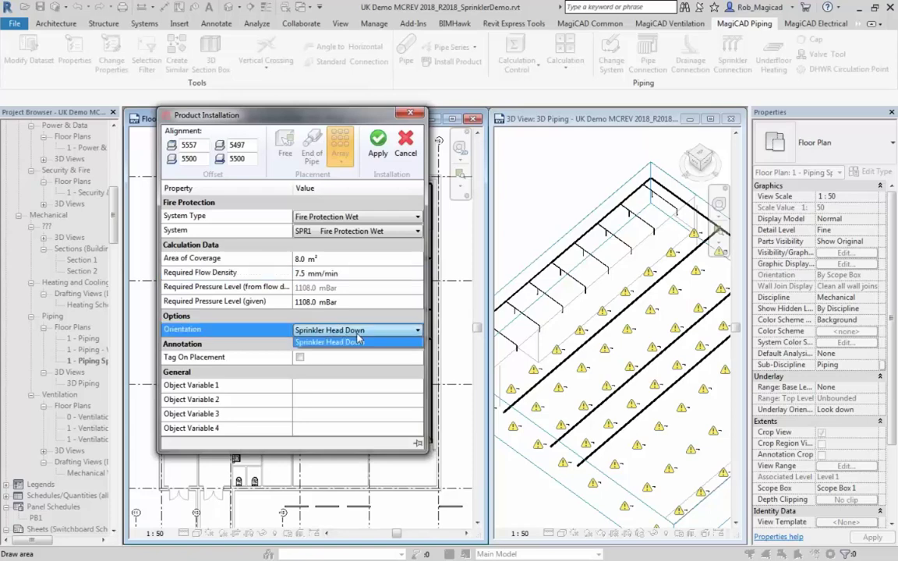
{"action": "left_click", "coordinate": [378, 145]}
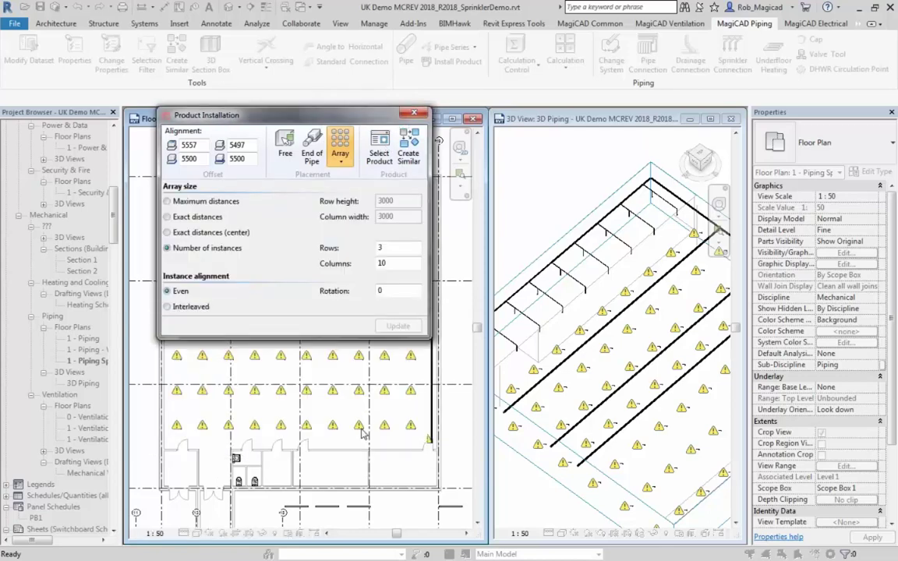
{"action": "key", "text": "Escape"}
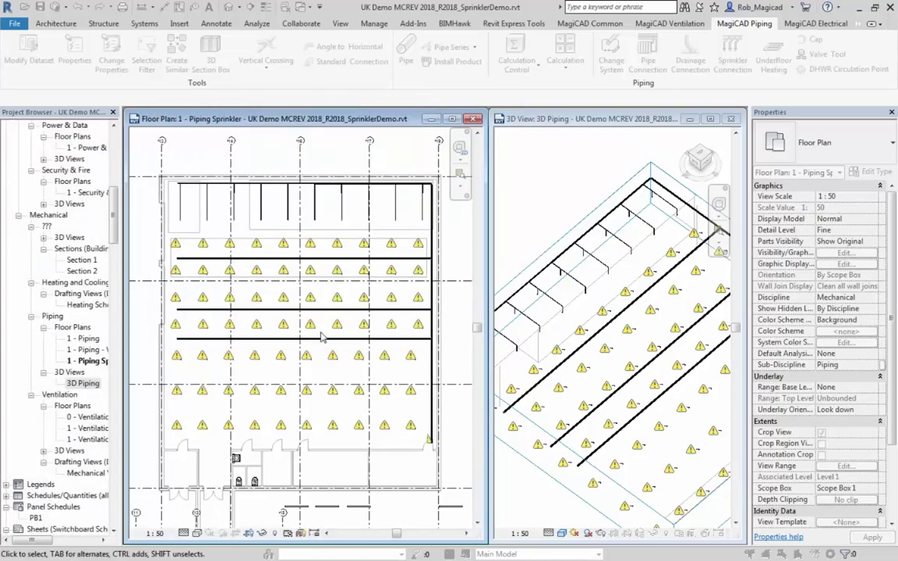
Inspect the required pressure, area of coverage and required flow density properties of one newly placed sprinkler head in the floor plan.
{"action": "scroll", "coordinate": [204, 355], "scroll_direction": "up", "scroll_amount": 8}
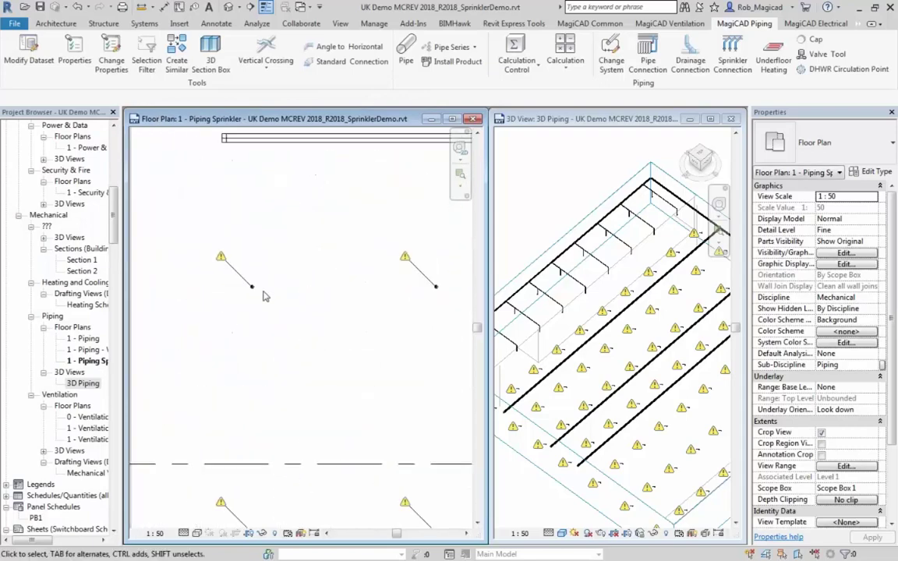
{"action": "left_click", "coordinate": [252, 289]}
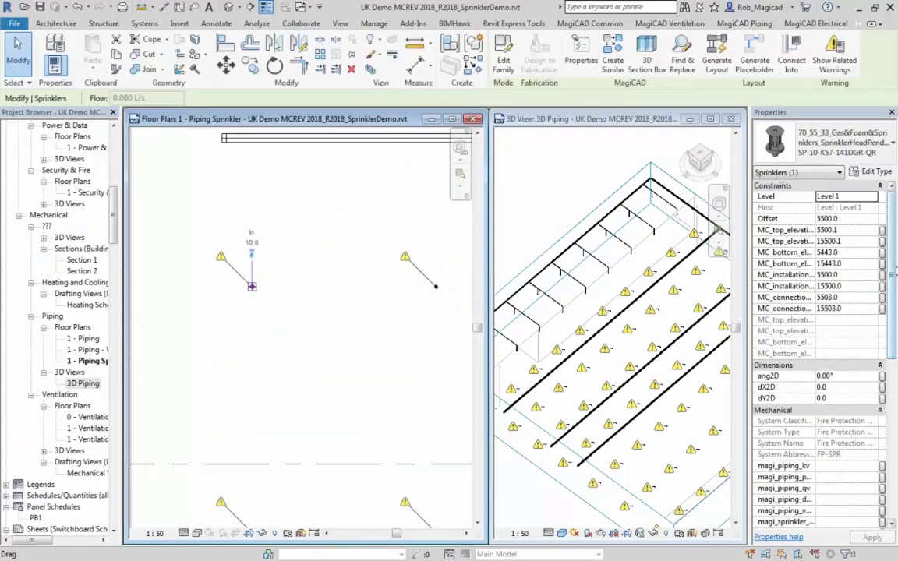
{"action": "scroll", "coordinate": [797, 339], "scroll_direction": "down", "scroll_amount": 6}
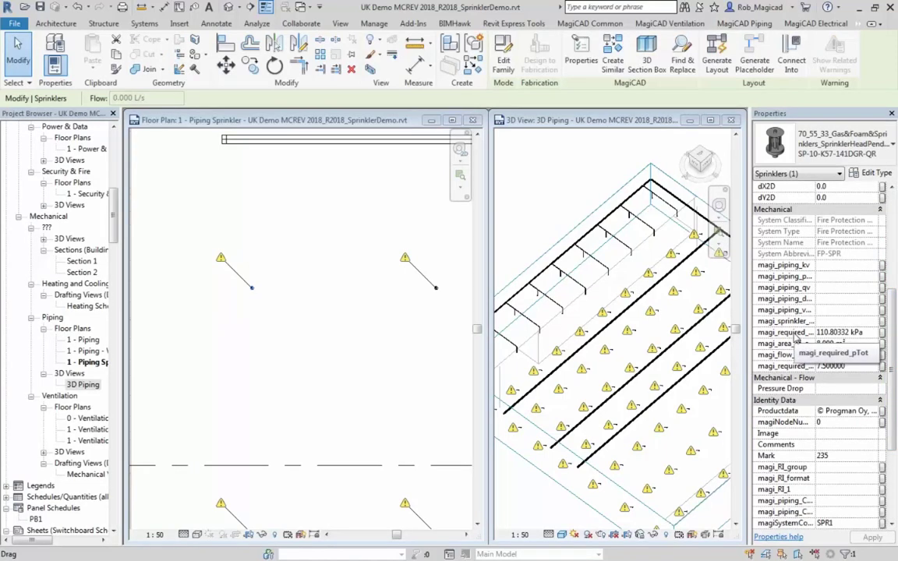
{"action": "left_click", "coordinate": [855, 333]}
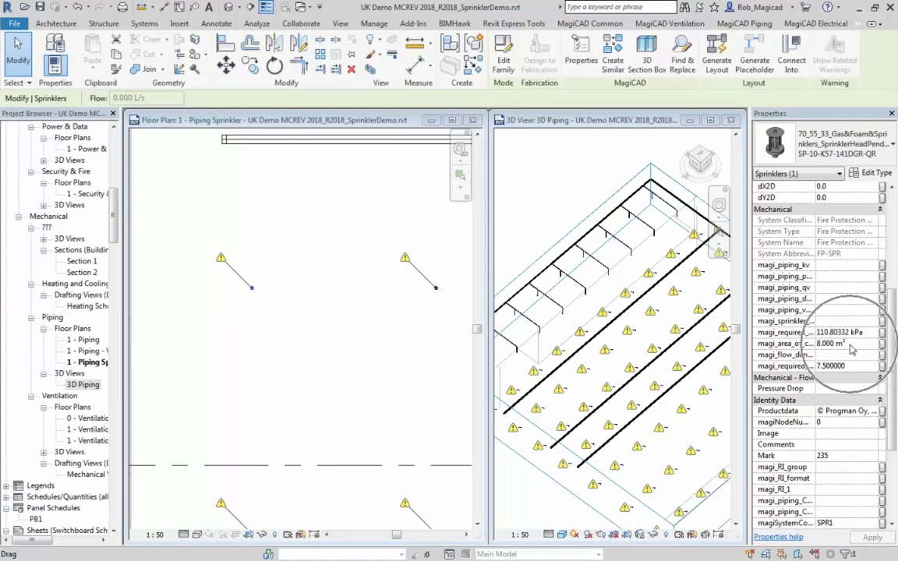
{"action": "left_click", "coordinate": [850, 371]}
{"action": "scroll", "coordinate": [382, 386], "scroll_direction": "down", "scroll_amount": 6}
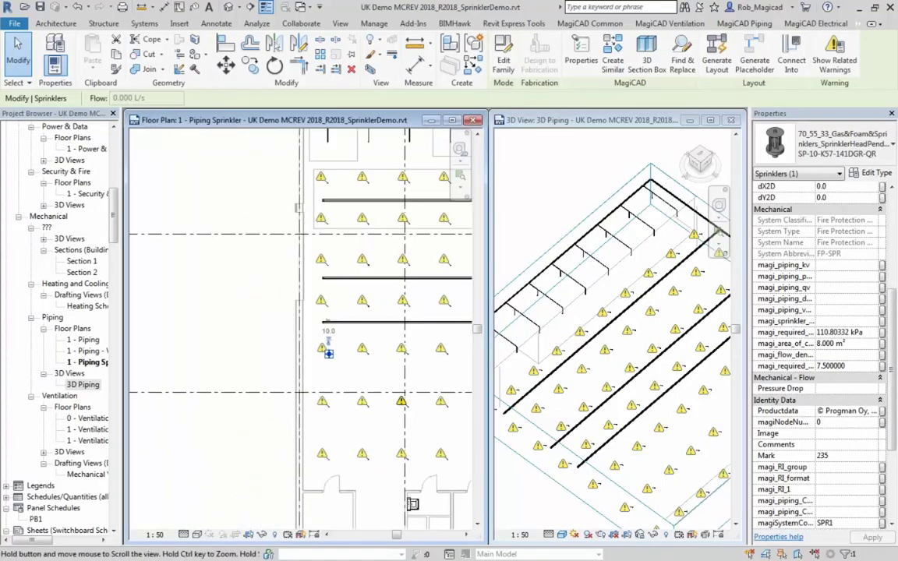
{"action": "scroll", "coordinate": [304, 343], "scroll_direction": "down", "scroll_amount": 2}
{"action": "key", "text": "Escape"}
{"action": "scroll", "coordinate": [304, 343], "scroll_direction": "down", "scroll_amount": 2}
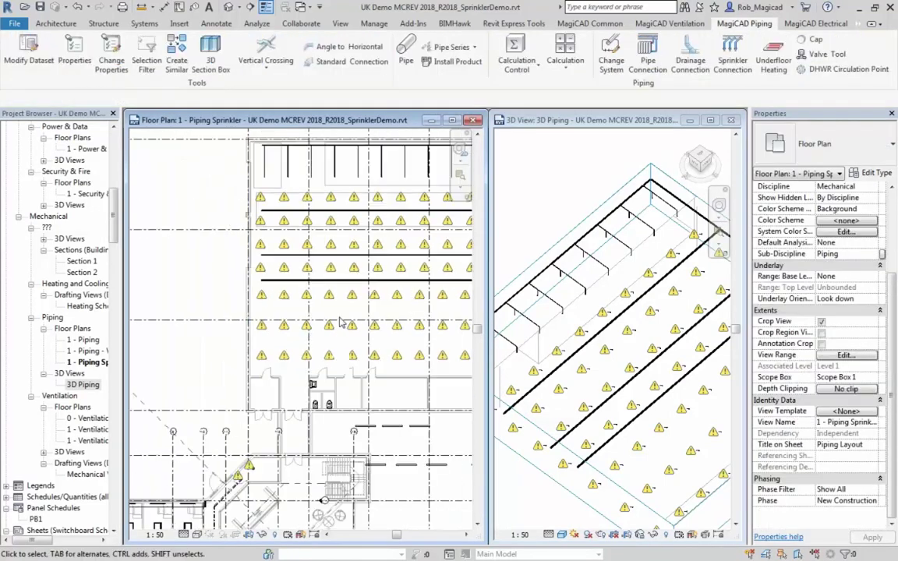
Start a Sprinkler Connection with the middle connection type for the upper two rows of unconnected heads and the branch pipe between them.
{"action": "mouse_move", "coordinate": [304, 343]}
{"action": "middle_mouse_down"}
{"action": "mouse_move", "coordinate": [289, 343]}
{"action": "mouse_move", "coordinate": [292, 353]}
{"action": "middle_mouse_up"}
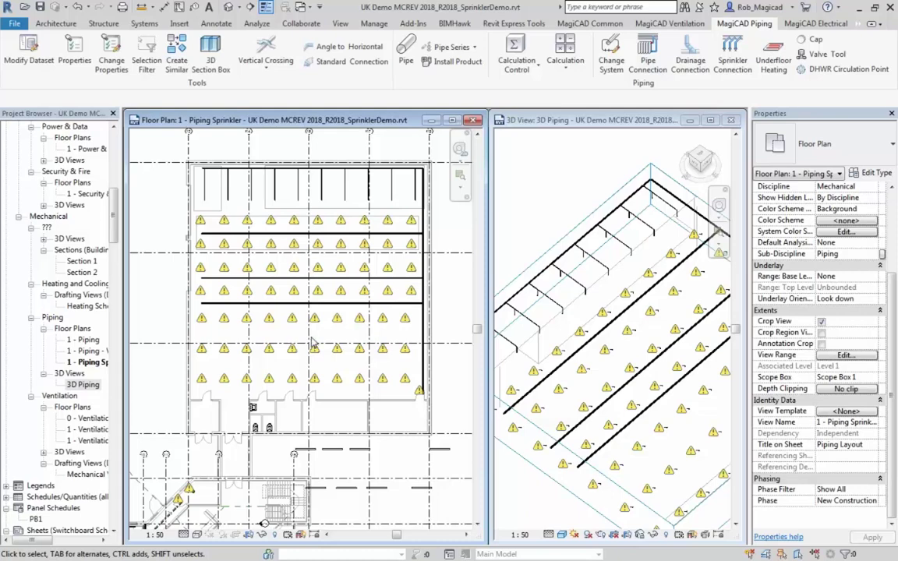
{"action": "scroll", "coordinate": [299, 274], "scroll_direction": "up", "scroll_amount": 3}
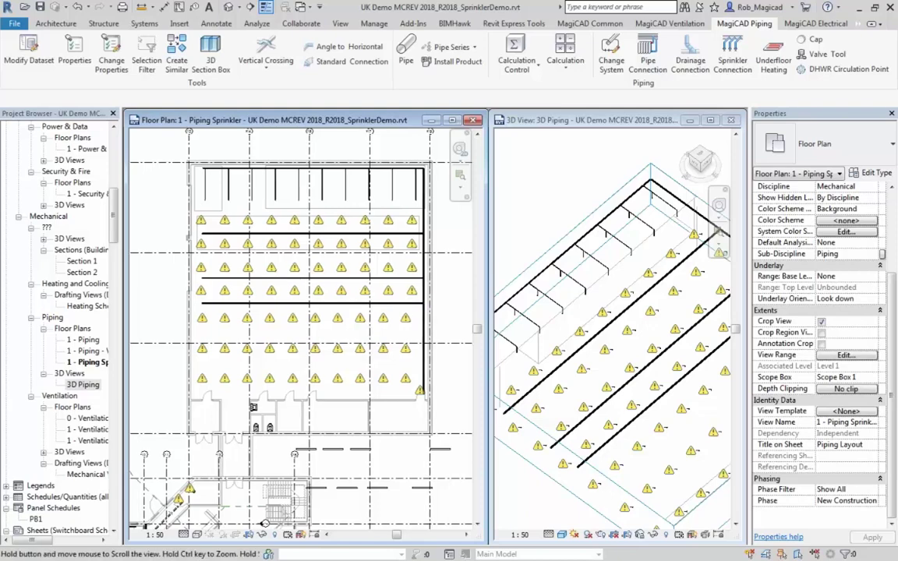
{"action": "scroll", "coordinate": [317, 312], "scroll_direction": "down", "scroll_amount": 3}
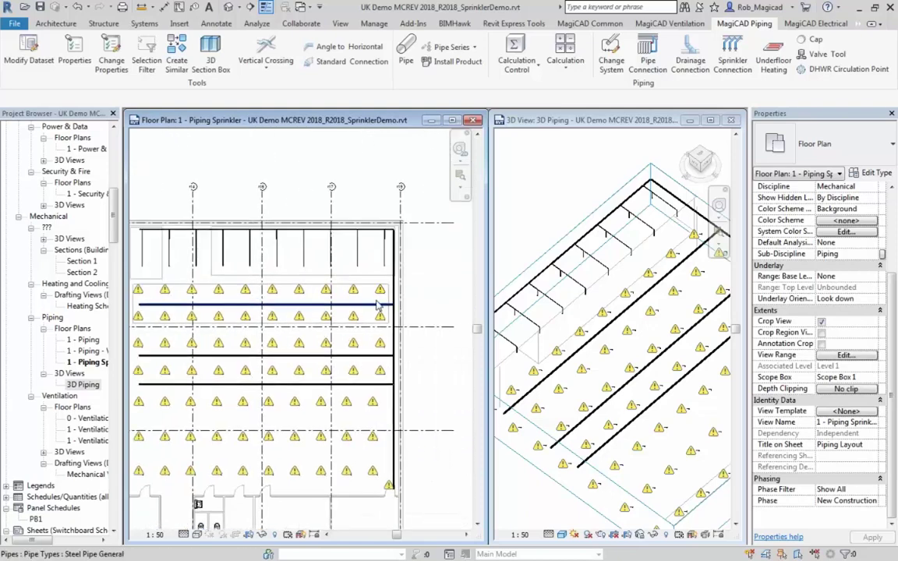
{"action": "left_click", "coordinate": [733, 66]}
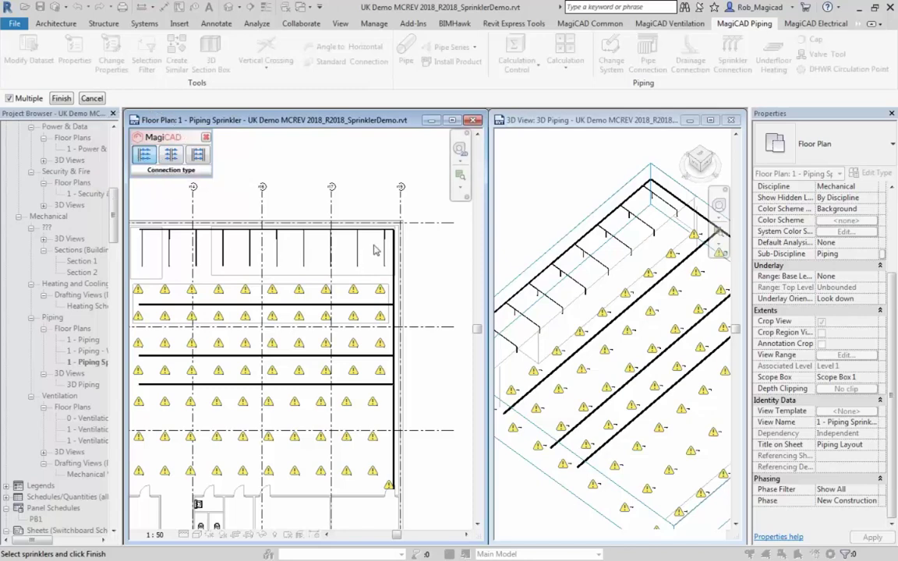
{"action": "left_click", "coordinate": [163, 153]}
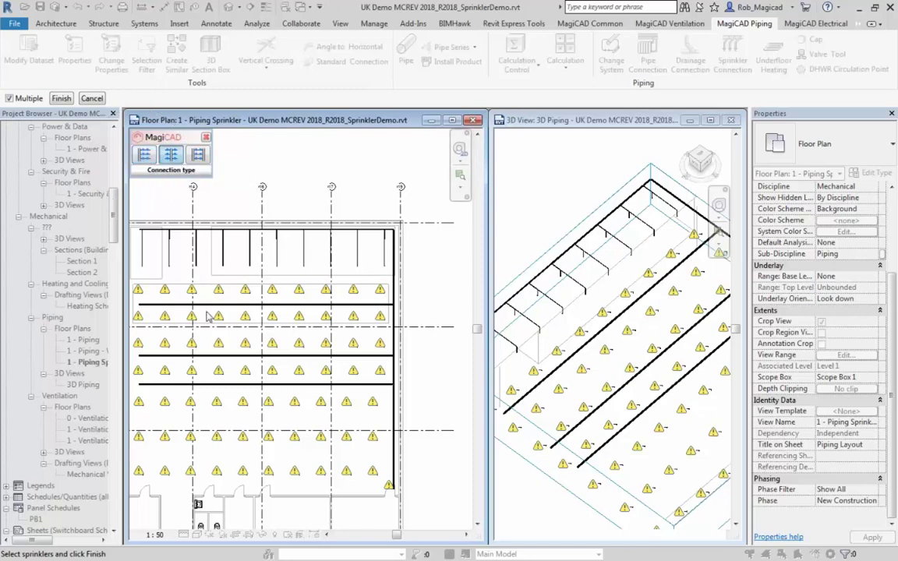
{"action": "middle_click_drag", "start_coordinate": [167, 314], "coordinate": [201, 334]}
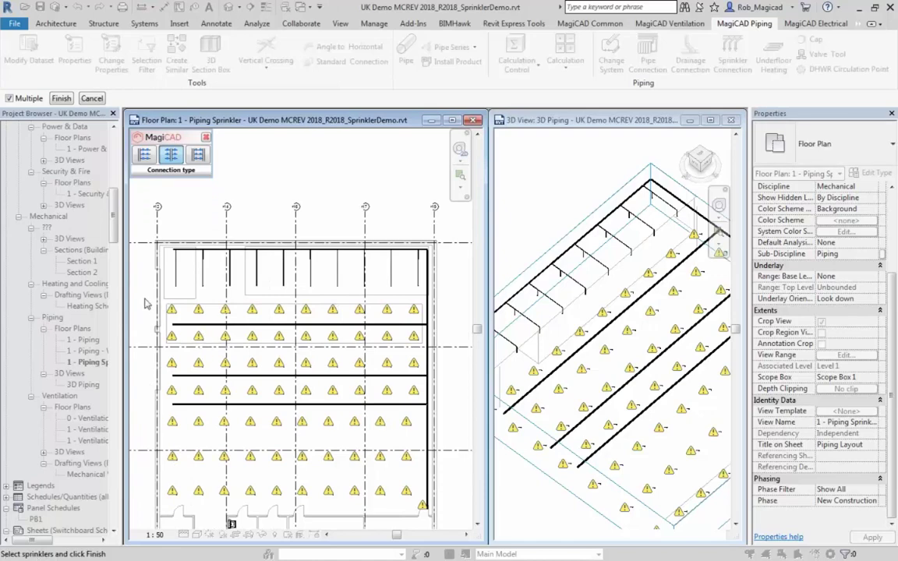
{"action": "left_click_drag", "start_coordinate": [142, 296], "coordinate": [430, 352]}
{"action": "left_click", "coordinate": [61, 98]}
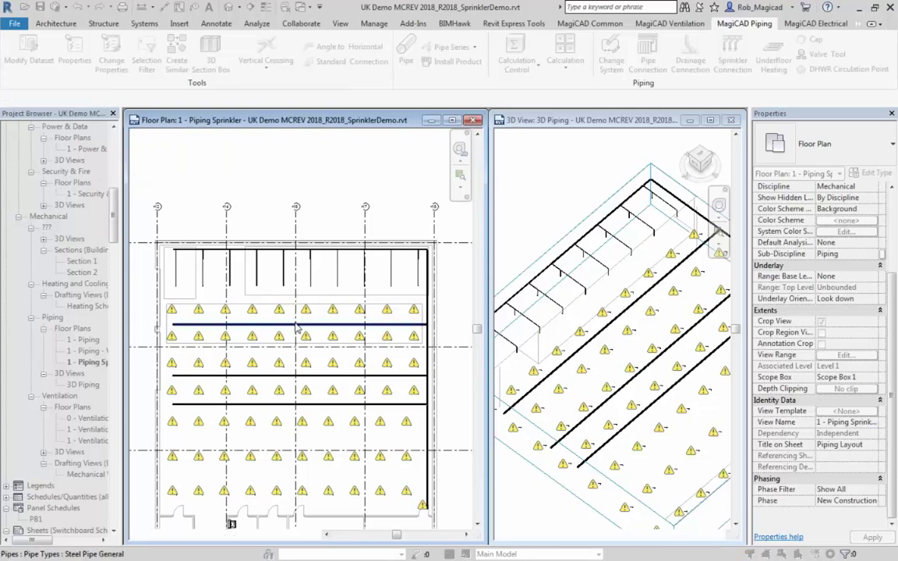
{"action": "left_click", "coordinate": [259, 340]}
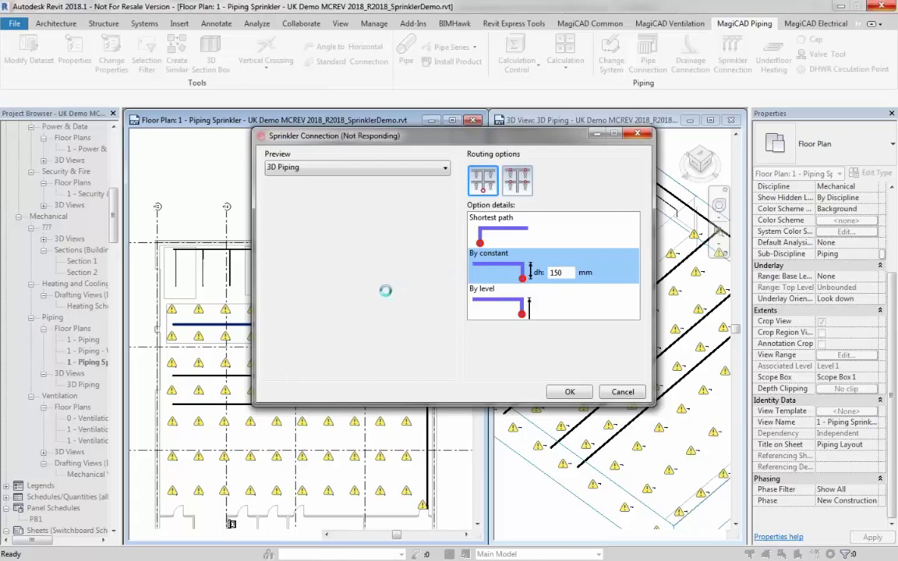
Examine the 3D Piping preview of the sprinkler connection routed by constant with dh 150 mm.
{"action": "scroll", "coordinate": [349, 330], "scroll_direction": "up", "scroll_amount": 5}
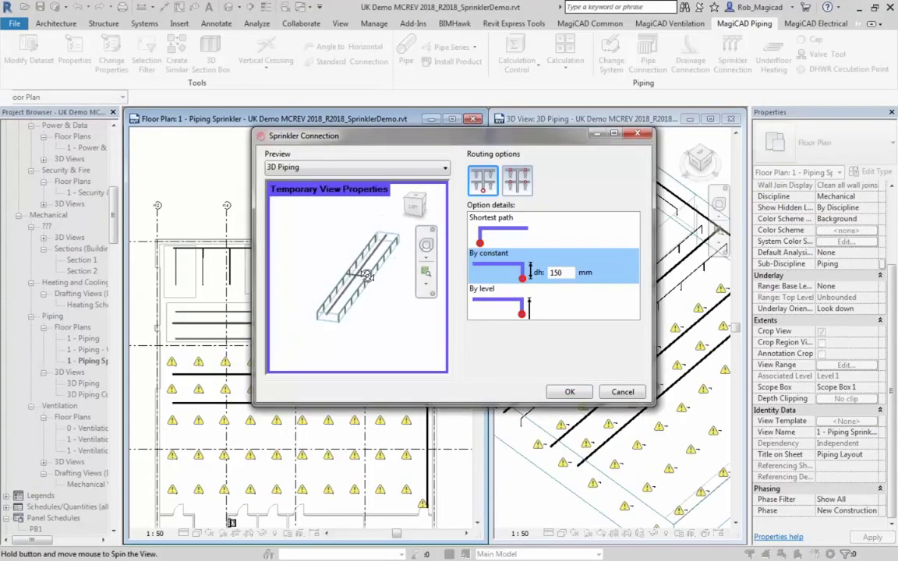
{"action": "scroll", "coordinate": [348, 330], "scroll_direction": "up", "scroll_amount": 2}
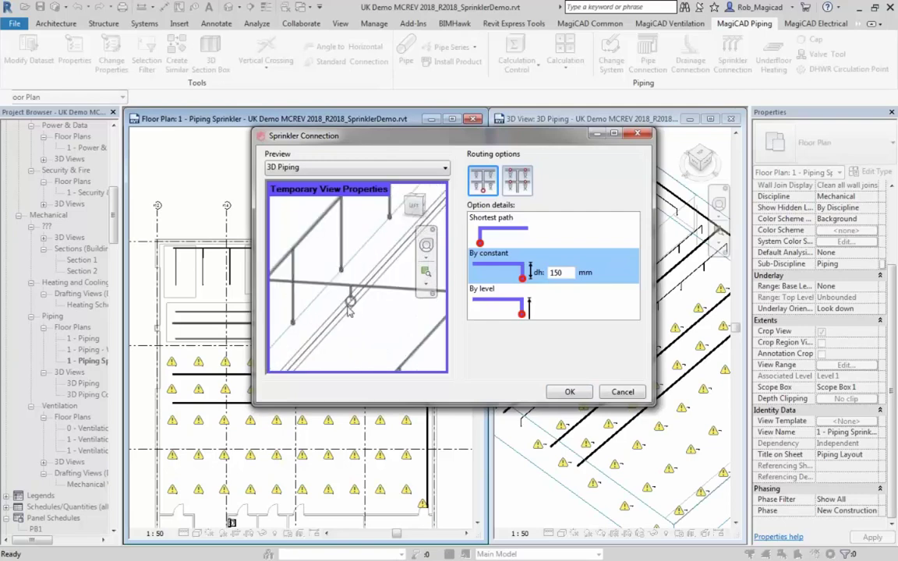
{"action": "scroll", "coordinate": [316, 269], "scroll_direction": "up", "scroll_amount": 3}
{"action": "middle_click_drag", "start_coordinate": [319, 248], "coordinate": [360, 313], "text": "shift"}
{"action": "scroll", "coordinate": [371, 311], "scroll_direction": "up", "scroll_amount": 3}
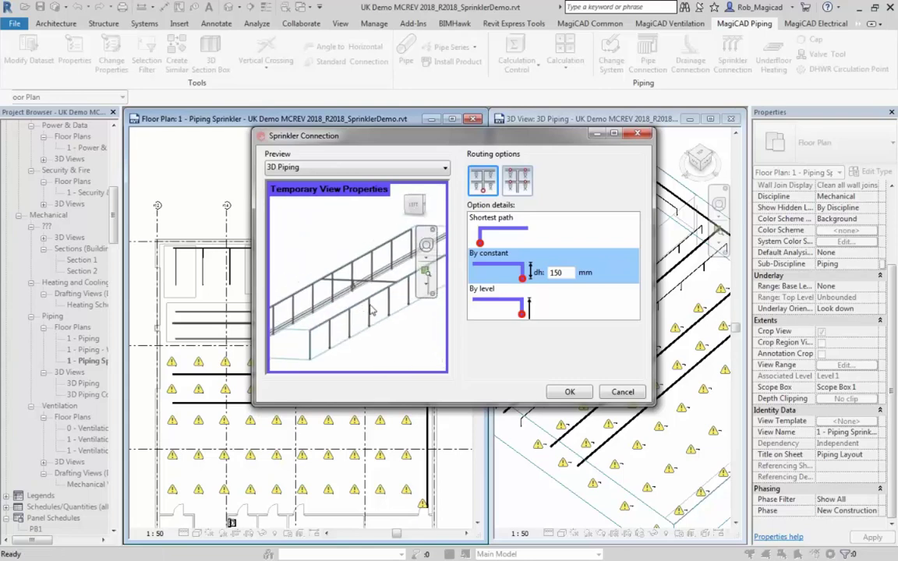
{"action": "scroll", "coordinate": [371, 311], "scroll_direction": "down", "scroll_amount": 2}
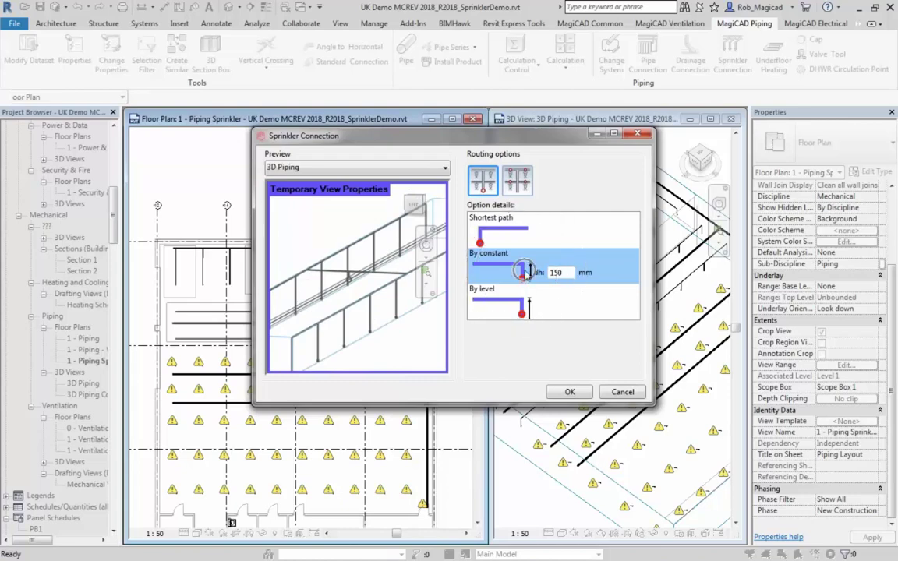
Use the second routing option with the looped fourth drop type by constant, set dh to 150 mm and refresh the preview.
{"action": "left_click", "coordinate": [517, 180]}
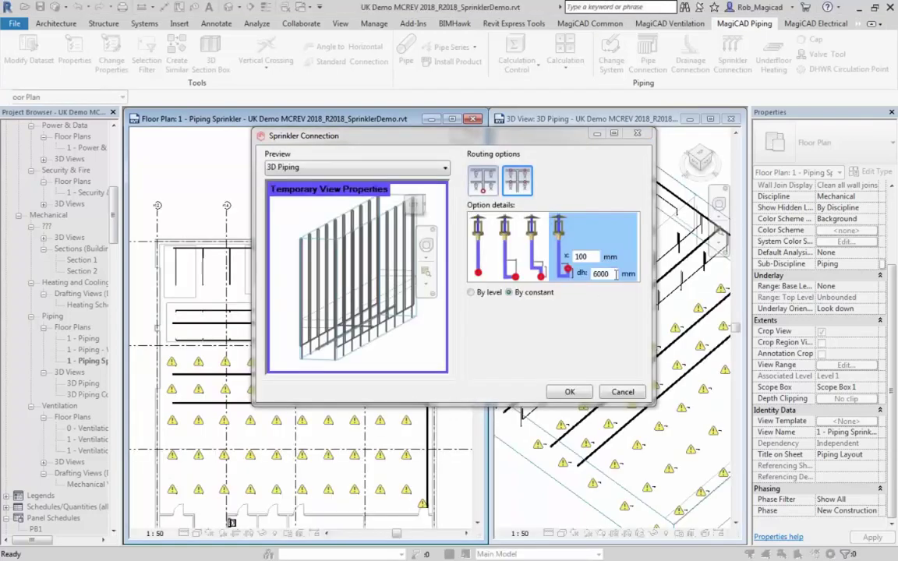
{"action": "left_click_drag", "start_coordinate": [611, 274], "coordinate": [580, 282]}
{"action": "type", "text": "150"}
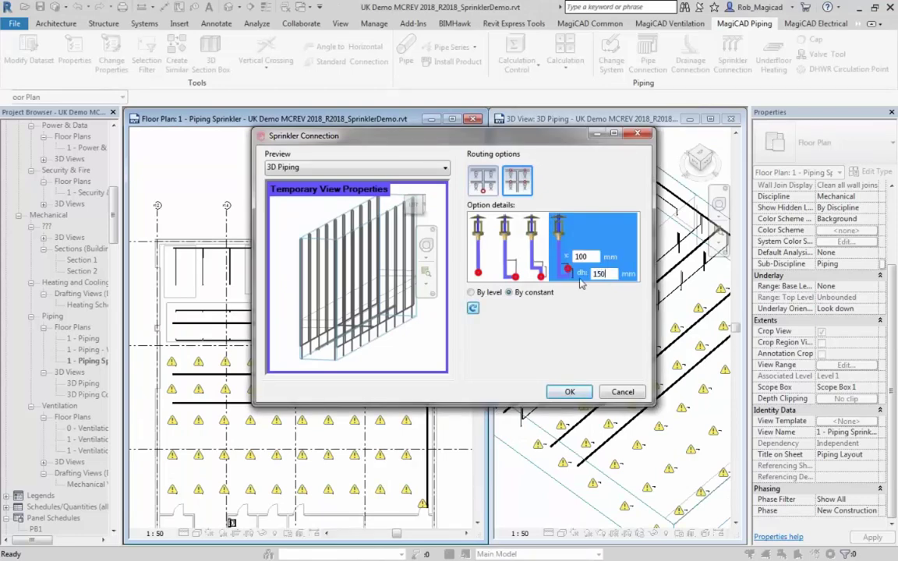
{"action": "left_click", "coordinate": [473, 309]}
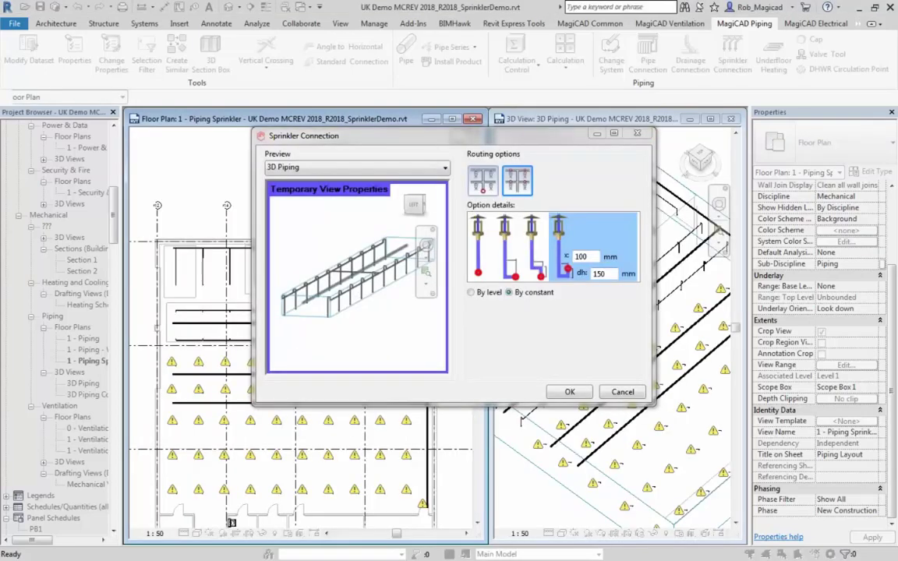
Examine the looped drops and their branch pipe connections in the 3D Piping preview.
{"action": "scroll", "coordinate": [357, 260], "scroll_direction": "up", "scroll_amount": 5}
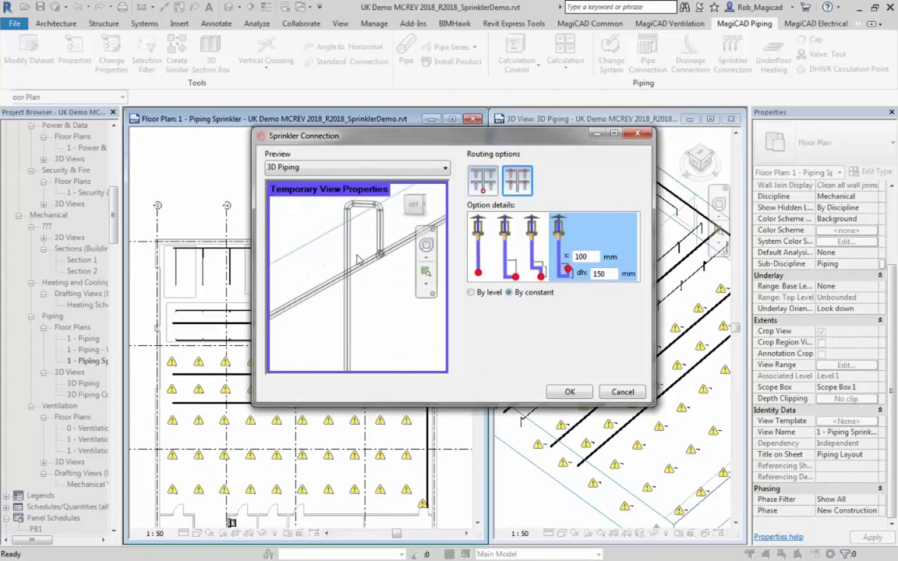
{"action": "scroll", "coordinate": [308, 277], "scroll_direction": "down", "scroll_amount": 3}
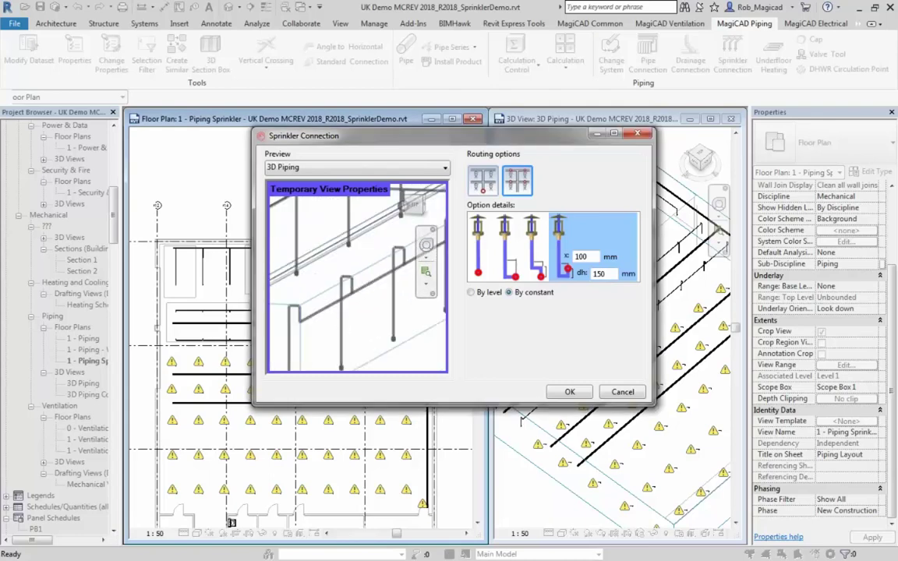
{"action": "middle_click_drag", "start_coordinate": [404, 204], "coordinate": [328, 298]}
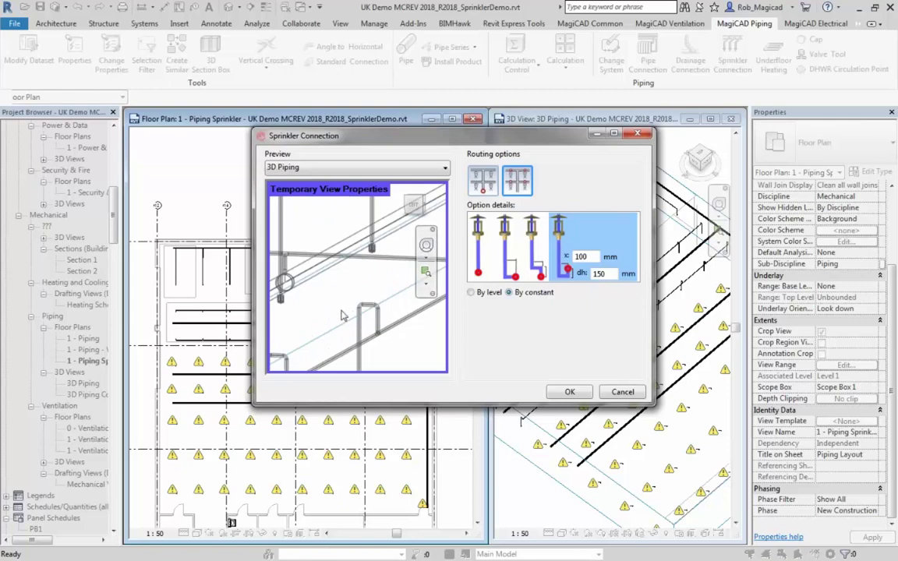
{"action": "scroll", "coordinate": [351, 308], "scroll_direction": "down", "scroll_amount": 4}
{"action": "middle_click_drag", "start_coordinate": [347, 306], "coordinate": [316, 259], "text": "shift"}
{"action": "scroll", "coordinate": [340, 334], "scroll_direction": "up", "scroll_amount": 3}
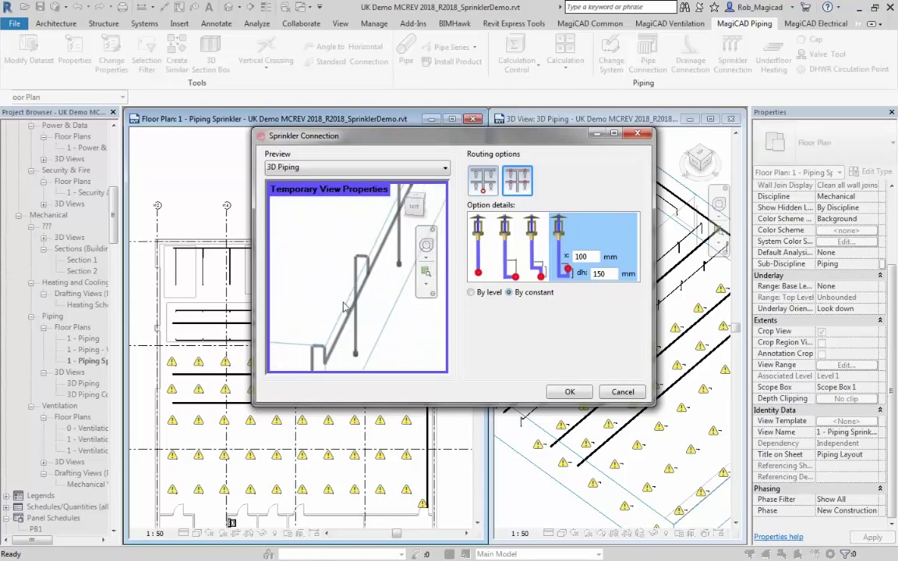
Check the looped drops in the preview and apply the sprinkler connection to the upper two unconnected rows of heads.
{"action": "scroll", "coordinate": [366, 294], "scroll_direction": "up", "scroll_amount": 2}
{"action": "scroll", "coordinate": [367, 295], "scroll_direction": "down", "scroll_amount": 4}
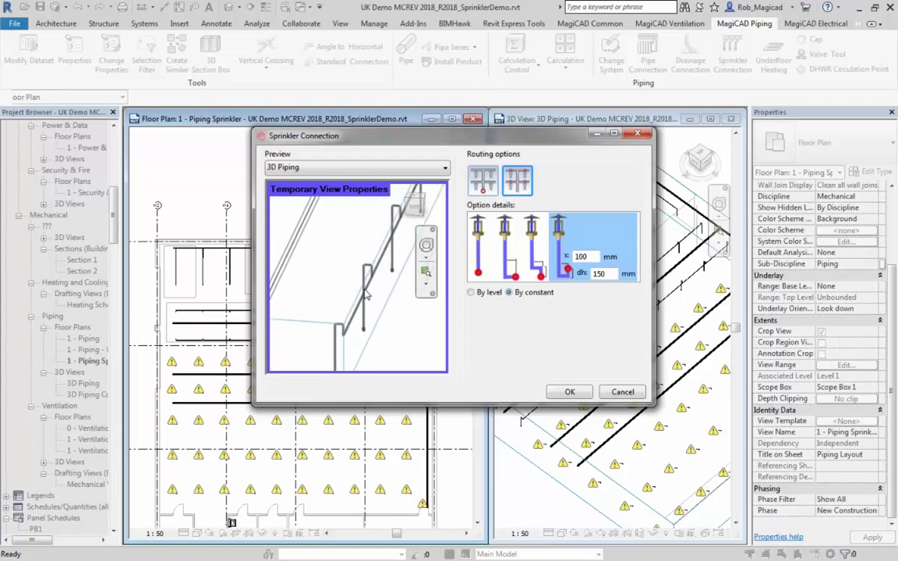
{"action": "scroll", "coordinate": [355, 273], "scroll_direction": "down", "scroll_amount": 1}
{"action": "middle_click_drag", "start_coordinate": [355, 273], "coordinate": [319, 284], "text": "shift"}
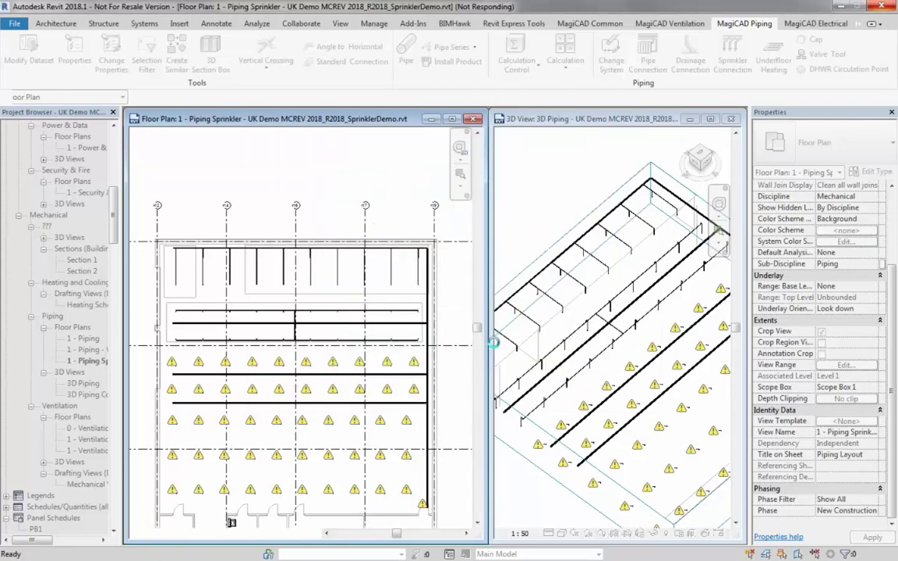
{"action": "left_click", "coordinate": [570, 392]}
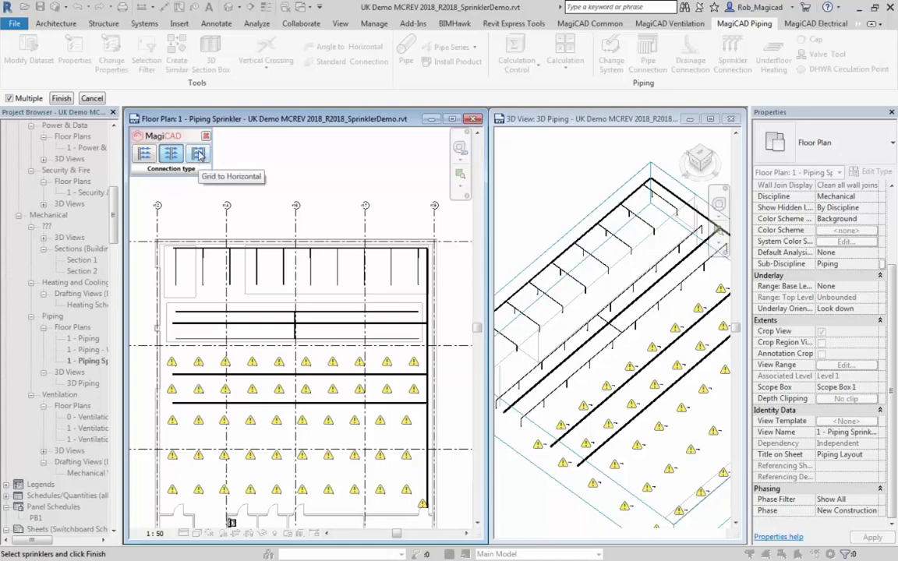
Start a Grid to Horizontal connection for the row of sprinkler heads between the lower two branch pipes, using both pipes.
{"action": "left_click", "coordinate": [199, 153]}
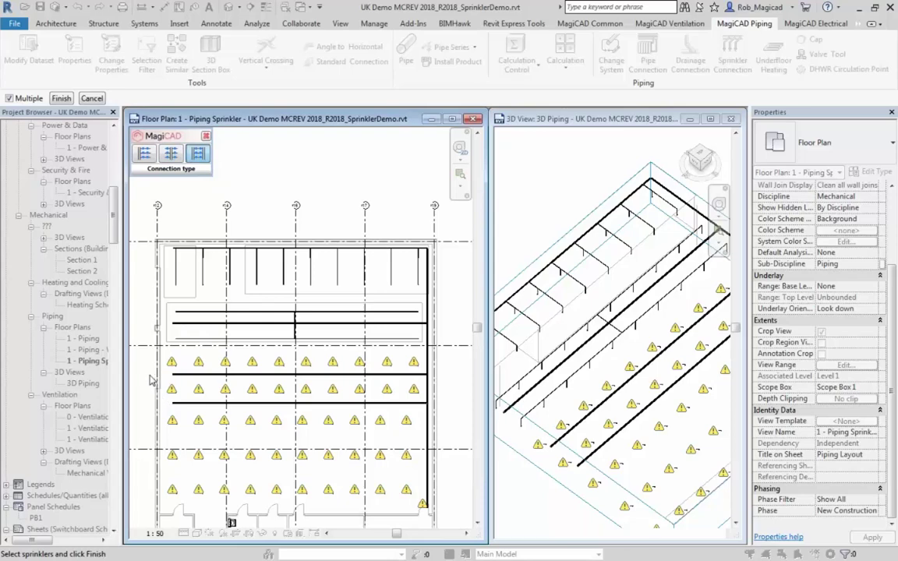
{"action": "left_click_drag", "start_coordinate": [142, 381], "coordinate": [246, 394]}
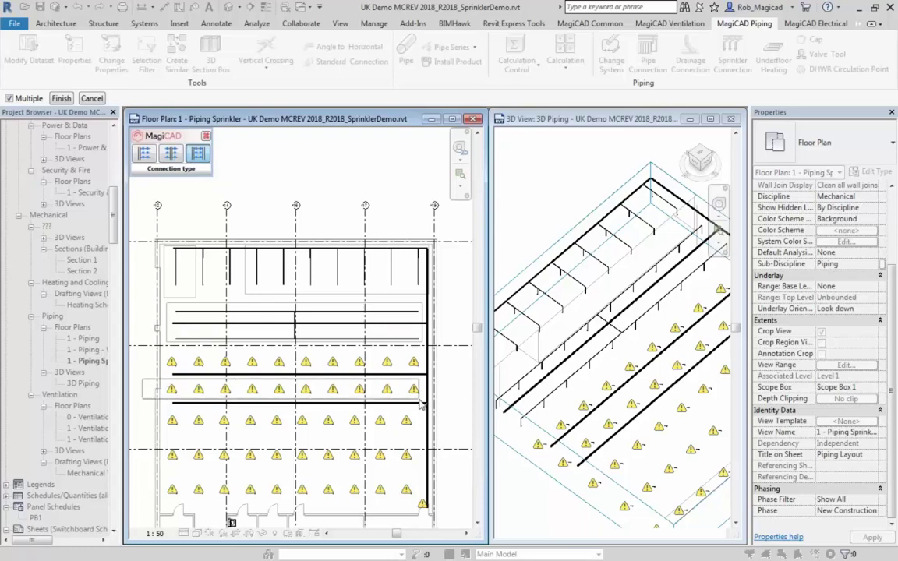
{"action": "left_click", "coordinate": [61, 98]}
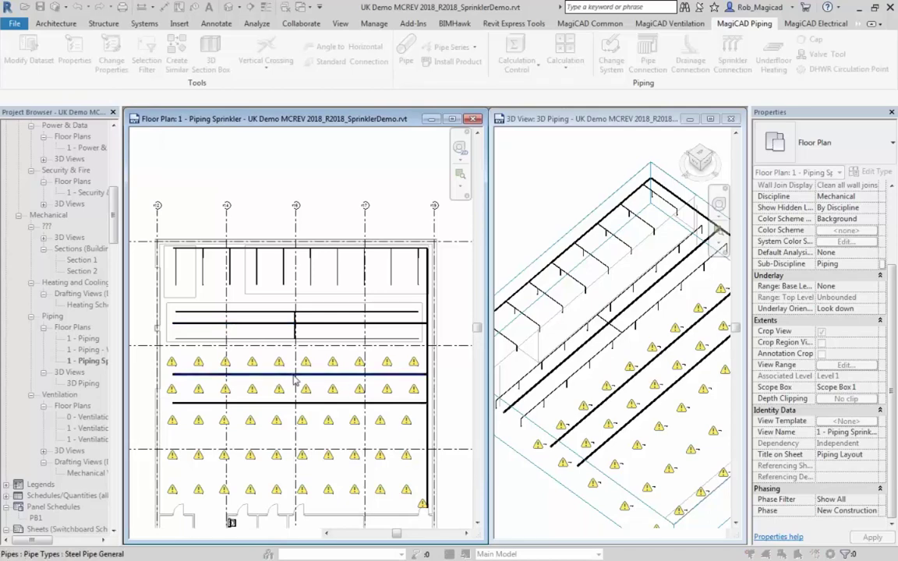
{"action": "left_click", "coordinate": [296, 404]}
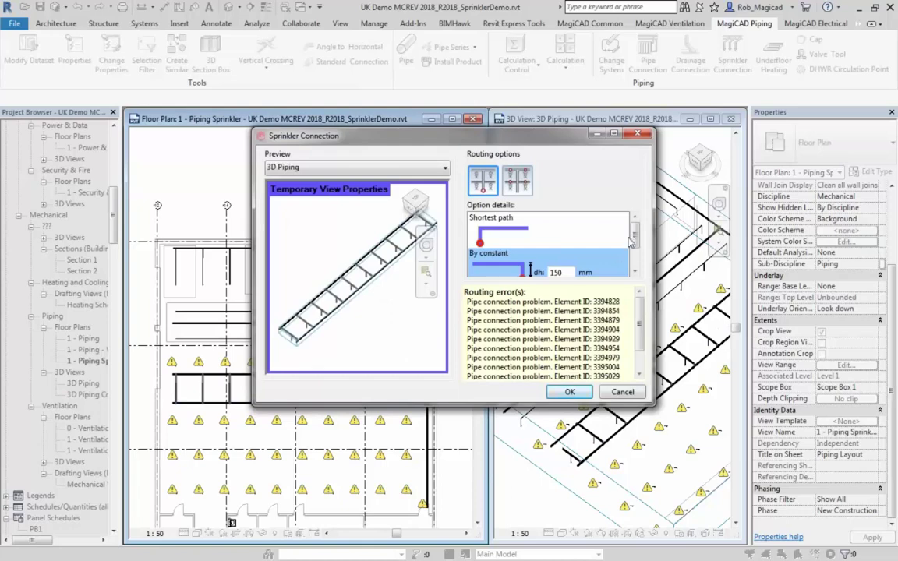
Route the grid connection by Shortest path, check it in the 3D Piping preview, apply it and end Sprinkler Connection.
{"action": "scroll", "coordinate": [641, 241], "scroll_direction": "down", "scroll_amount": 1}
{"action": "scroll", "coordinate": [642, 241], "scroll_direction": "down", "scroll_amount": 1}
{"action": "scroll", "coordinate": [642, 241], "scroll_direction": "up", "scroll_amount": 1}
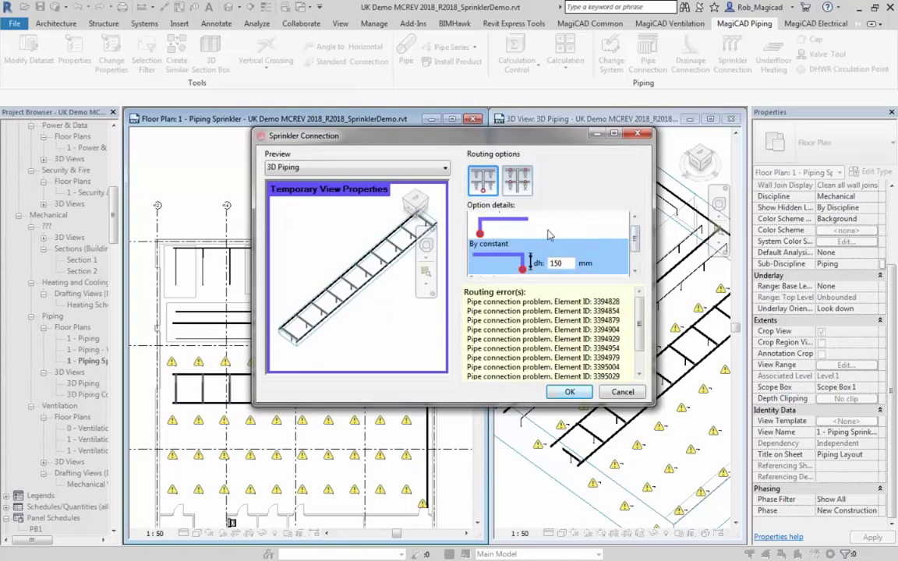
{"action": "left_click", "coordinate": [494, 220]}
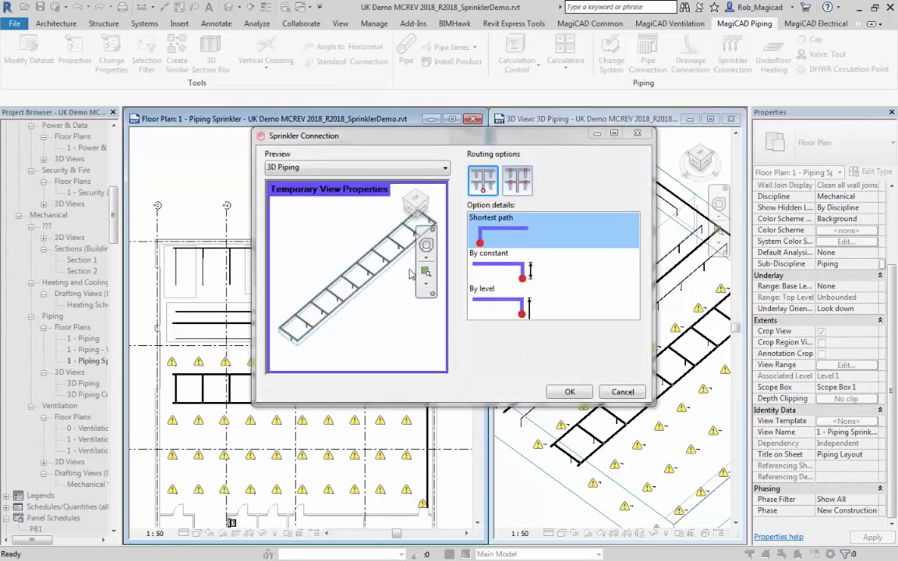
{"action": "middle_click_drag", "start_coordinate": [382, 222], "coordinate": [366, 304], "text": "shift"}
{"action": "scroll", "coordinate": [337, 322], "scroll_direction": "up", "scroll_amount": 6}
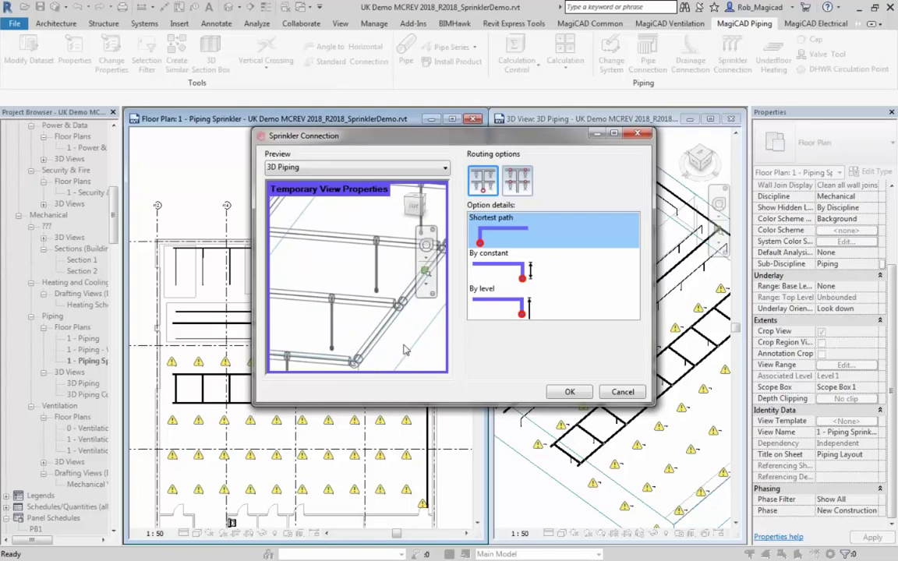
{"action": "left_click", "coordinate": [570, 392]}
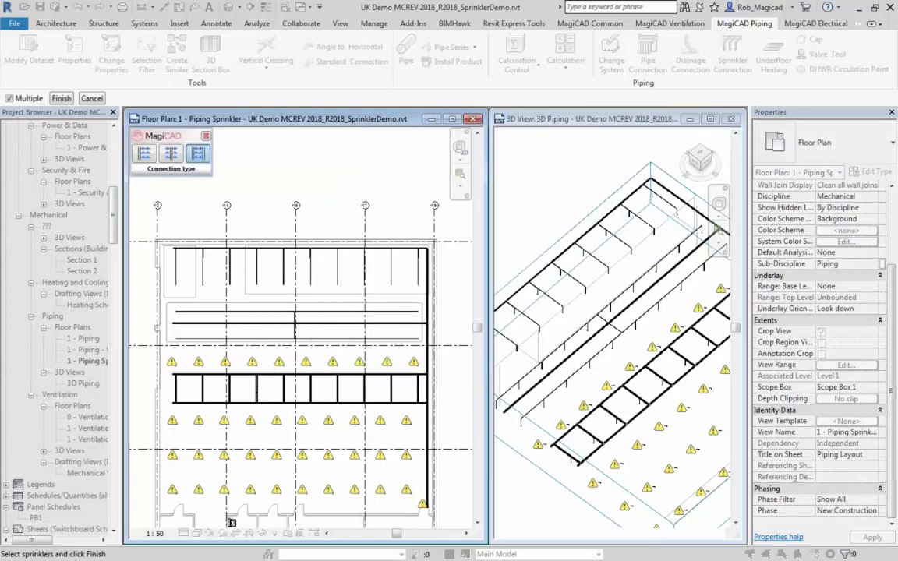
{"action": "key", "text": "Escape"}
Examine the connected sprinkler rows, their tee fittings and drops in the 3D Piping view.
{"action": "left_click", "coordinate": [555, 426]}
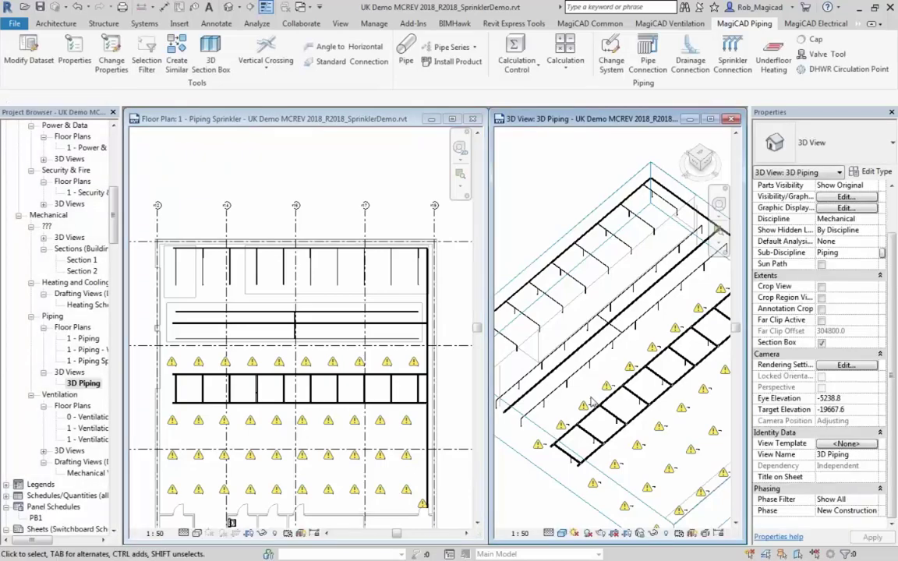
{"action": "scroll", "coordinate": [591, 388], "scroll_direction": "up", "scroll_amount": 6}
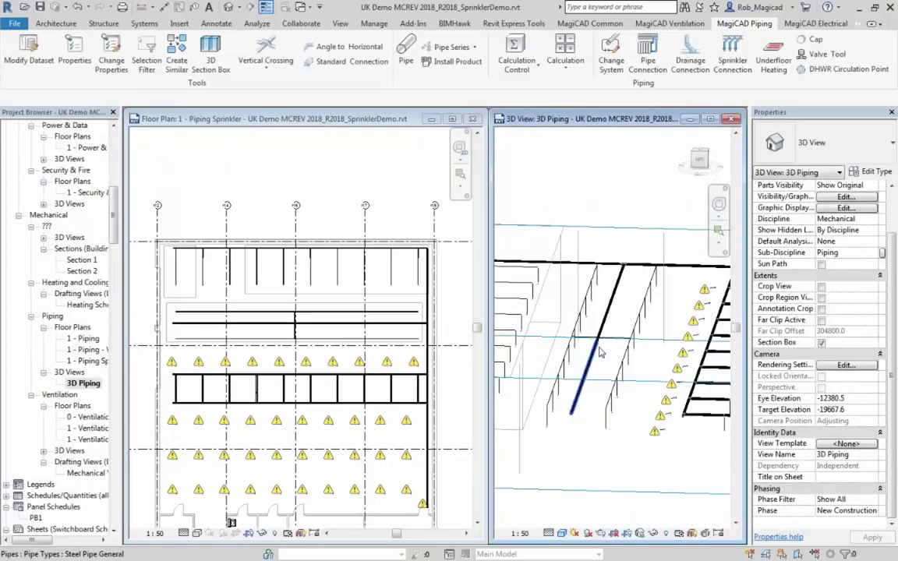
{"action": "scroll", "coordinate": [597, 345], "scroll_direction": "up", "scroll_amount": 5}
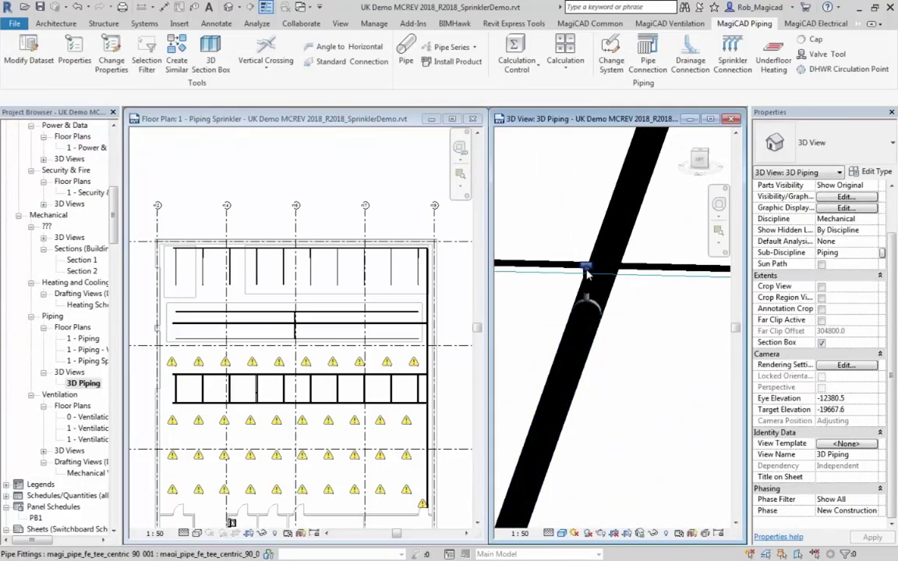
{"action": "scroll", "coordinate": [591, 303], "scroll_direction": "down", "scroll_amount": 5}
{"action": "scroll", "coordinate": [592, 336], "scroll_direction": "down", "scroll_amount": 3}
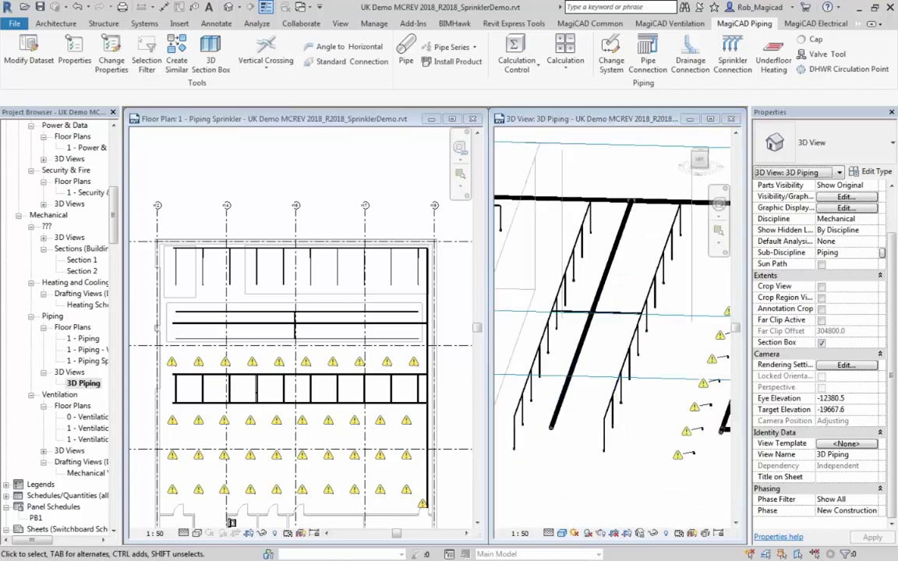
{"action": "middle_click_drag", "start_coordinate": [588, 421], "coordinate": [608, 445], "text": "shift"}
{"action": "scroll", "coordinate": [609, 444], "scroll_direction": "down", "scroll_amount": 2}
Show node numbers on the sprinkler piping in the floor plan, with Network as the range and the main pipe as reference.
{"action": "left_click", "coordinate": [306, 387]}
{"action": "middle_click_drag", "start_coordinate": [255, 396], "coordinate": [260, 328]}
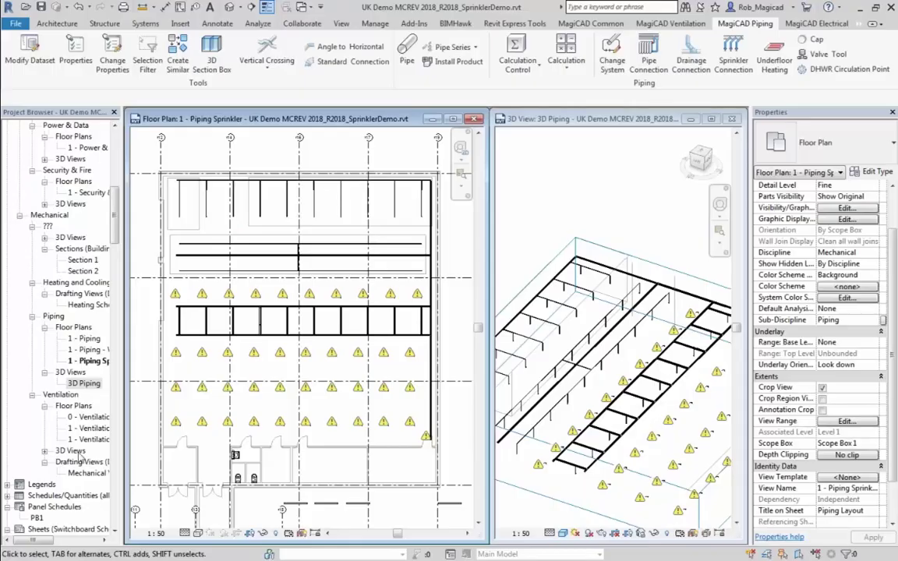
{"action": "middle_click_drag", "start_coordinate": [327, 323], "coordinate": [326, 335]}
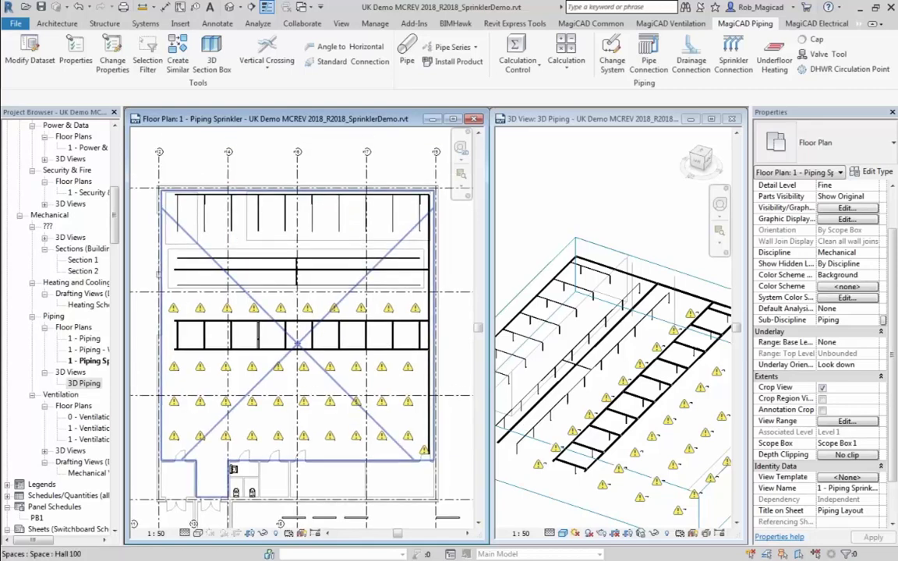
{"action": "mouse_move", "coordinate": [251, 263]}
{"action": "middle_mouse_down"}
{"action": "mouse_move", "coordinate": [261, 267]}
{"action": "mouse_move", "coordinate": [248, 267]}
{"action": "middle_mouse_up"}
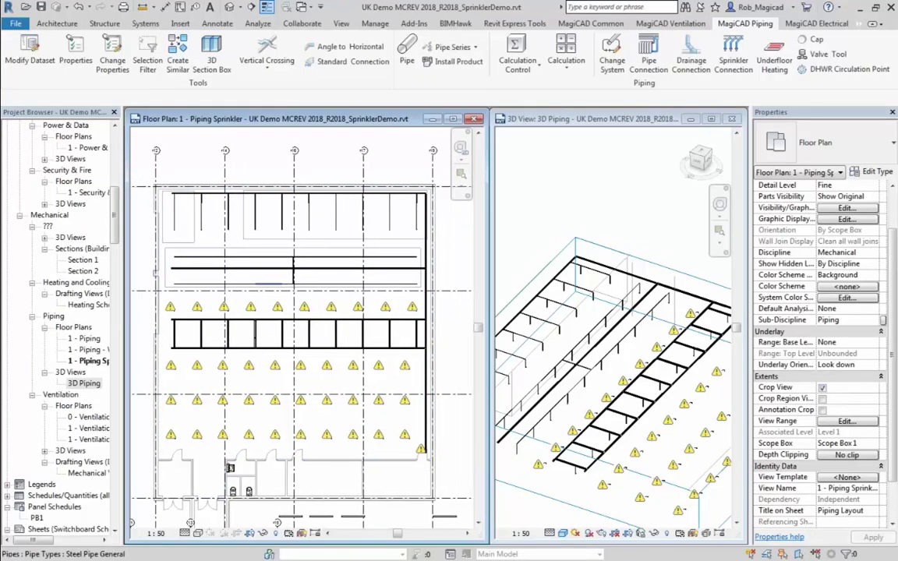
{"action": "left_click", "coordinate": [607, 24]}
{"action": "left_click", "coordinate": [665, 70]}
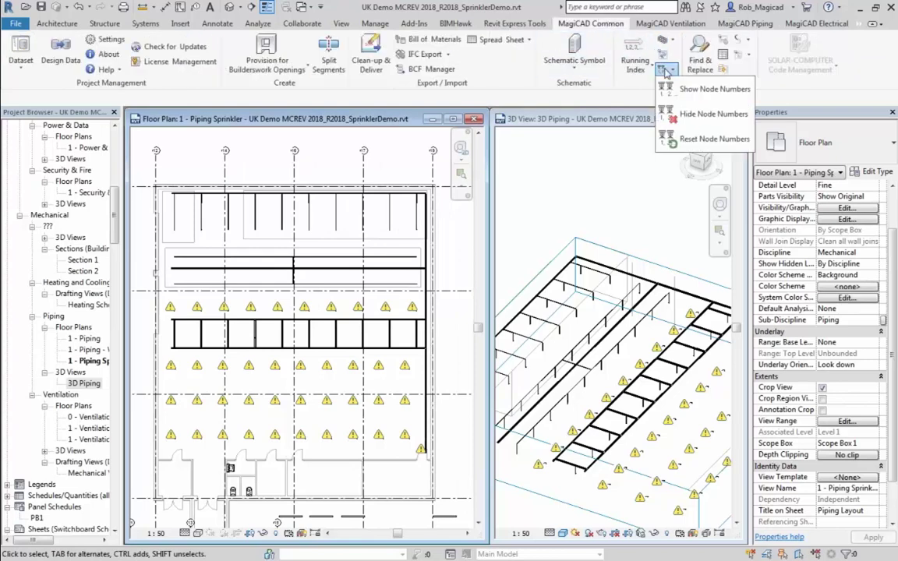
{"action": "left_click", "coordinate": [690, 89]}
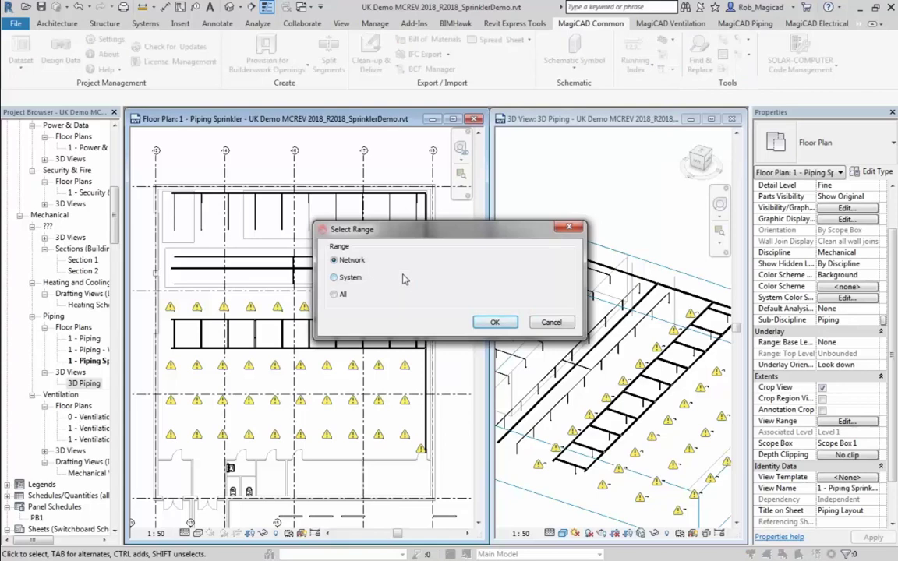
{"action": "left_click", "coordinate": [479, 324]}
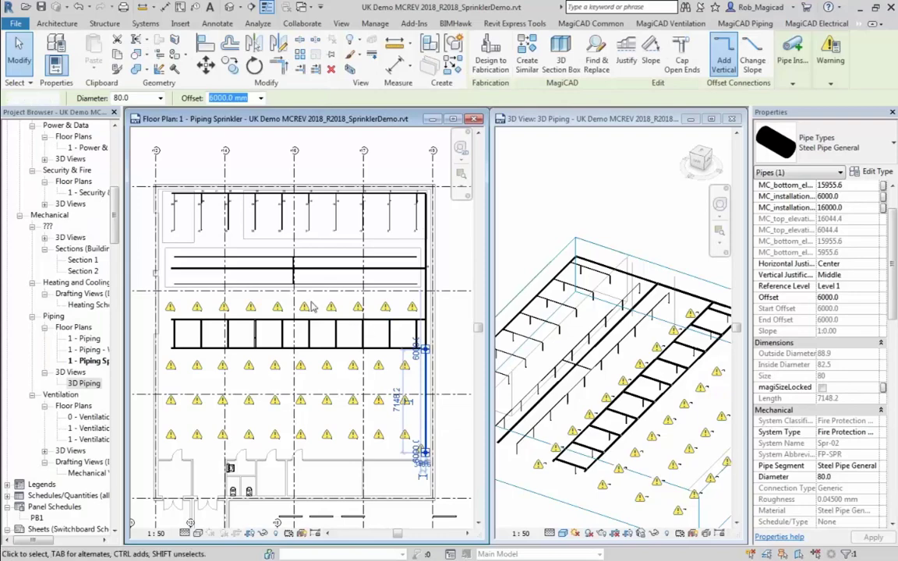
{"action": "key", "text": "Escape"}
Examine the node numbers along the upper branch pipe, its sprinkler drops and the main pipe in the floor plan.
{"action": "scroll", "coordinate": [285, 265], "scroll_direction": "up", "scroll_amount": 3}
{"action": "scroll", "coordinate": [285, 336], "scroll_direction": "up", "scroll_amount": 2}
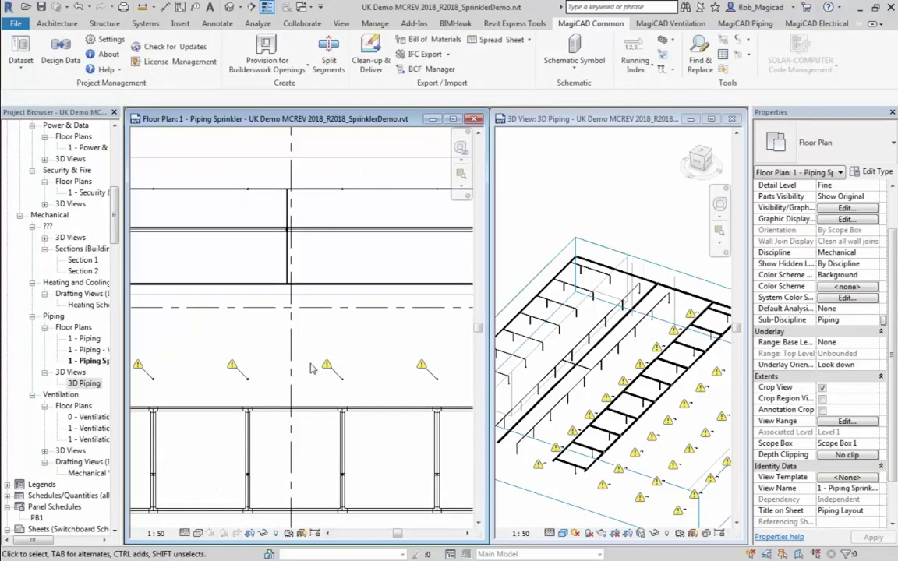
{"action": "scroll", "coordinate": [285, 366], "scroll_direction": "up", "scroll_amount": 2}
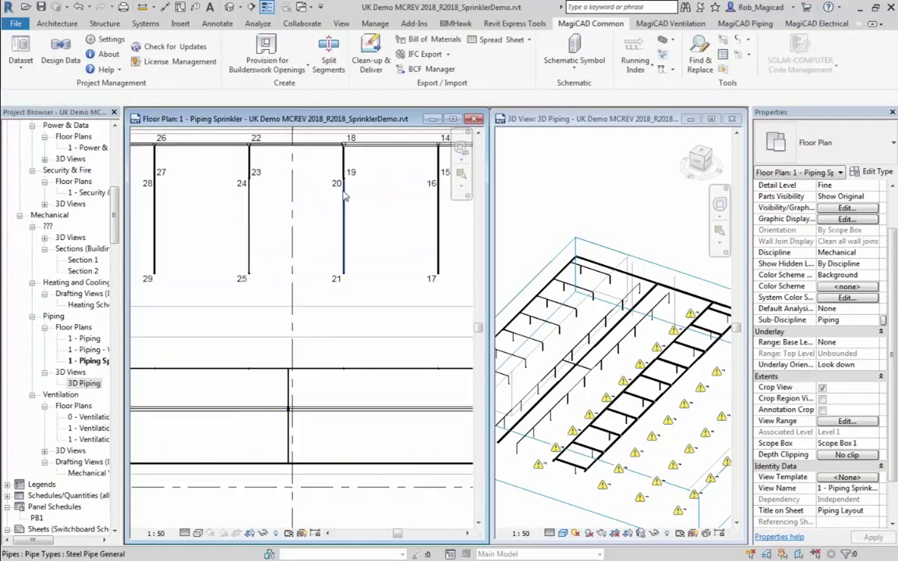
{"action": "middle_click_drag", "start_coordinate": [445, 175], "coordinate": [333, 279]}
{"action": "scroll", "coordinate": [334, 279], "scroll_direction": "down", "scroll_amount": 4}
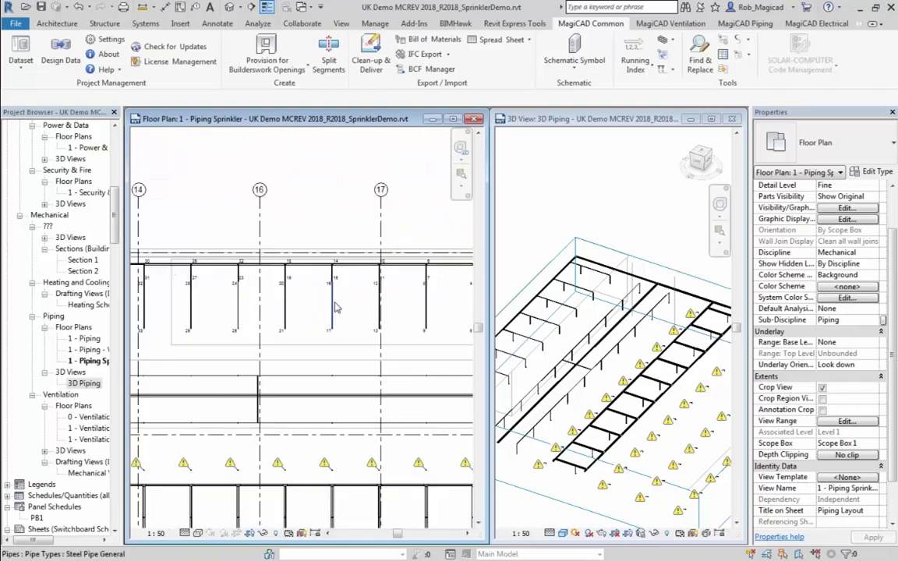
{"action": "scroll", "coordinate": [310, 275], "scroll_direction": "up", "scroll_amount": 2}
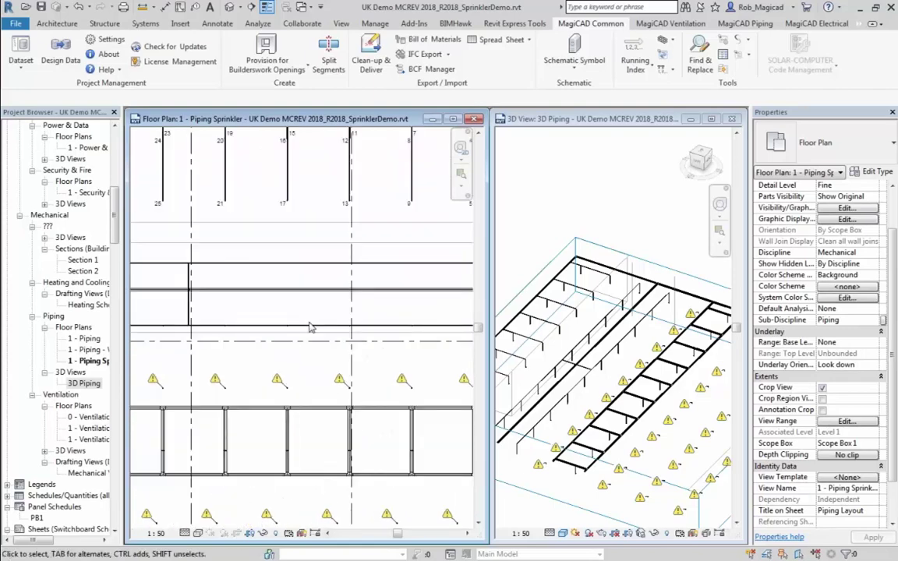
{"action": "scroll", "coordinate": [311, 275], "scroll_direction": "up", "scroll_amount": 2}
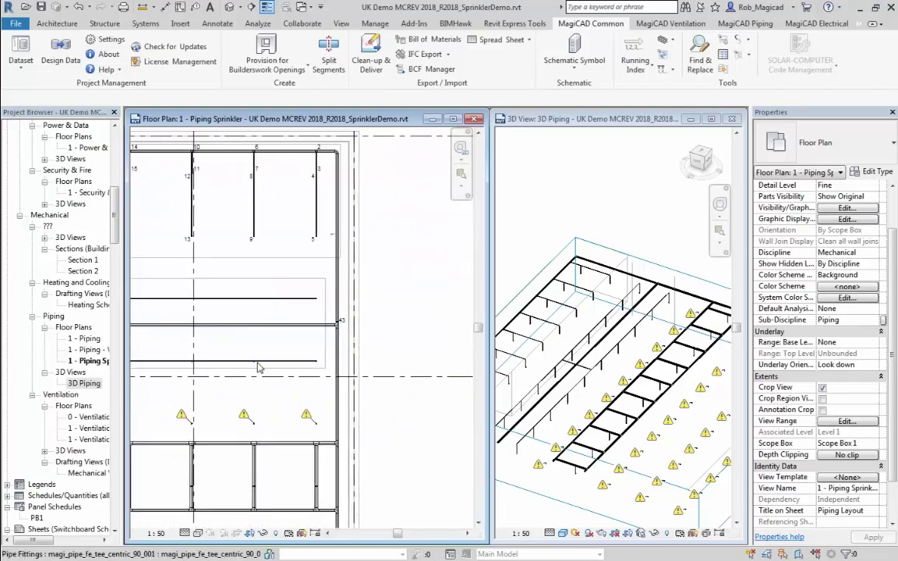
{"action": "scroll", "coordinate": [309, 292], "scroll_direction": "down", "scroll_amount": 5}
{"action": "middle_click_drag", "start_coordinate": [309, 292], "coordinate": [360, 269]}
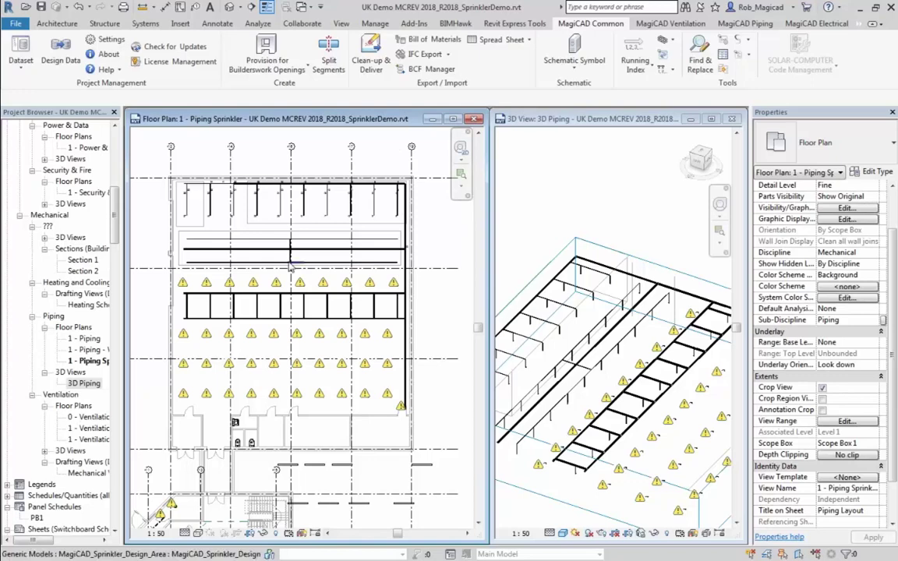
{"action": "mouse_move", "coordinate": [291, 233]}
{"action": "middle_mouse_down"}
{"action": "mouse_move", "coordinate": [320, 260]}
{"action": "mouse_move", "coordinate": [295, 233]}
{"action": "middle_mouse_up"}
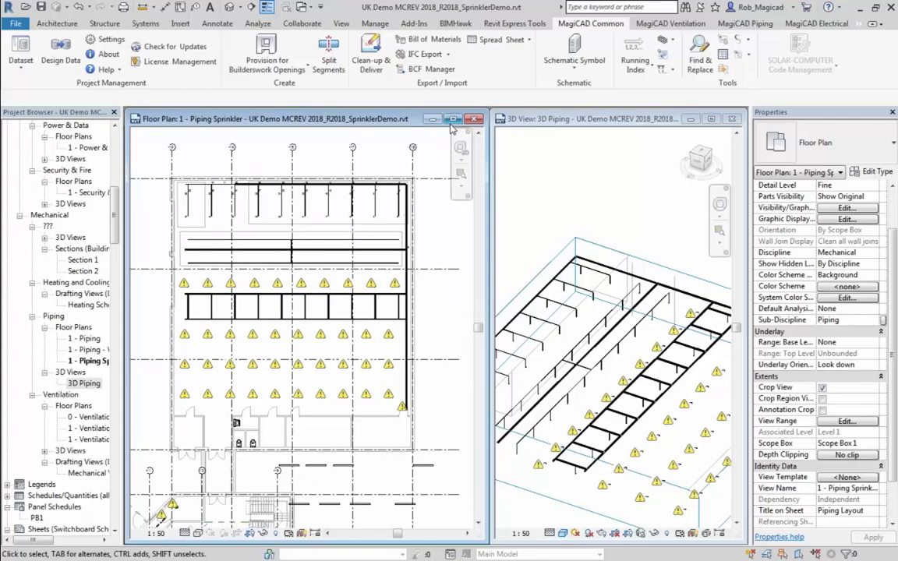
{"action": "middle_click_drag", "start_coordinate": [257, 258], "coordinate": [270, 289]}
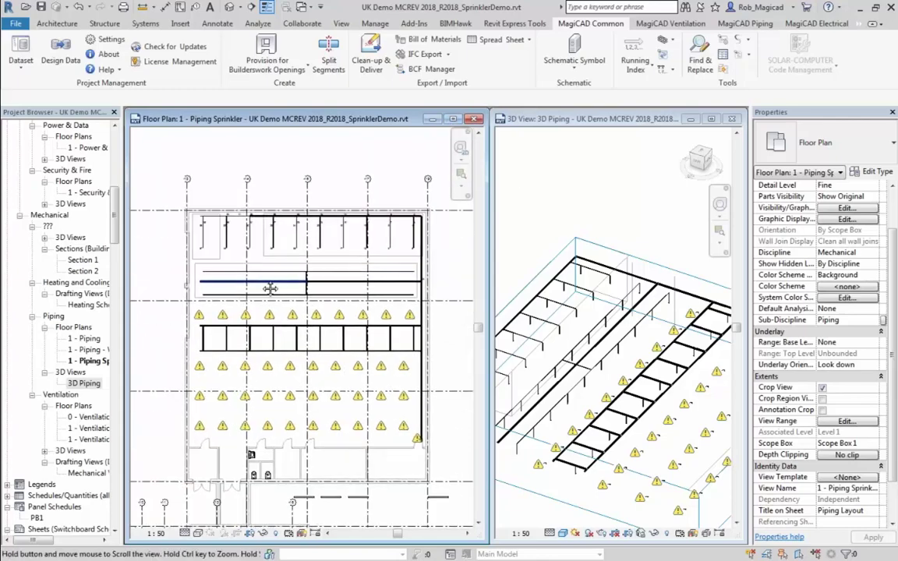
{"action": "scroll", "coordinate": [187, 230], "scroll_direction": "up", "scroll_amount": 5}
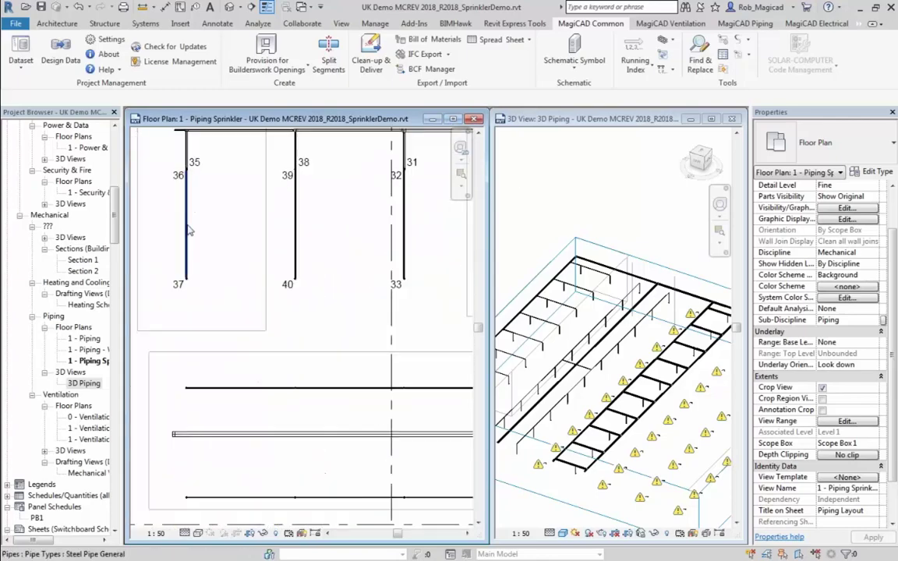
{"action": "middle_click_drag", "start_coordinate": [187, 230], "coordinate": [238, 310]}
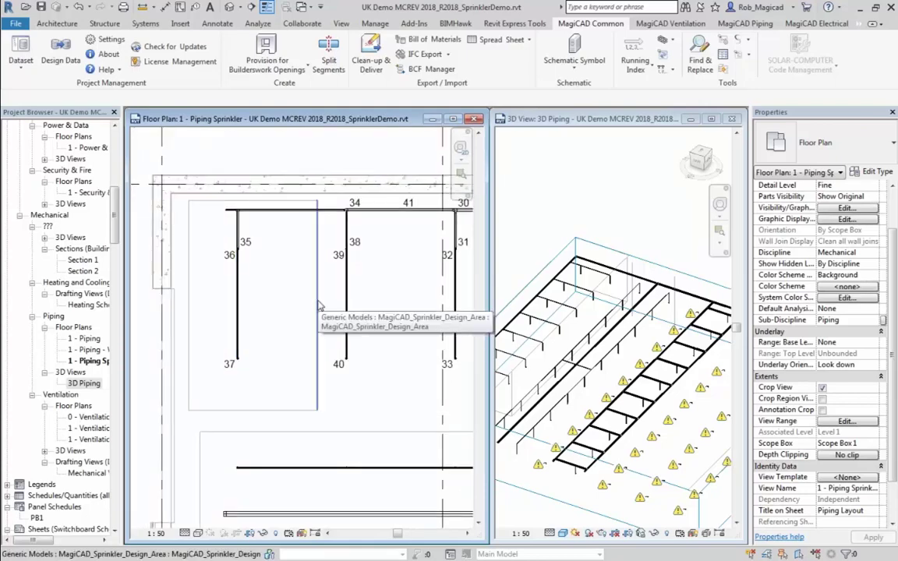
Inspect the properties of the two sprinkler design areas around the uppermost row of drops.
{"action": "left_click", "coordinate": [308, 360]}
{"action": "scroll", "coordinate": [308, 360], "scroll_direction": "down", "scroll_amount": 3}
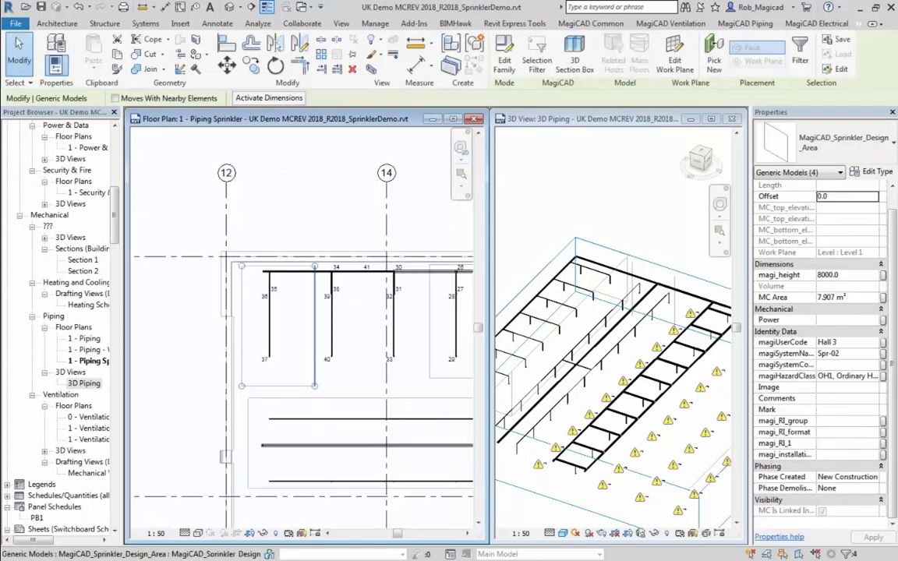
{"action": "middle_click_drag", "start_coordinate": [377, 327], "coordinate": [222, 325]}
{"action": "left_click", "coordinate": [259, 351]}
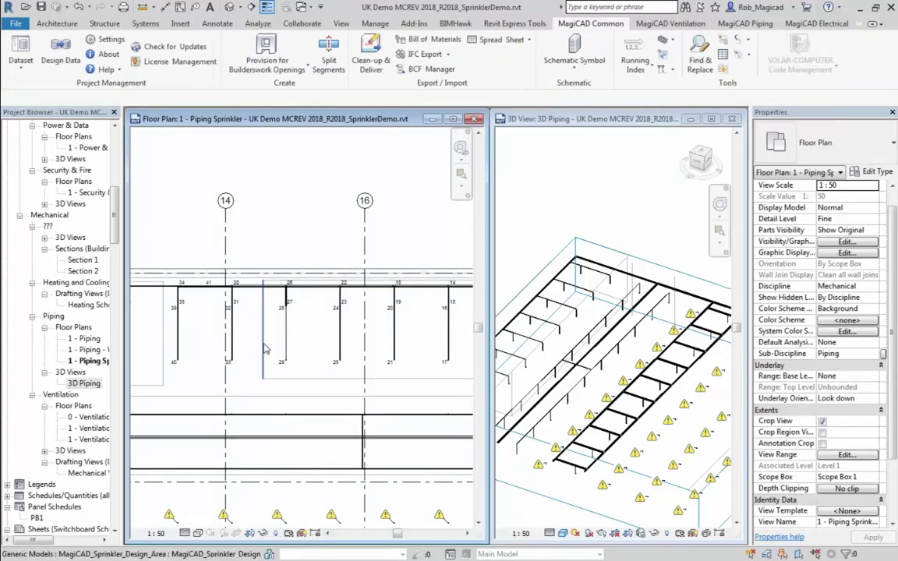
{"action": "scroll", "coordinate": [261, 350], "scroll_direction": "down", "scroll_amount": 2}
{"action": "left_click", "coordinate": [265, 349]}
{"action": "scroll", "coordinate": [265, 348], "scroll_direction": "down", "scroll_amount": 1}
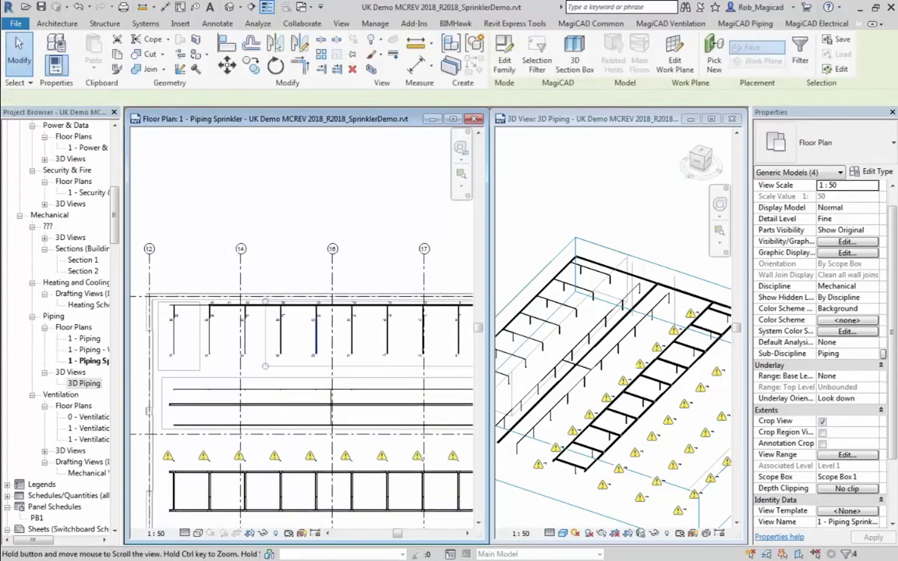
{"action": "middle_click_drag", "start_coordinate": [315, 343], "coordinate": [207, 291]}
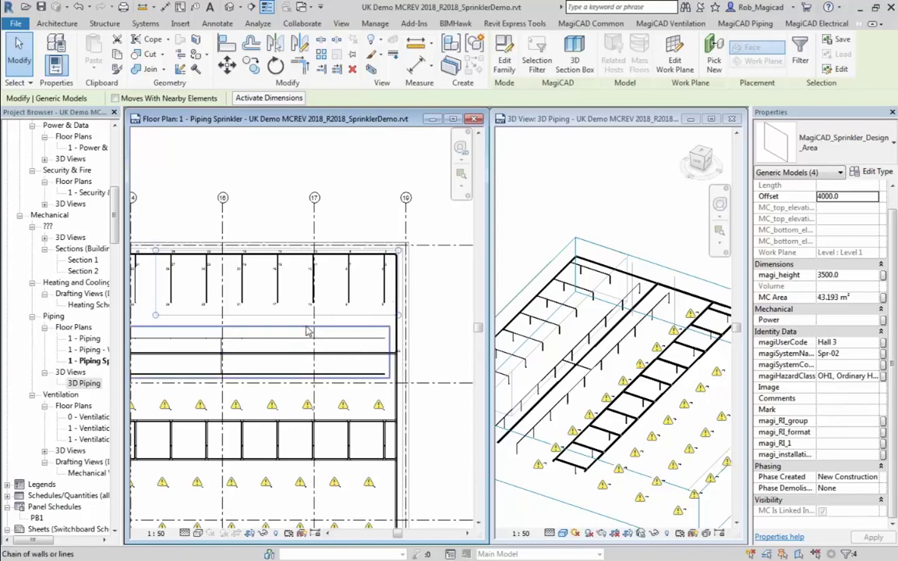
Set up a new sprinkler design area for system SPR1 - Fire Protection Wet with hazard class LH, Light Hazard.
{"action": "key", "text": "Escape"}
{"action": "scroll", "coordinate": [295, 333], "scroll_direction": "down", "scroll_amount": 3}
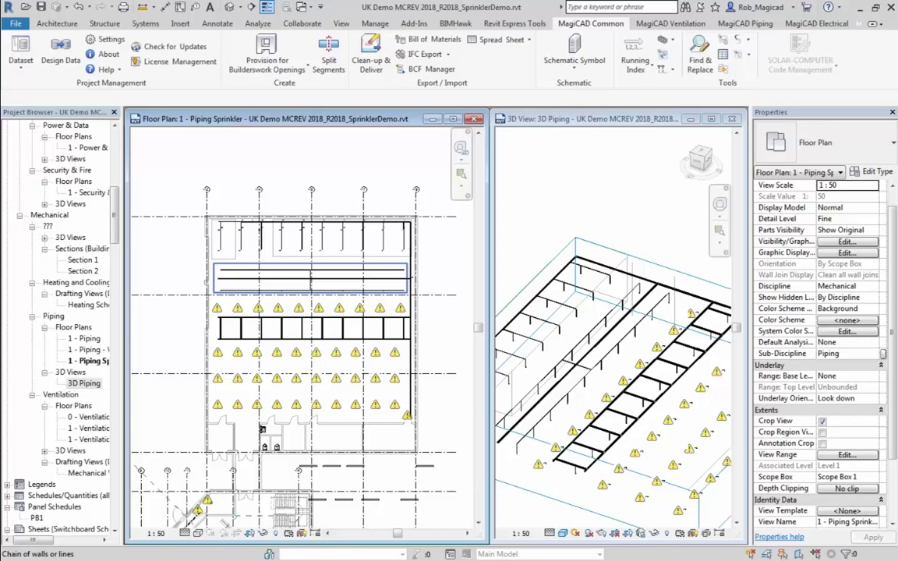
{"action": "left_click", "coordinate": [745, 24]}
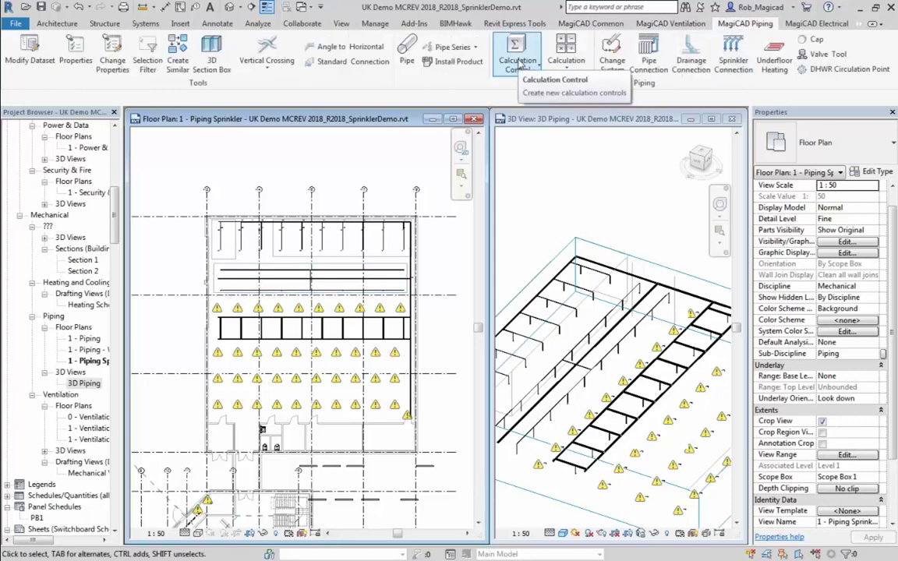
{"action": "left_click", "coordinate": [566, 61]}
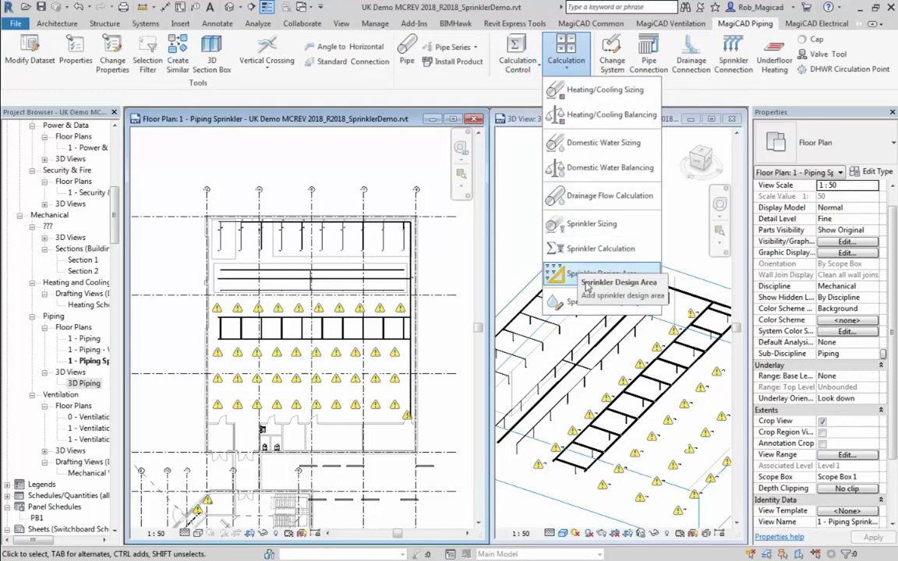
{"action": "left_click", "coordinate": [583, 277]}
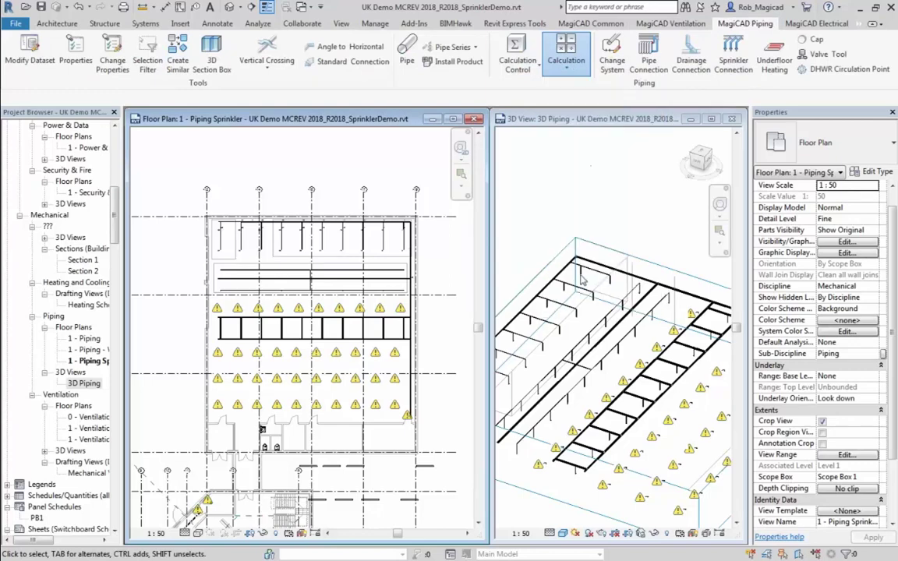
{"action": "left_click", "coordinate": [313, 230]}
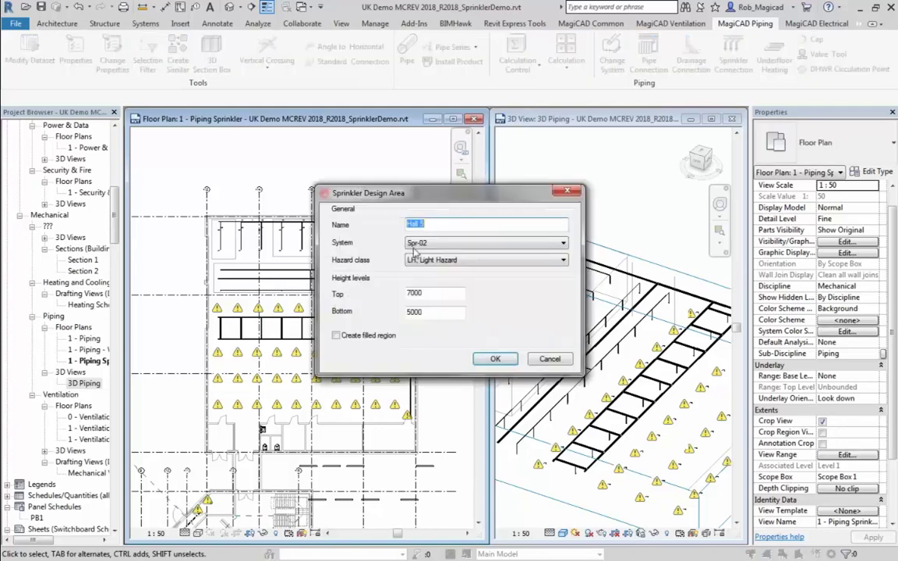
{"action": "left_click", "coordinate": [504, 244]}
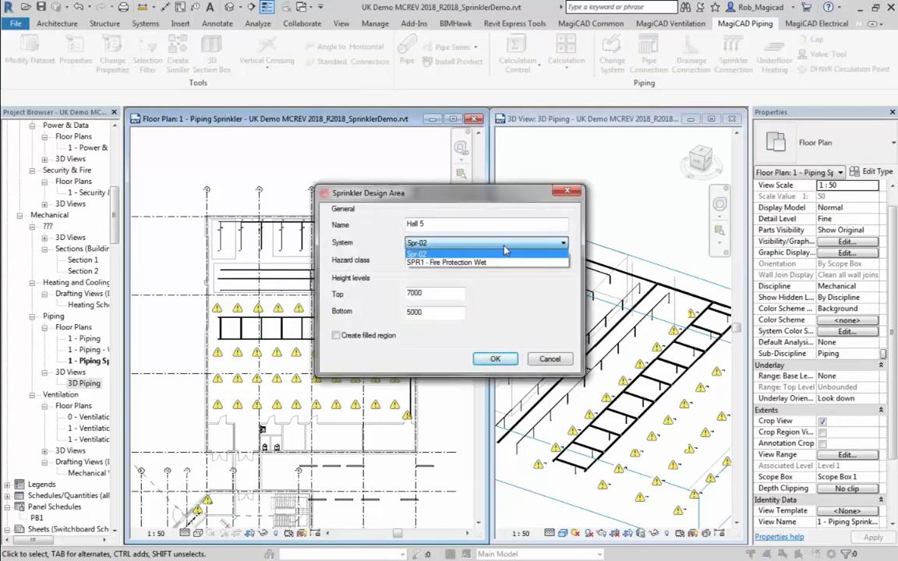
{"action": "left_click", "coordinate": [498, 264]}
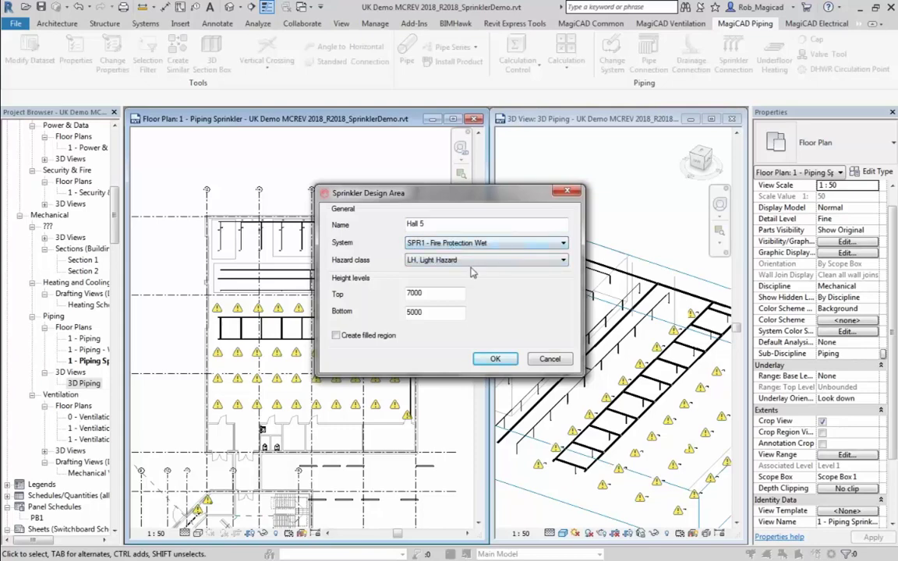
{"action": "left_click", "coordinate": [433, 260]}
{"action": "left_click", "coordinate": [432, 271]}
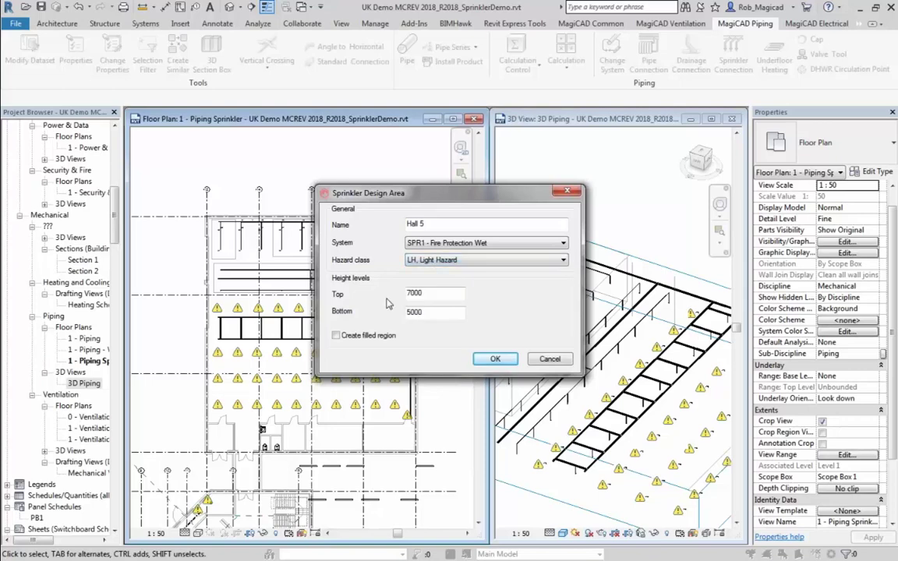
{"action": "left_click", "coordinate": [494, 358]}
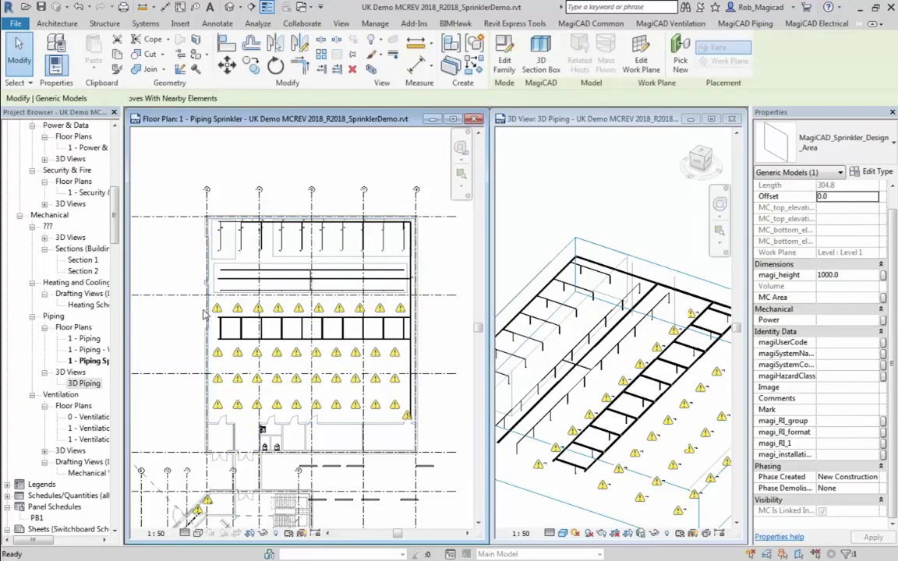
Try to outline a rectangular design area on the work plane around the ladder-shaped branch pipes in the floor plan.
{"action": "left_click", "coordinate": [653, 62]}
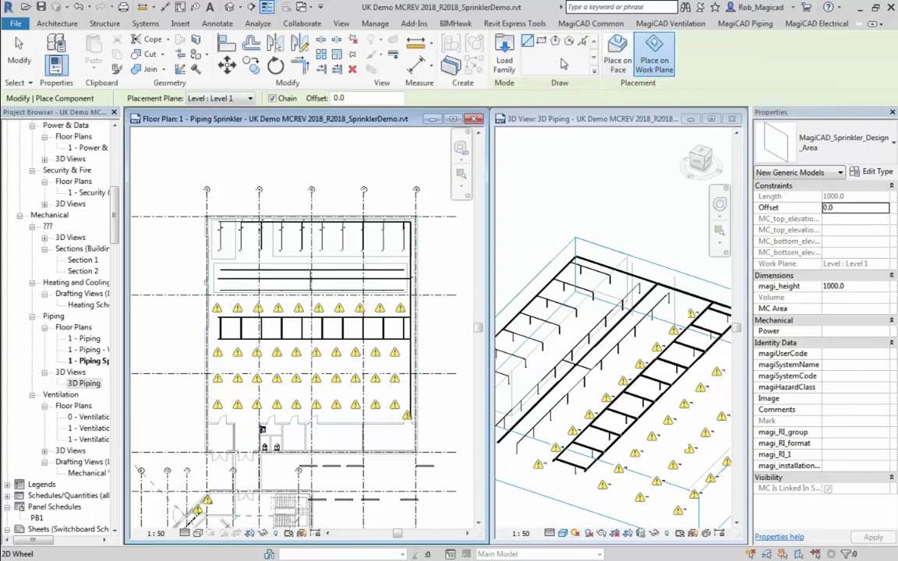
{"action": "left_click", "coordinate": [542, 41]}
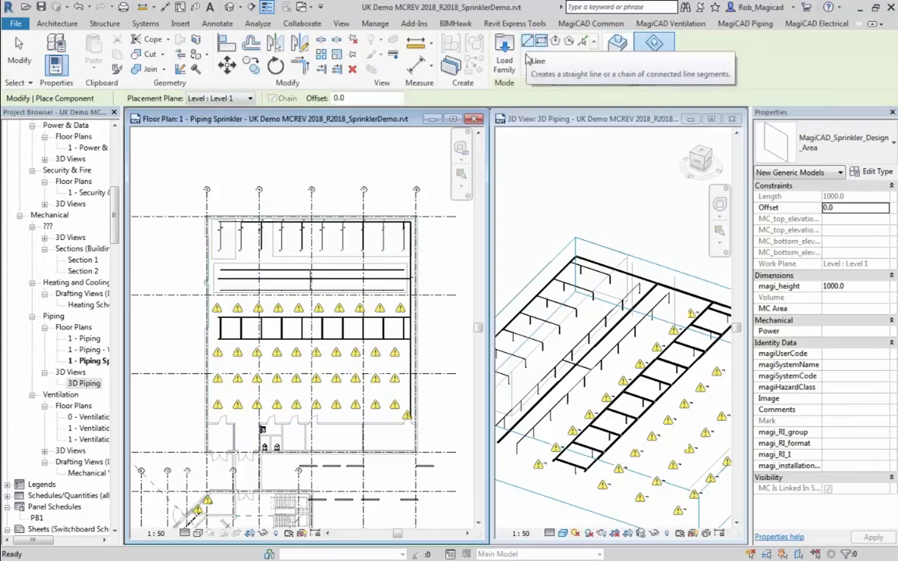
{"action": "left_click", "coordinate": [195, 308]}
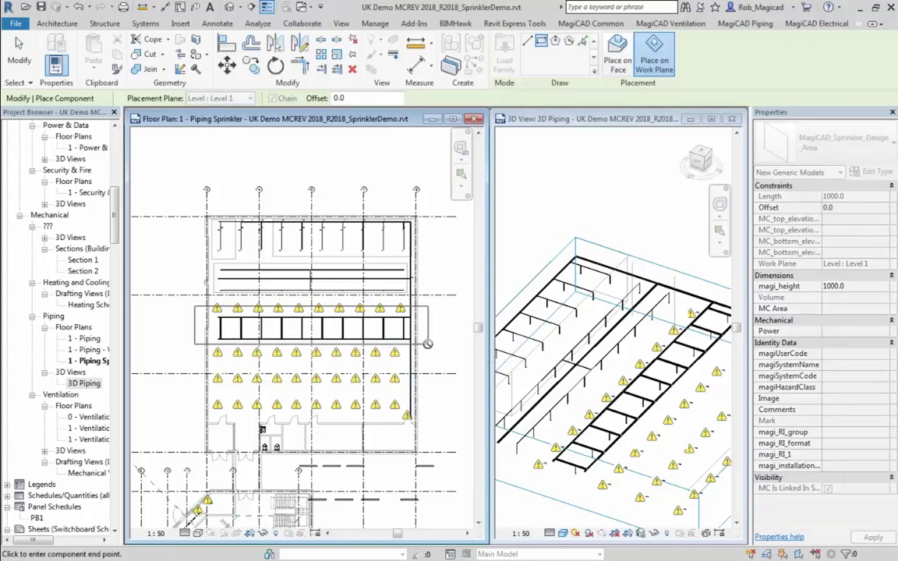
{"action": "key", "text": "Escape"}
{"action": "key", "text": "Escape"}
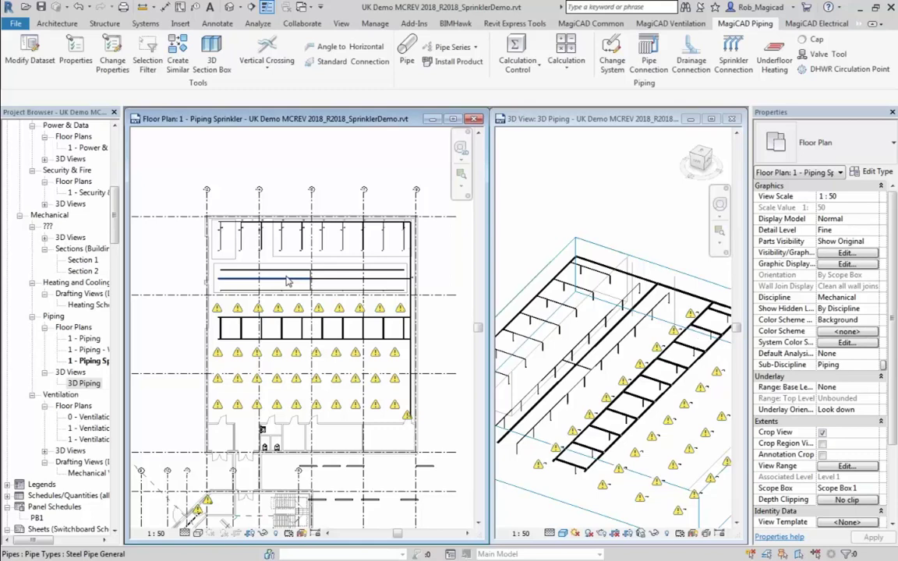
Inspect the properties of the two design areas around the uppermost drops and the one around the parallel pipes below them.
{"action": "middle_click_drag", "start_coordinate": [261, 254], "coordinate": [273, 290]}
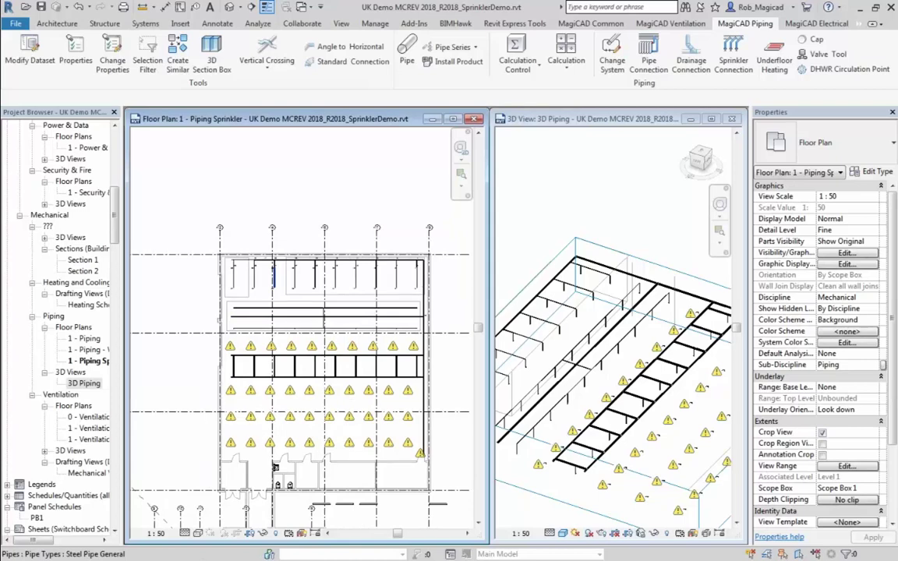
{"action": "scroll", "coordinate": [275, 277], "scroll_direction": "up", "scroll_amount": 3}
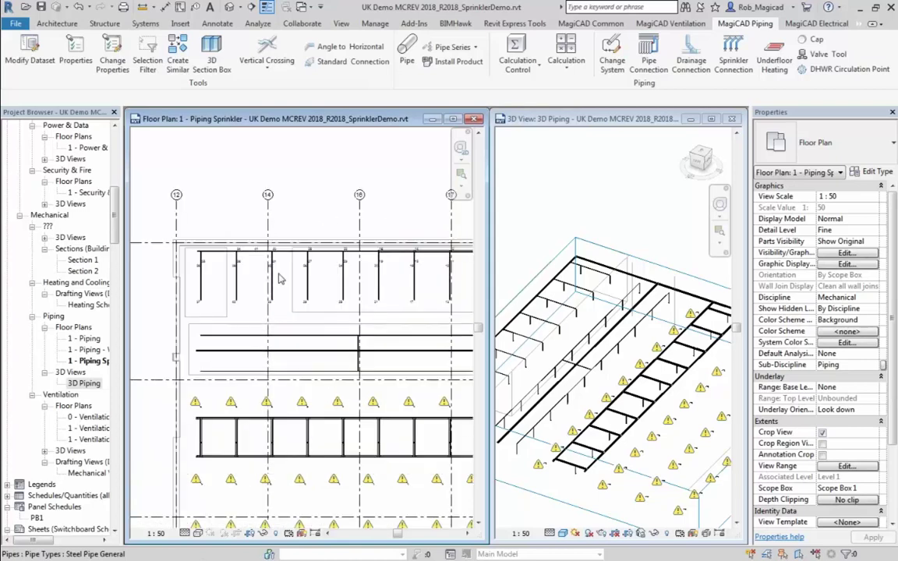
{"action": "left_click", "coordinate": [293, 289]}
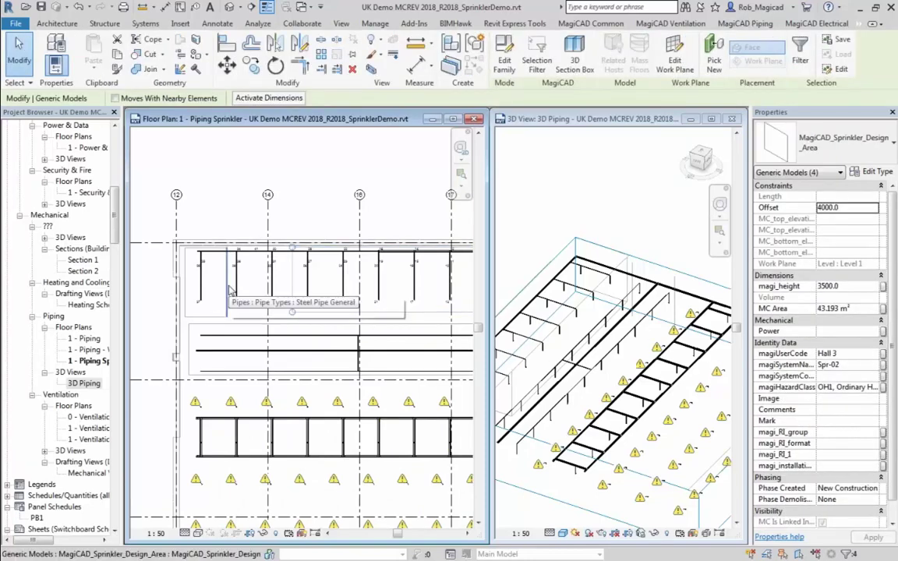
{"action": "key", "text": "Tab"}
{"action": "left_click", "coordinate": [229, 290]}
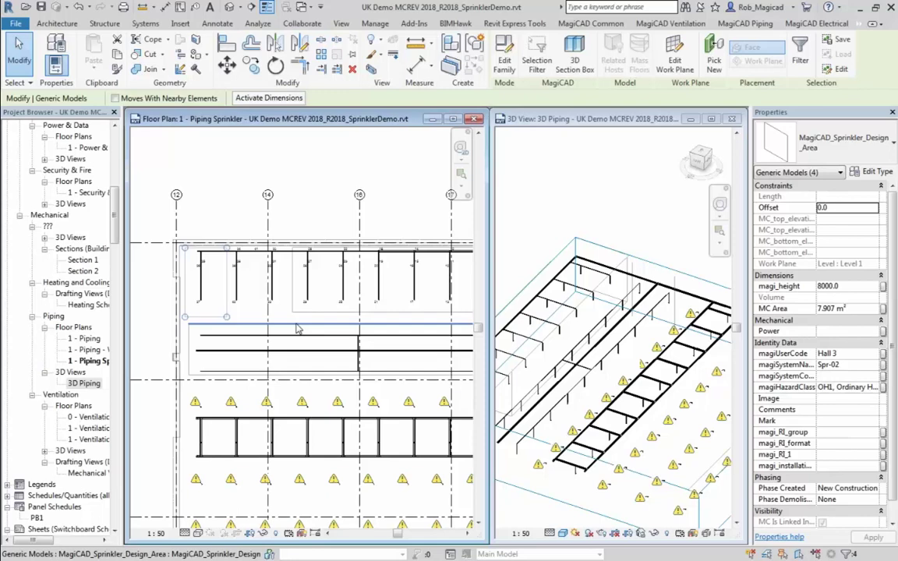
{"action": "key", "text": "Escape"}
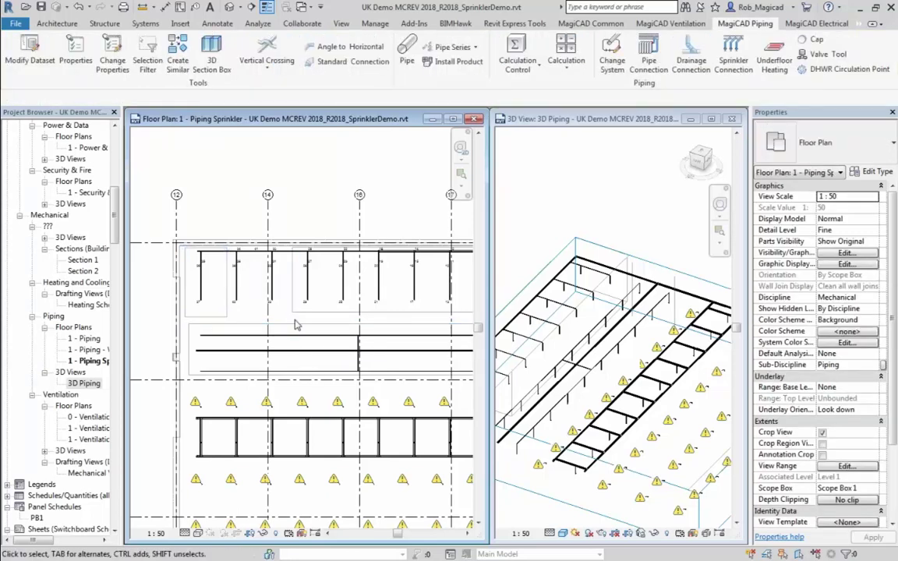
{"action": "left_click", "coordinate": [297, 326]}
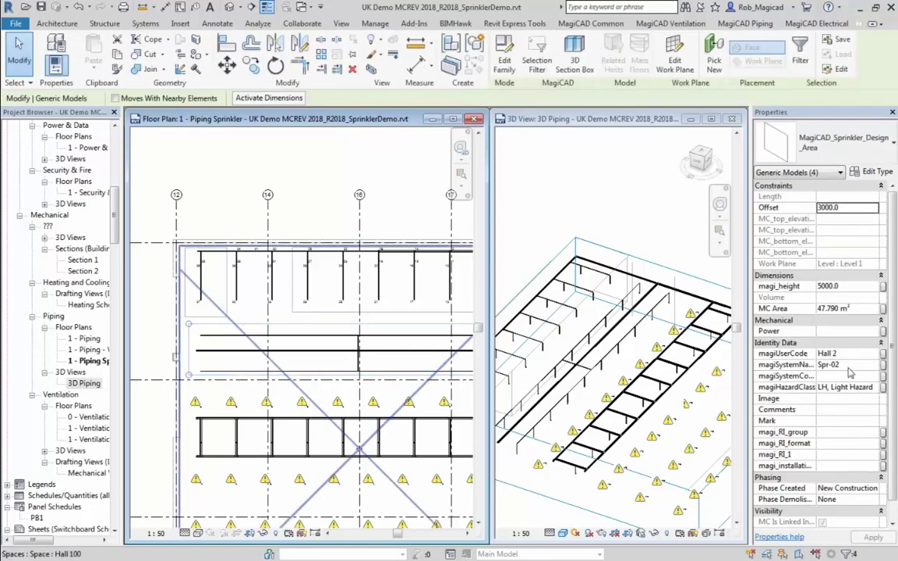
{"action": "left_click", "coordinate": [316, 157]}
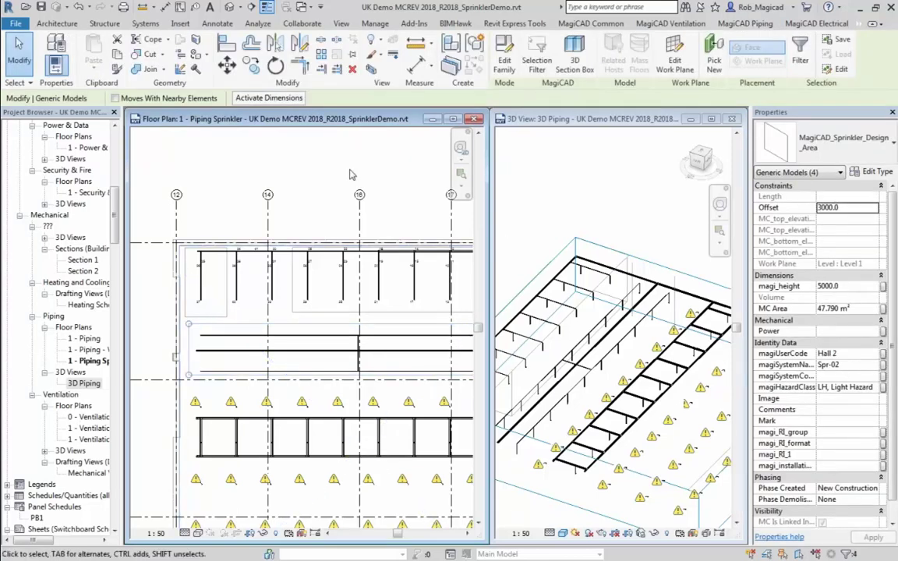
Review the maximum sprinkler counts and pipe sizes of sprinkler sizing method SPR_01 in the piping dataset.
{"action": "scroll", "coordinate": [273, 218], "scroll_direction": "down", "scroll_amount": 3}
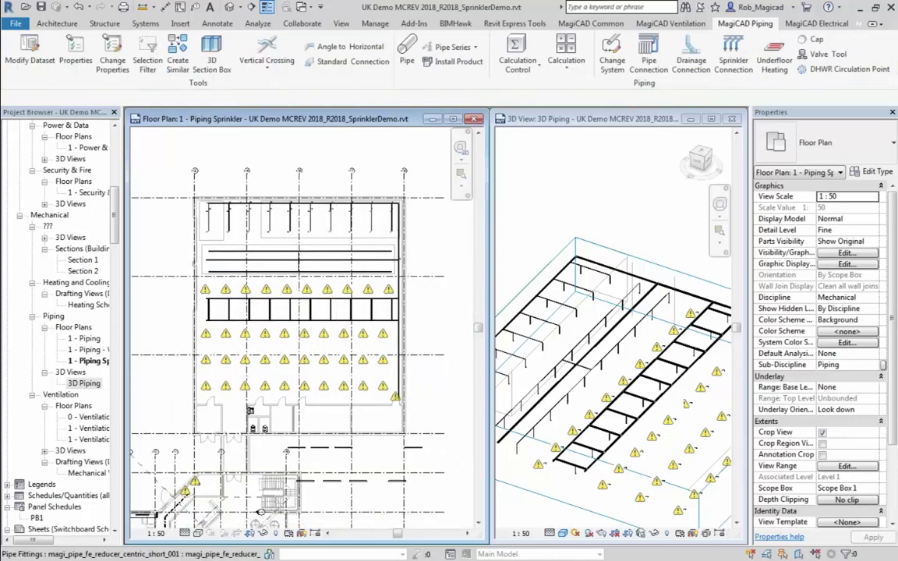
{"action": "middle_click_drag", "start_coordinate": [271, 226], "coordinate": [260, 252]}
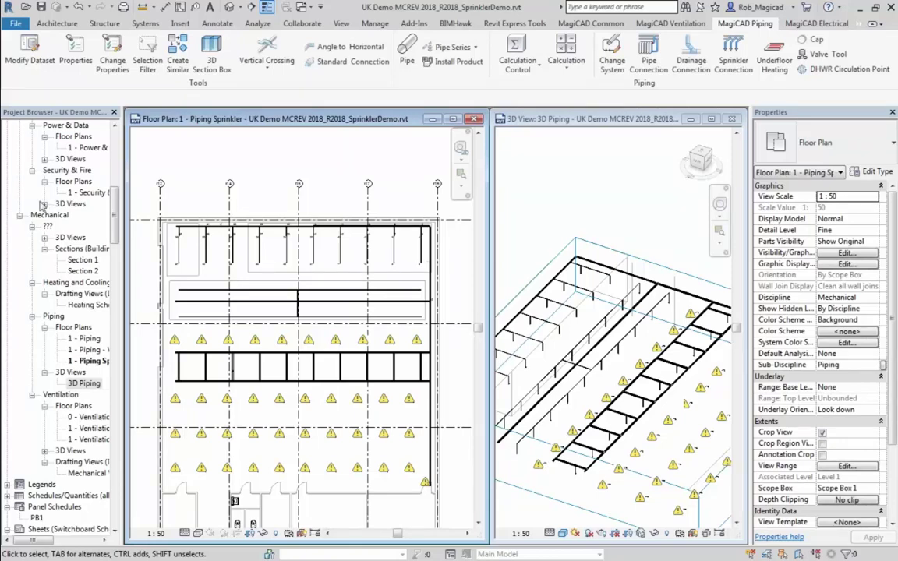
{"action": "left_click", "coordinate": [30, 51]}
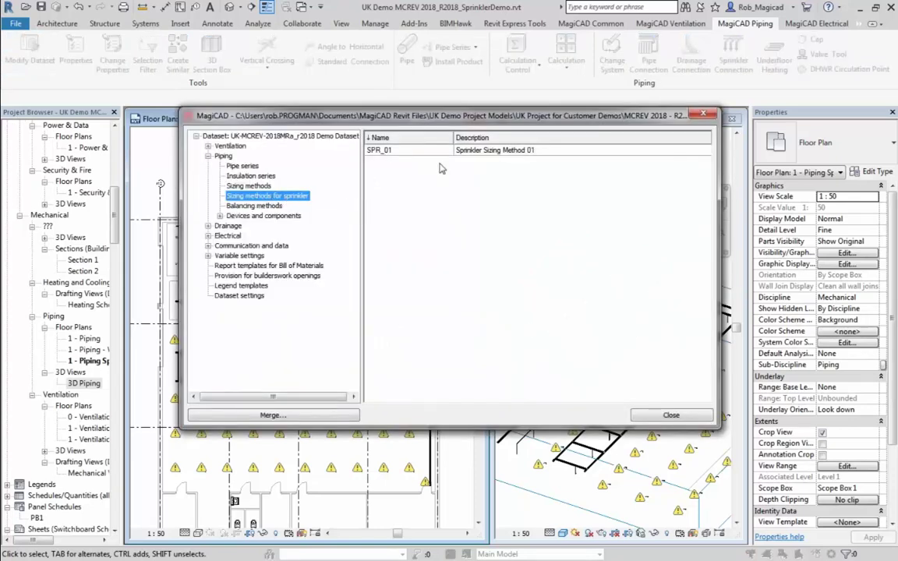
{"action": "double_click", "coordinate": [533, 151]}
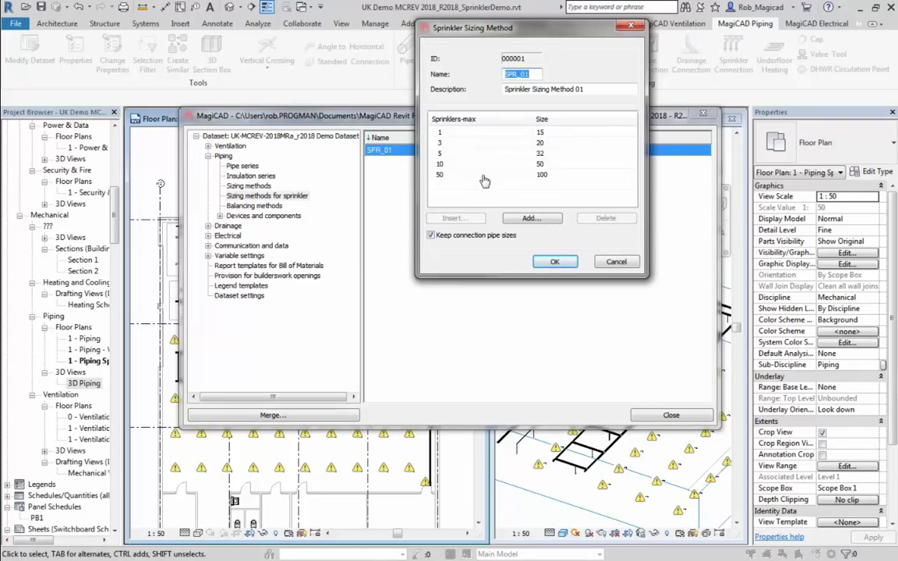
{"action": "left_click", "coordinate": [554, 261]}
{"action": "left_click", "coordinate": [669, 415]}
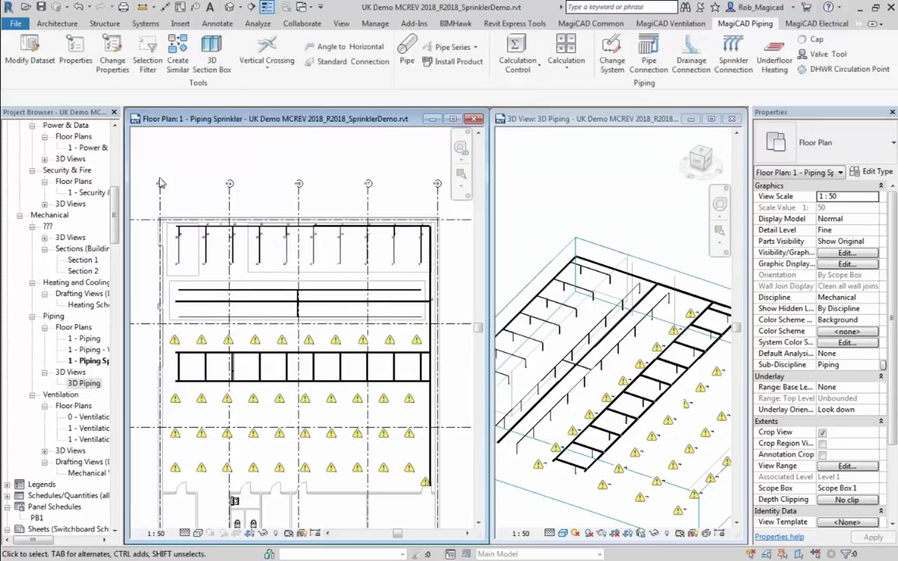
Inspect the sizing criterion for a maximum of 3 sprinklers in sizing method SPR_01 and close the dataset.
{"action": "left_click", "coordinate": [23, 53]}
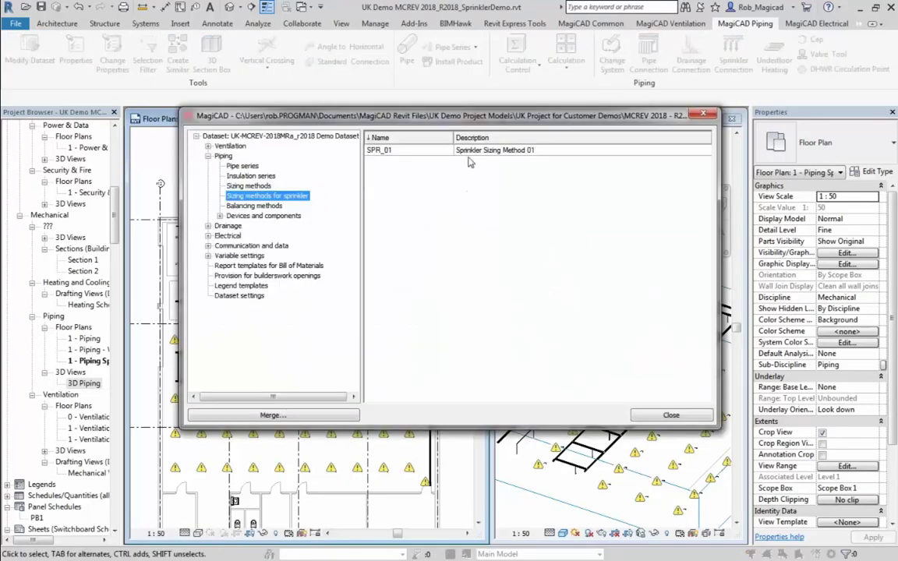
{"action": "left_click", "coordinate": [429, 150]}
{"action": "double_click", "coordinate": [444, 150]}
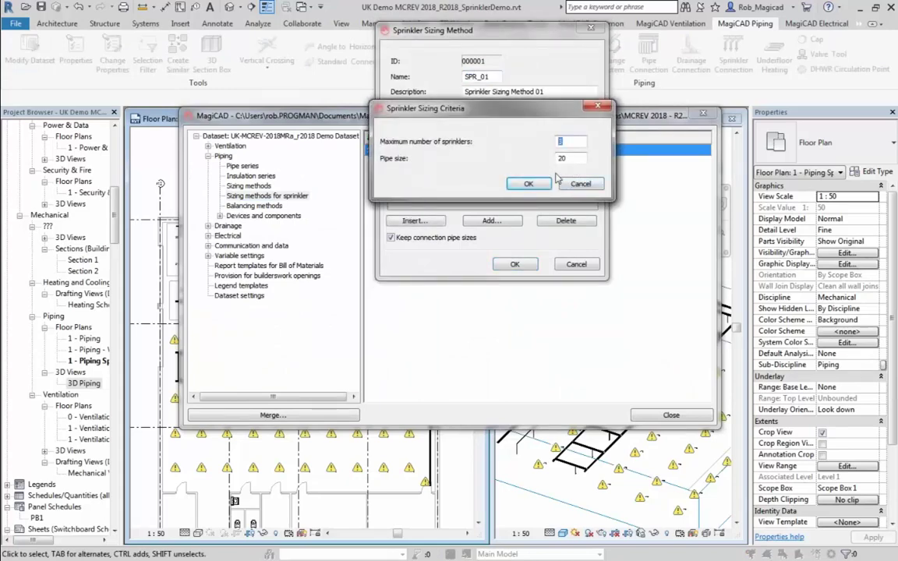
{"action": "left_click", "coordinate": [527, 184]}
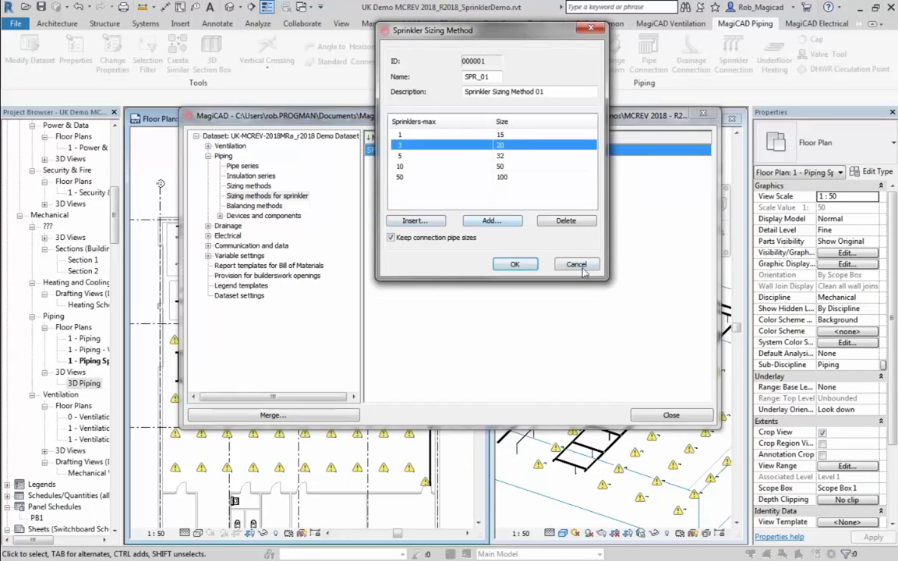
{"action": "left_click", "coordinate": [516, 263]}
{"action": "left_click", "coordinate": [669, 416]}
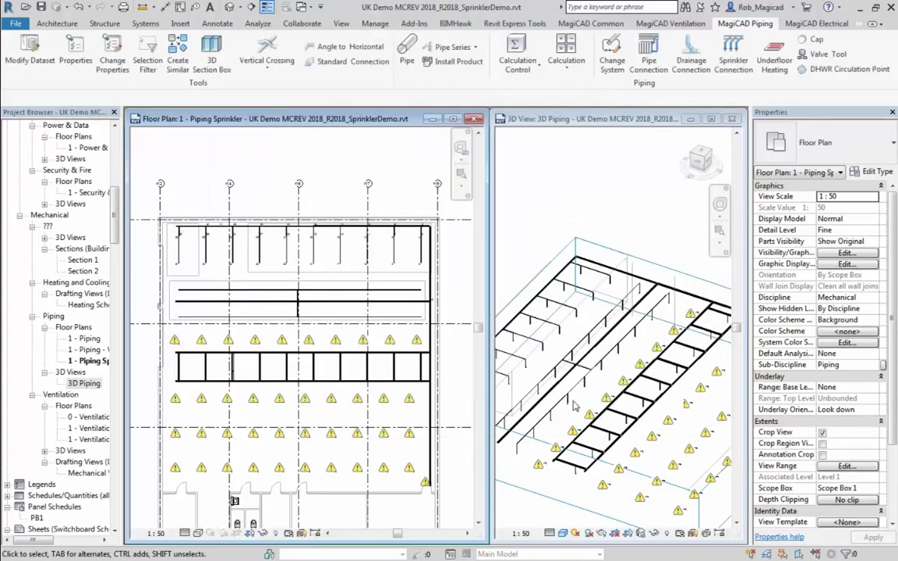
Run Sprinkler Sizing with range Branch and Sprinkler Sizing Method 01 on the main pipe beside the ladder-shaped branch pipes.
{"action": "left_click", "coordinate": [565, 68]}
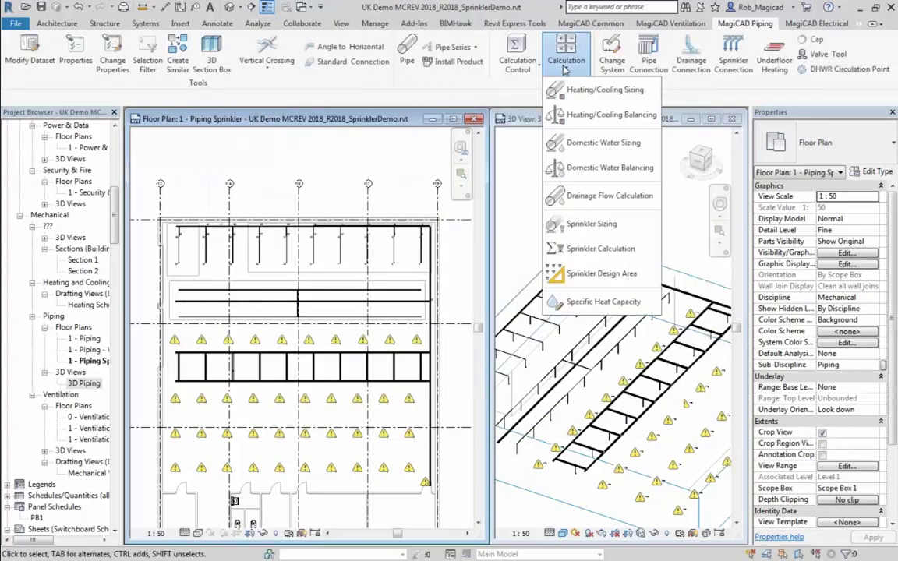
{"action": "left_click", "coordinate": [591, 224]}
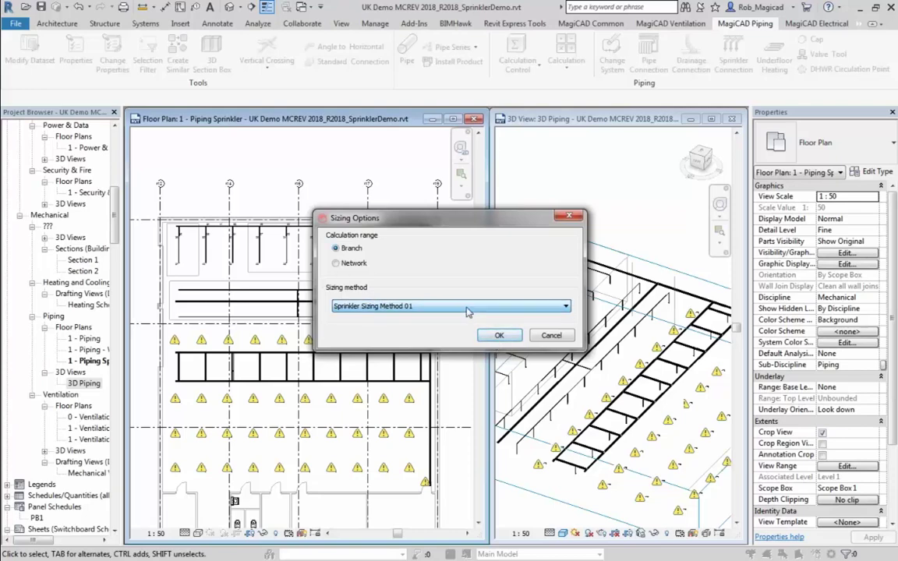
{"action": "left_click", "coordinate": [497, 336]}
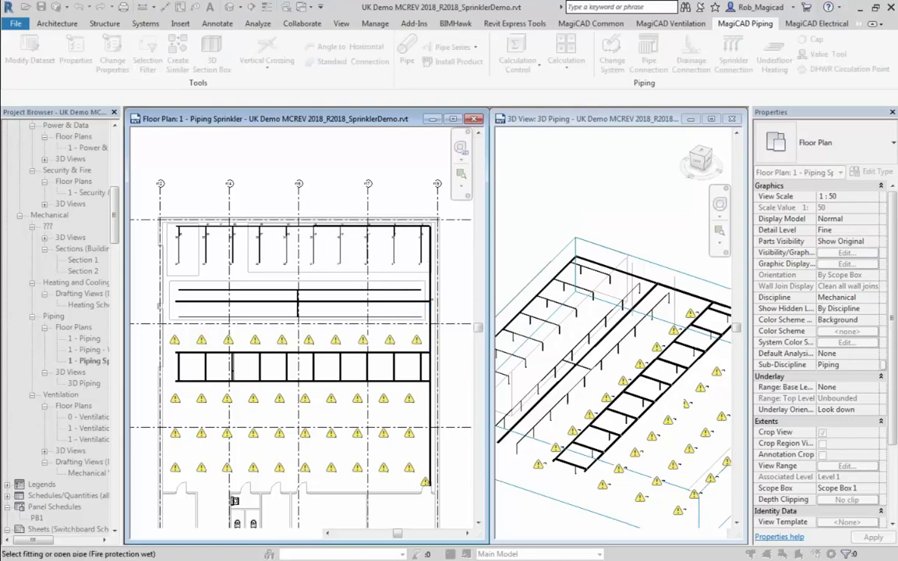
{"action": "scroll", "coordinate": [427, 311], "scroll_direction": "up", "scroll_amount": 6}
{"action": "middle_click_drag", "start_coordinate": [428, 322], "coordinate": [336, 267]}
{"action": "left_click", "coordinate": [363, 413]}
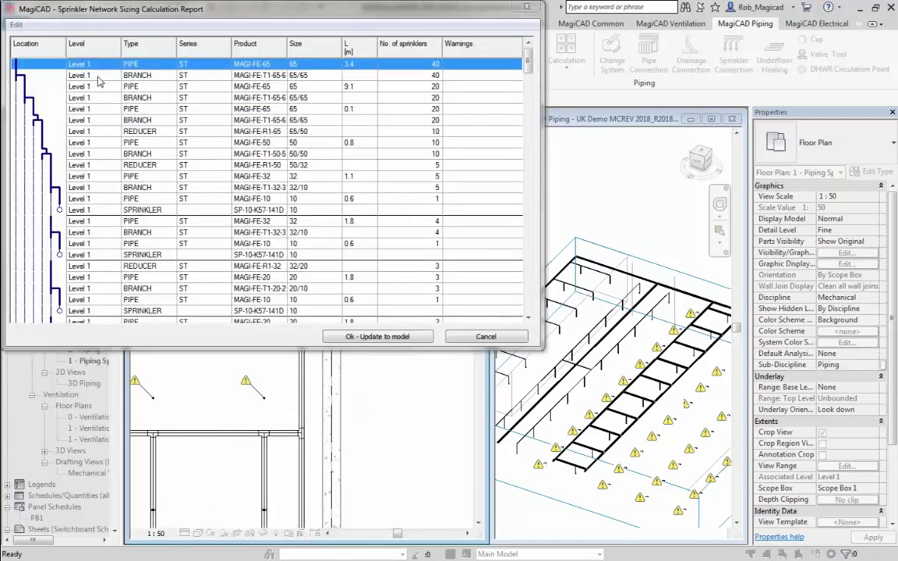
Review the pipe sizes and sprinkler counts along the branches in the sizing report and update the model with the results.
{"action": "left_click_drag", "start_coordinate": [65, 44], "coordinate": [145, 44]}
{"action": "left_click", "coordinate": [253, 187]}
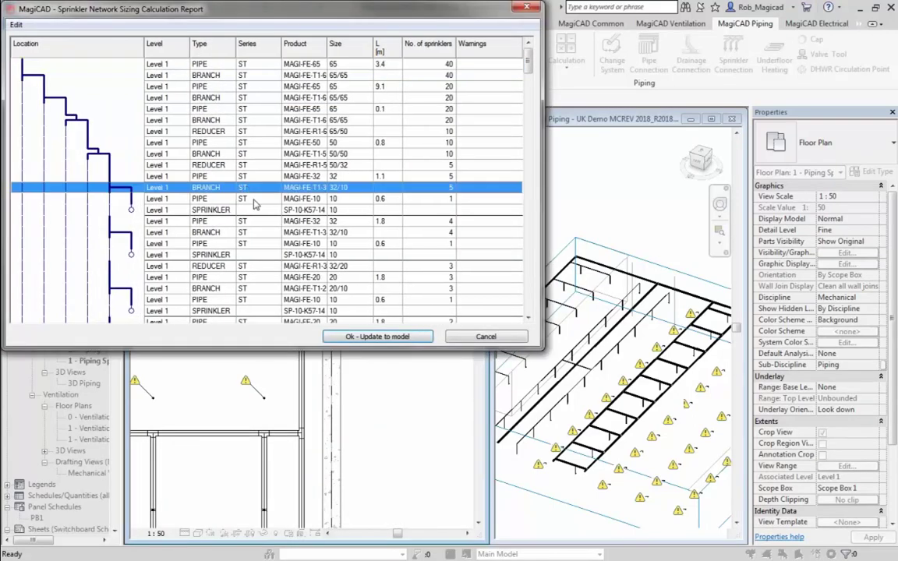
{"action": "left_click", "coordinate": [219, 142]}
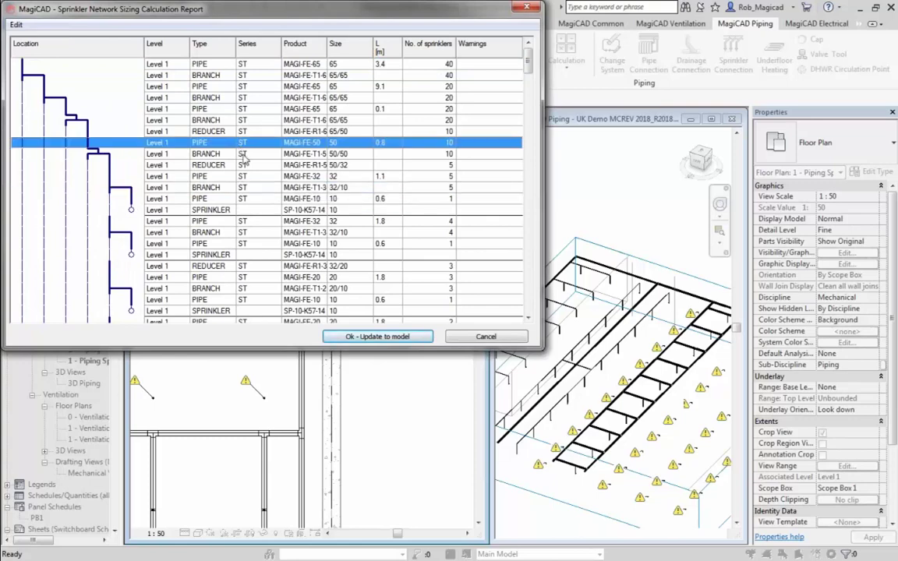
{"action": "scroll", "coordinate": [234, 159], "scroll_direction": "down", "scroll_amount": 8}
{"action": "scroll", "coordinate": [241, 176], "scroll_direction": "down", "scroll_amount": 6}
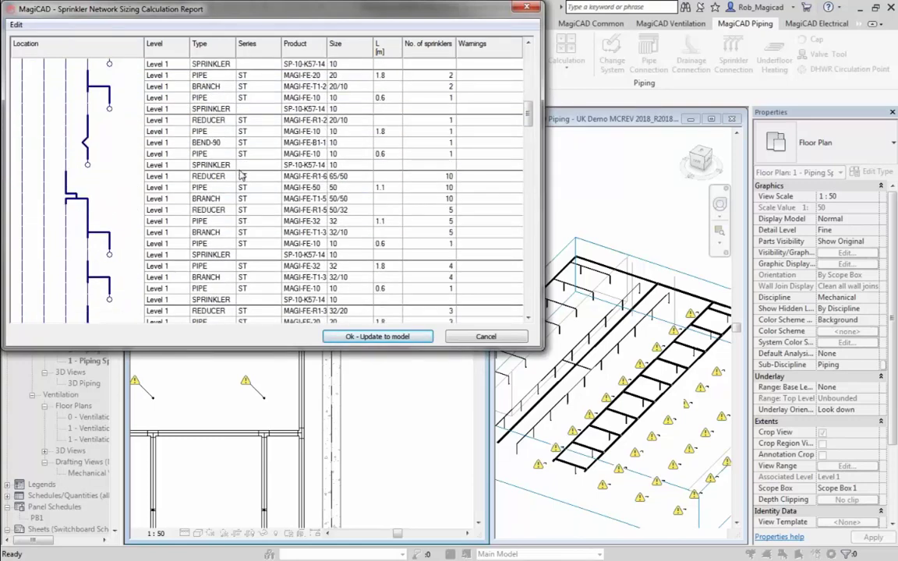
{"action": "scroll", "coordinate": [234, 168], "scroll_direction": "down", "scroll_amount": 5}
{"action": "left_click", "coordinate": [428, 98]}
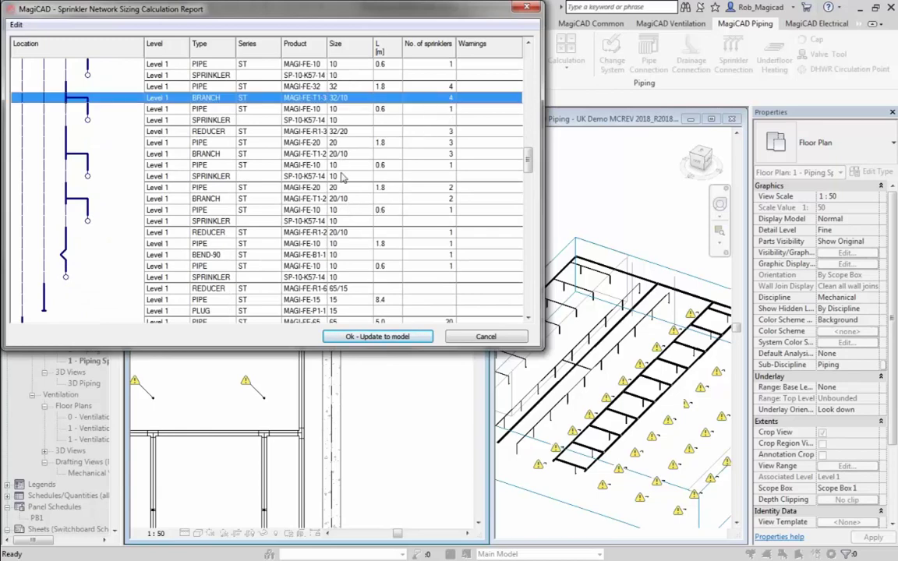
{"action": "scroll", "coordinate": [343, 178], "scroll_direction": "up", "scroll_amount": 12}
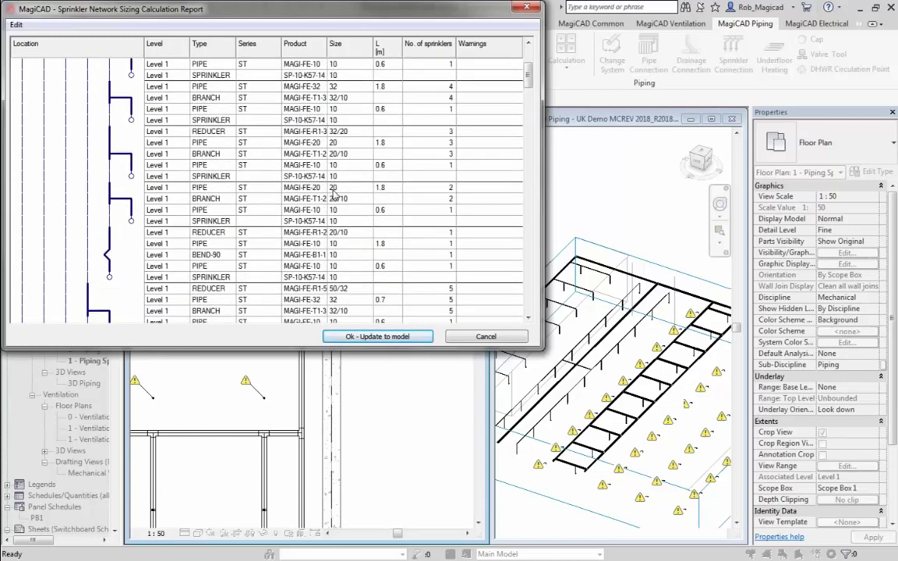
{"action": "scroll", "coordinate": [333, 194], "scroll_direction": "up", "scroll_amount": 4}
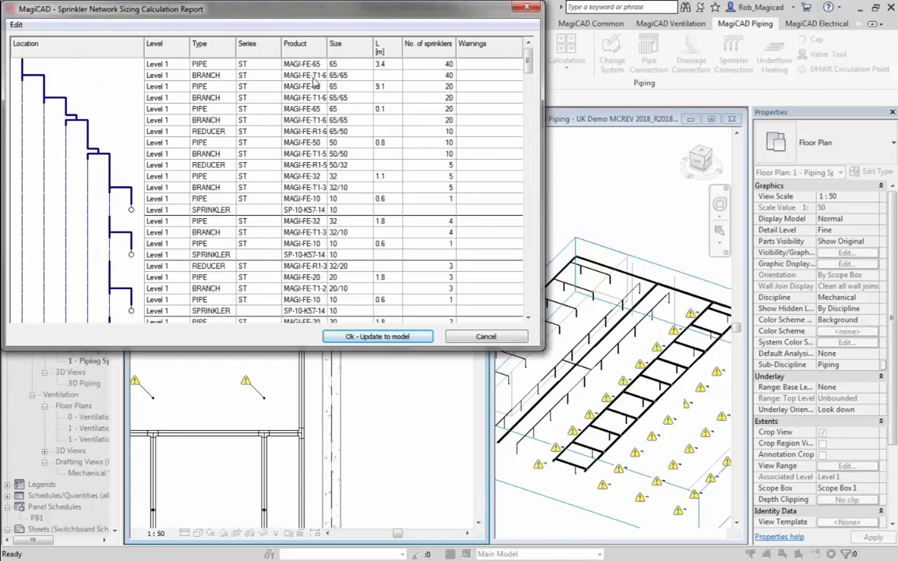
{"action": "scroll", "coordinate": [283, 156], "scroll_direction": "down", "scroll_amount": 8}
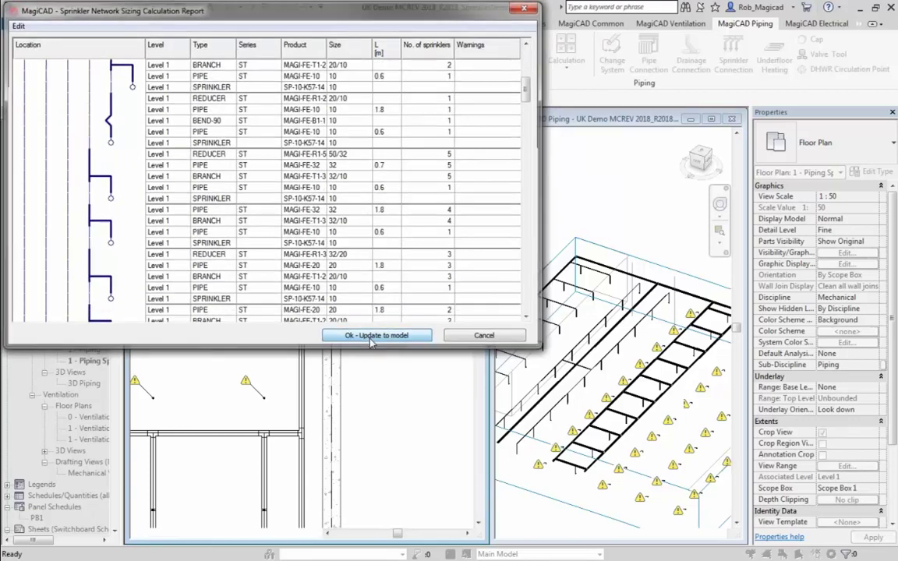
{"action": "left_click", "coordinate": [331, 336]}
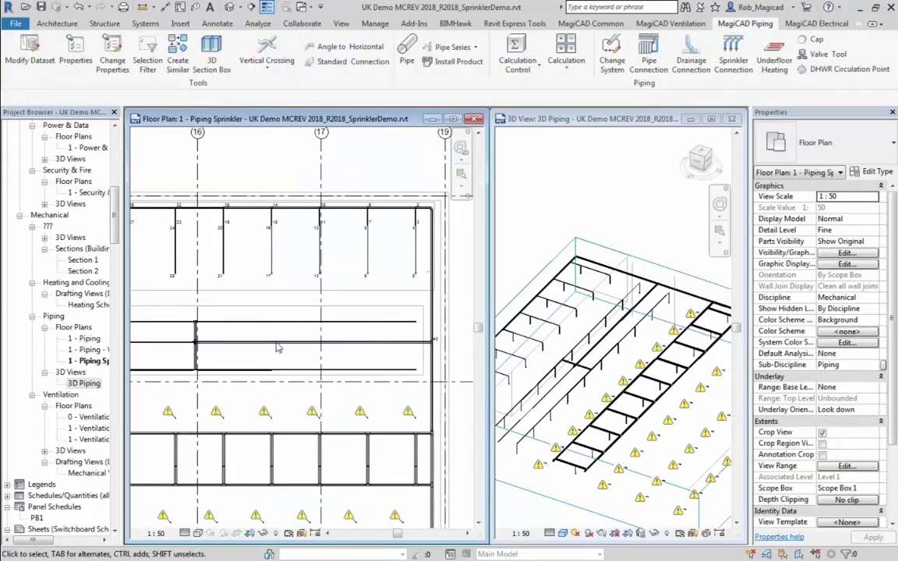
Examine the sized pipes in the floor plan around the central cross-connection, the numbered uppermost drops and the parallel branch pipes.
{"action": "scroll", "coordinate": [184, 351], "scroll_direction": "up", "scroll_amount": 5}
{"action": "scroll", "coordinate": [185, 352], "scroll_direction": "down", "scroll_amount": 5}
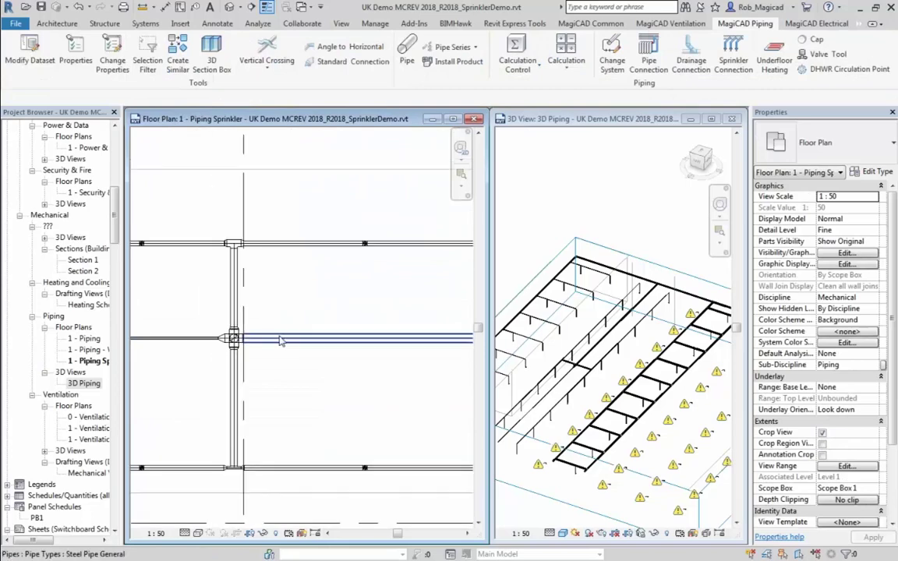
{"action": "scroll", "coordinate": [357, 259], "scroll_direction": "up", "scroll_amount": 4}
{"action": "scroll", "coordinate": [356, 258], "scroll_direction": "up", "scroll_amount": 2}
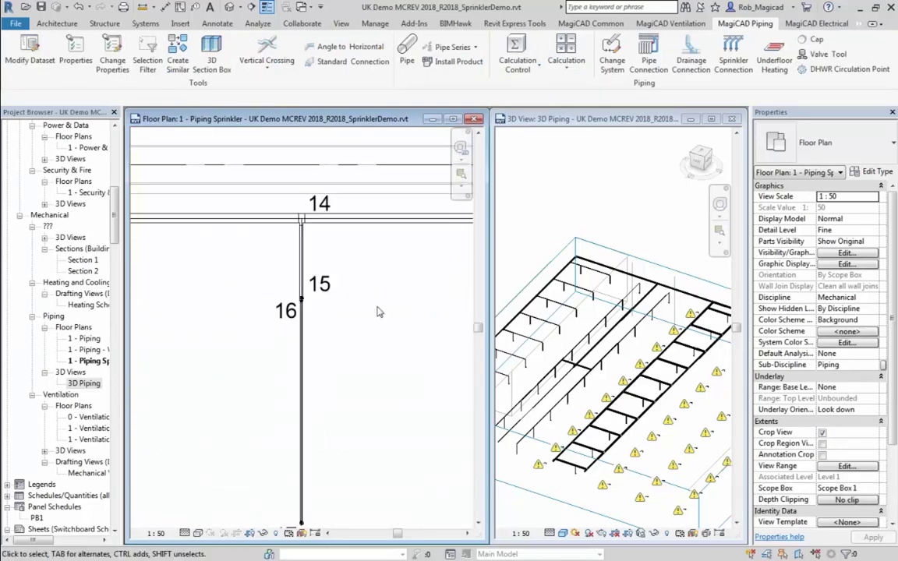
{"action": "scroll", "coordinate": [379, 311], "scroll_direction": "down", "scroll_amount": 2}
{"action": "middle_click_drag", "start_coordinate": [402, 314], "coordinate": [117, 277]}
{"action": "middle_click_drag", "start_coordinate": [380, 344], "coordinate": [185, 320]}
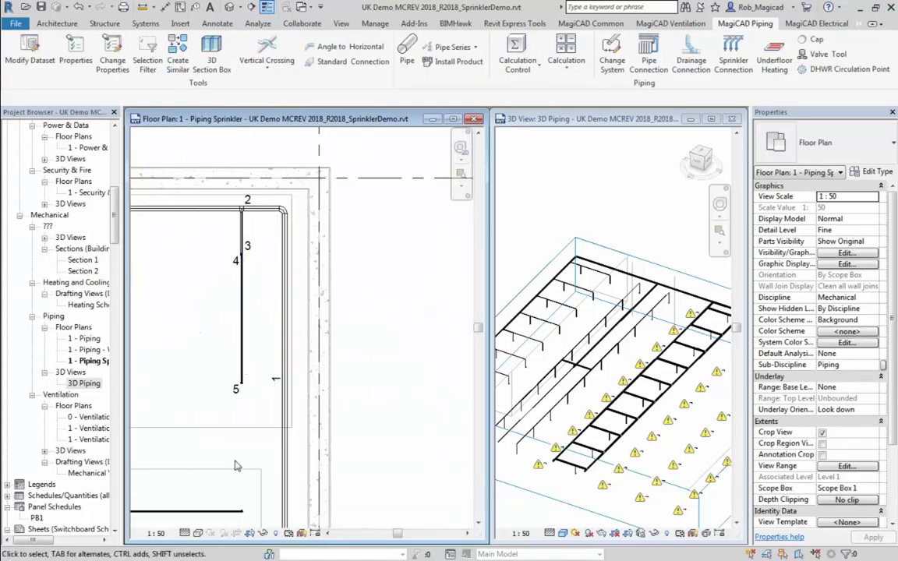
{"action": "middle_click_drag", "start_coordinate": [213, 419], "coordinate": [258, 299]}
{"action": "scroll", "coordinate": [301, 275], "scroll_direction": "down", "scroll_amount": 1}
{"action": "scroll", "coordinate": [296, 367], "scroll_direction": "down", "scroll_amount": 1}
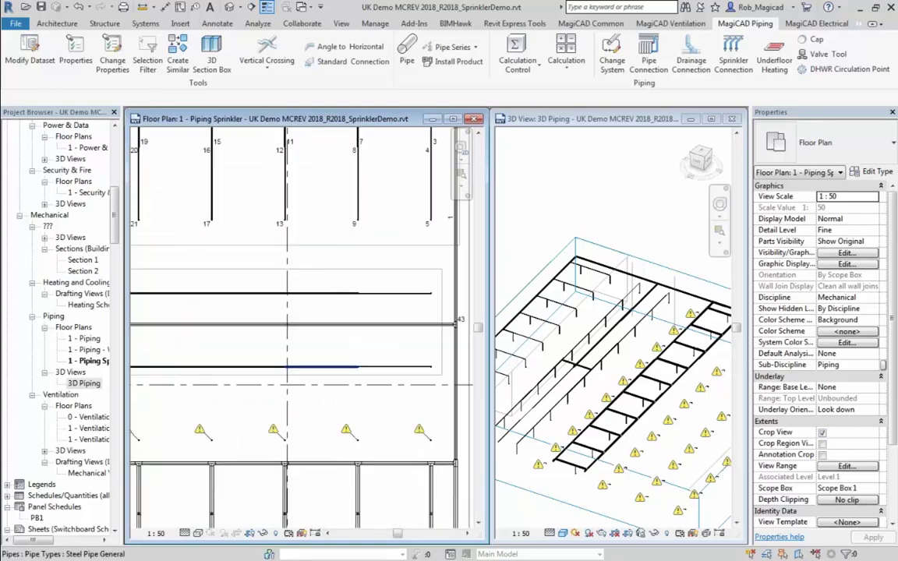
{"action": "middle_click_drag", "start_coordinate": [294, 359], "coordinate": [260, 368]}
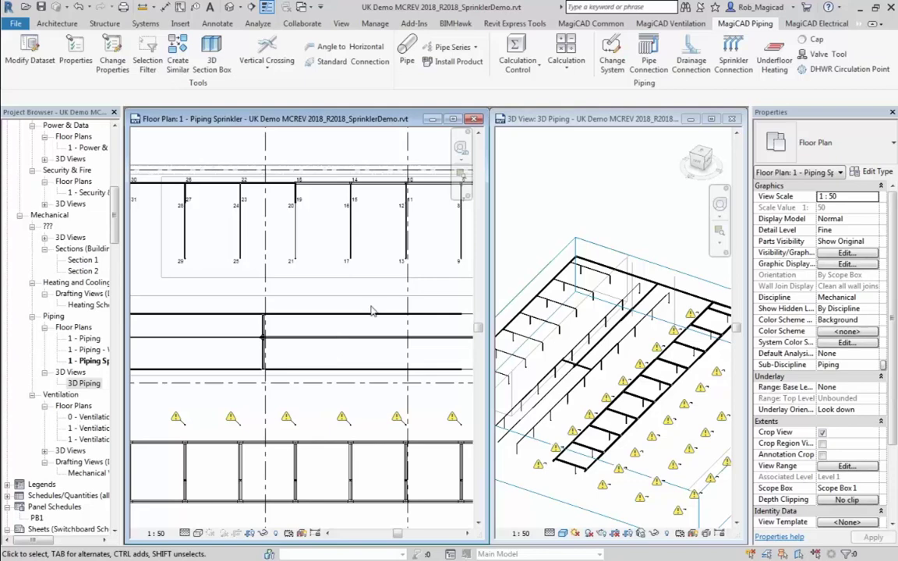
Review the available sprinkler calculation standards in the MagiCAD project settings, keeping BS 9251:2014, and close the settings.
{"action": "left_click", "coordinate": [573, 212]}
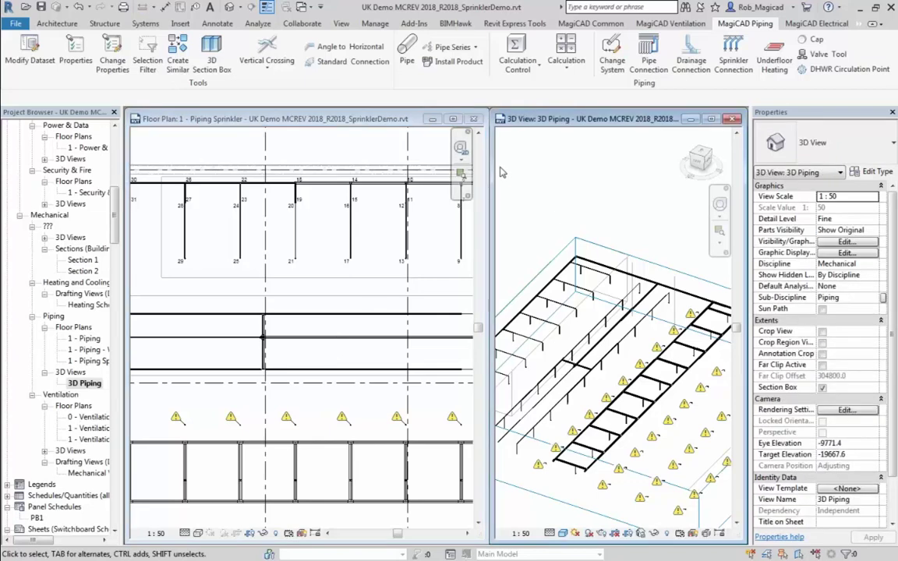
{"action": "left_click", "coordinate": [564, 24]}
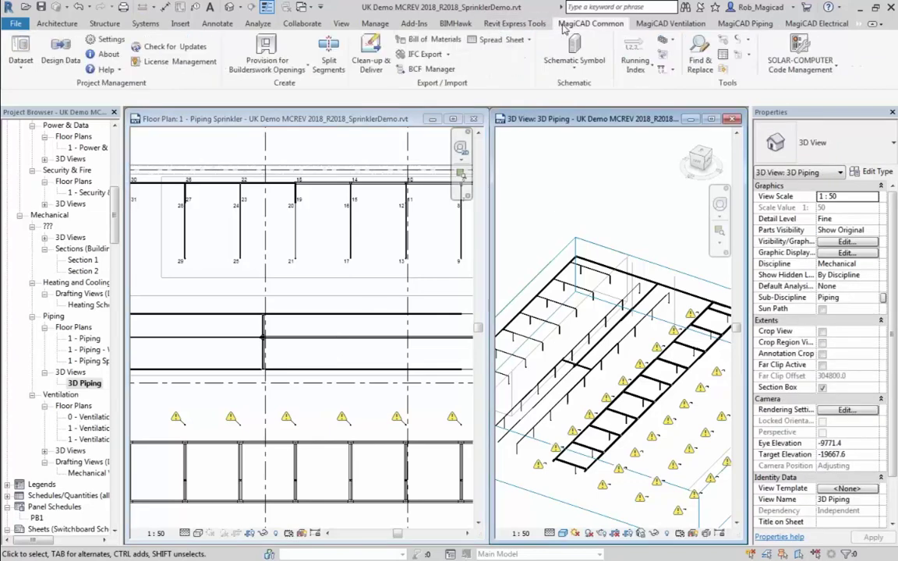
{"action": "left_click", "coordinate": [106, 39]}
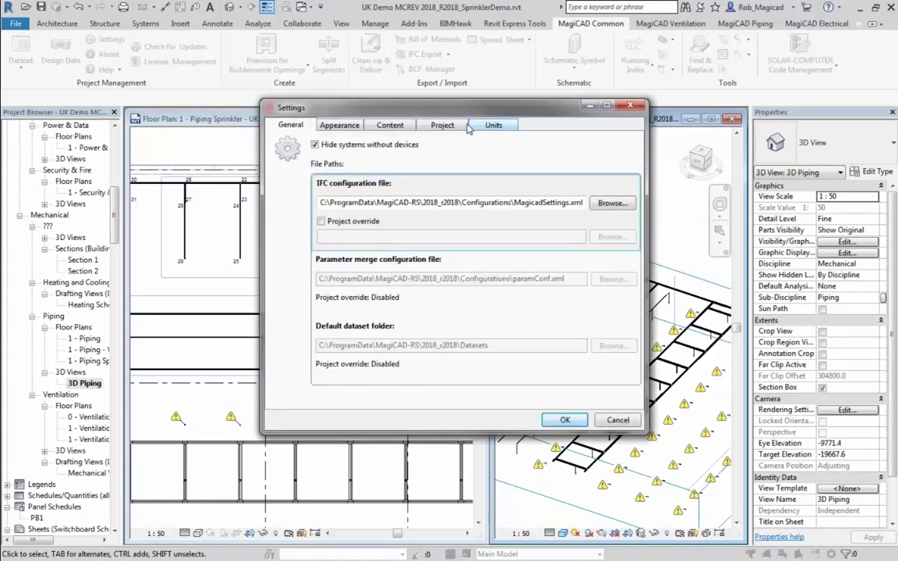
{"action": "left_click", "coordinate": [441, 125]}
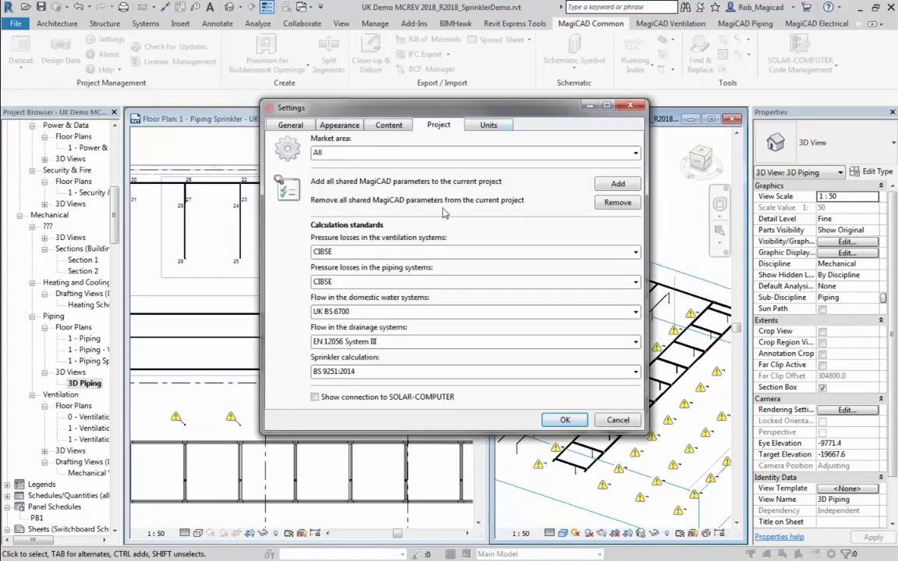
{"action": "left_click", "coordinate": [470, 376]}
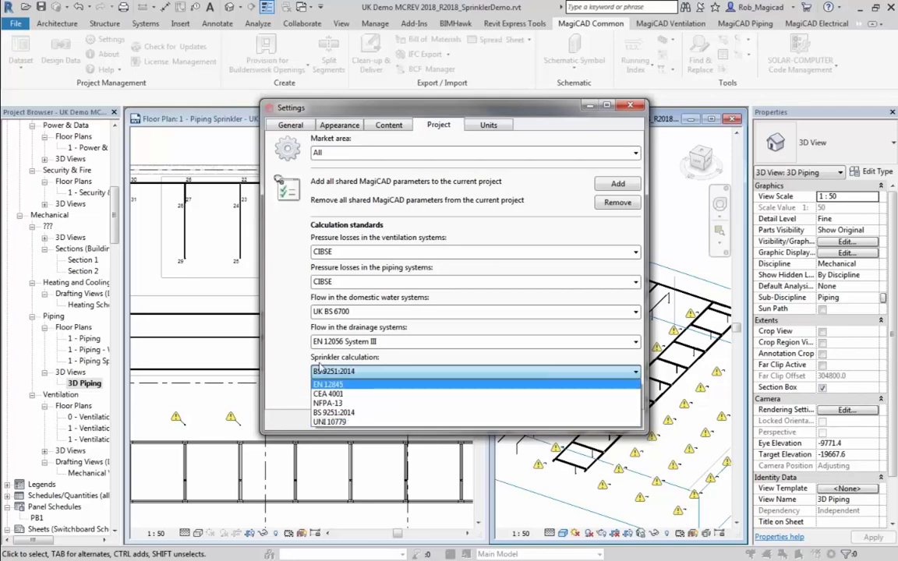
{"action": "left_click", "coordinate": [282, 333]}
{"action": "left_click", "coordinate": [561, 421]}
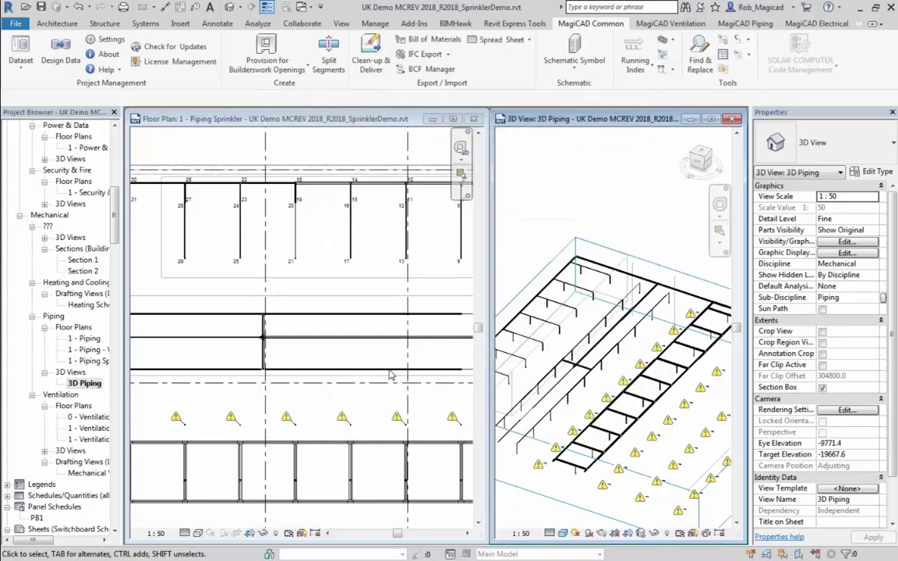
Start the sprinkler calculation on the main pipe just below the ladder-shaped branch pipes in the floor plan.
{"action": "left_click", "coordinate": [373, 349]}
{"action": "scroll", "coordinate": [372, 348], "scroll_direction": "down", "scroll_amount": 5}
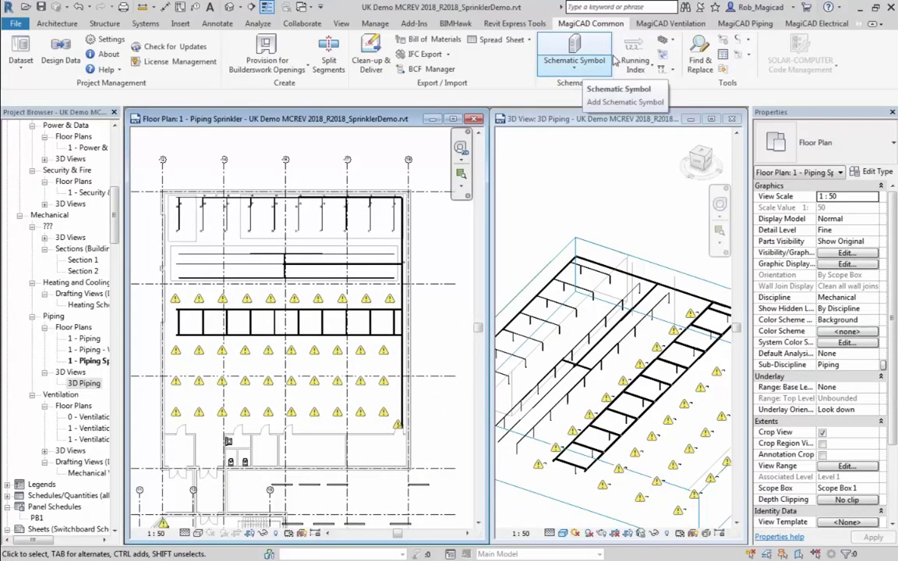
{"action": "left_click", "coordinate": [737, 24]}
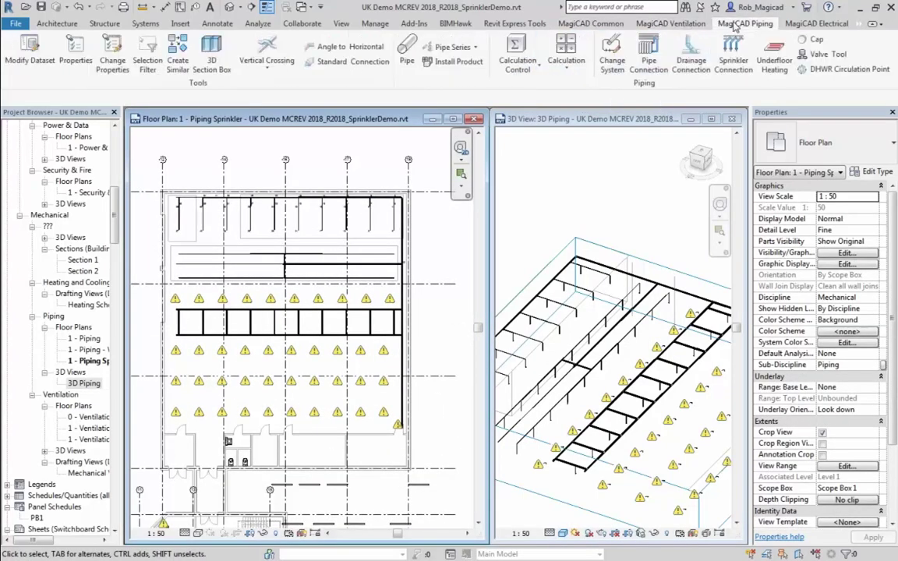
{"action": "left_click", "coordinate": [566, 56]}
{"action": "left_click", "coordinate": [590, 248]}
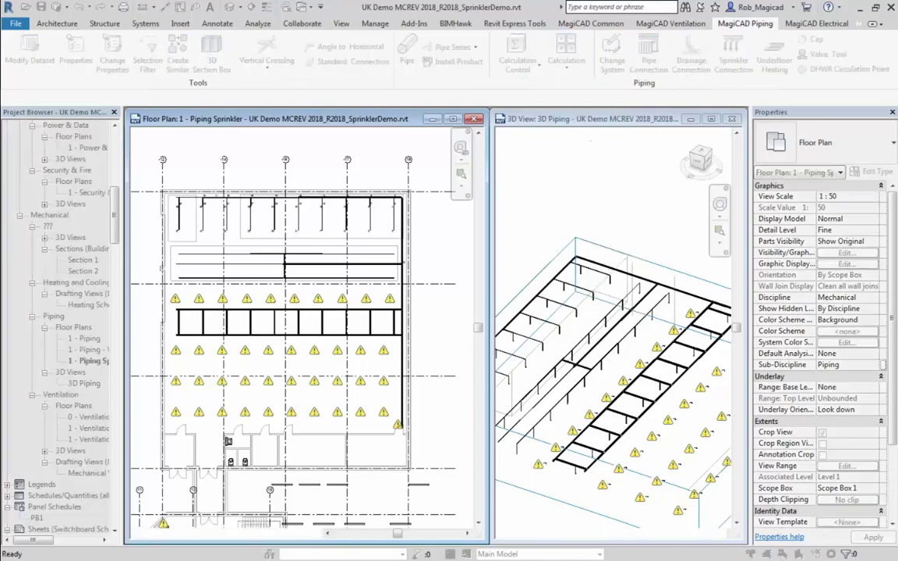
{"action": "left_click", "coordinate": [405, 357]}
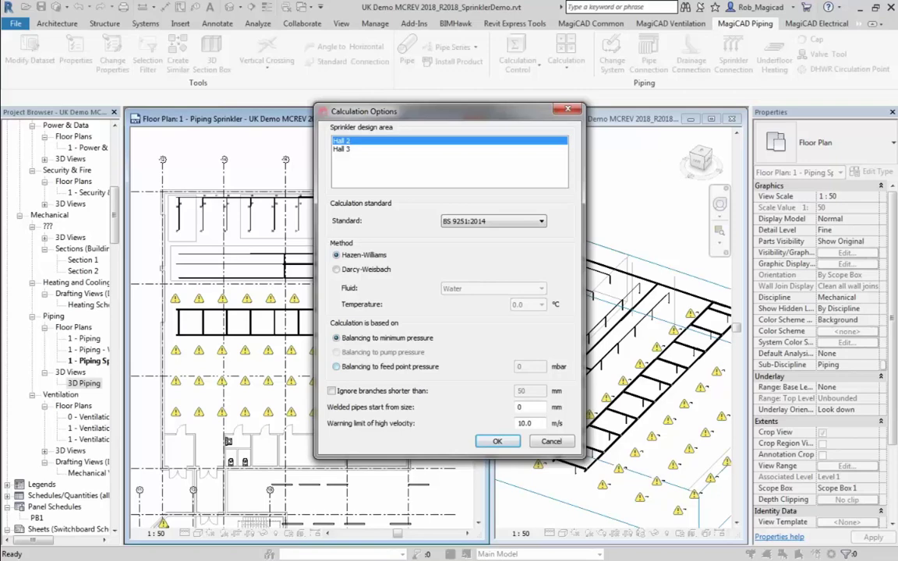
Choose sprinkler design area Hall 3 and check the calculation standards on offer, keeping BS 9251:2014.
{"action": "left_click", "coordinate": [351, 149]}
{"action": "left_click", "coordinate": [337, 141]}
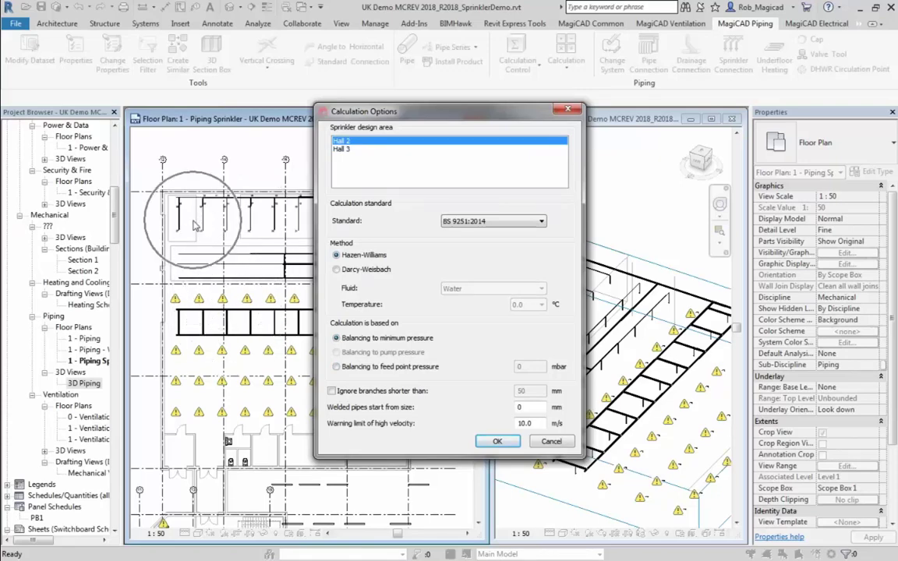
{"action": "left_click", "coordinate": [343, 149]}
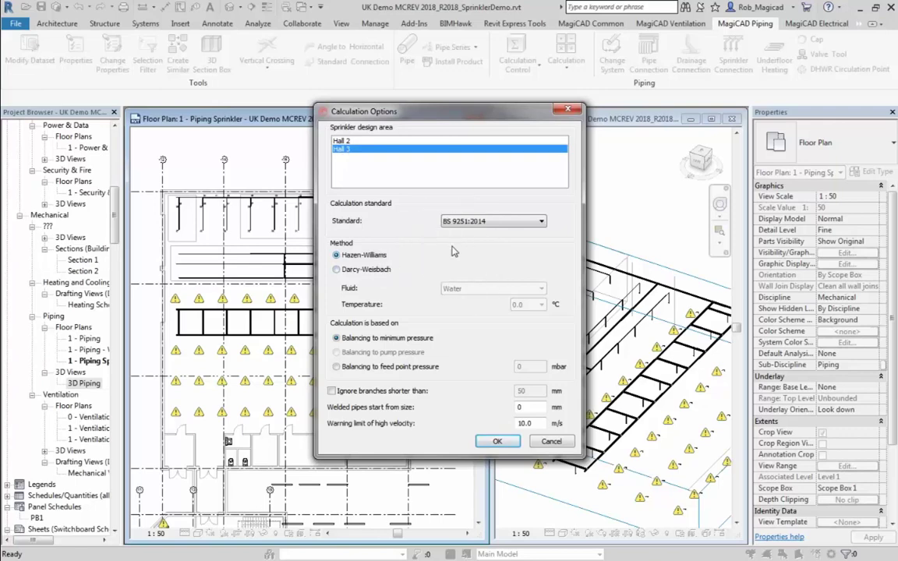
{"action": "left_click", "coordinate": [489, 222]}
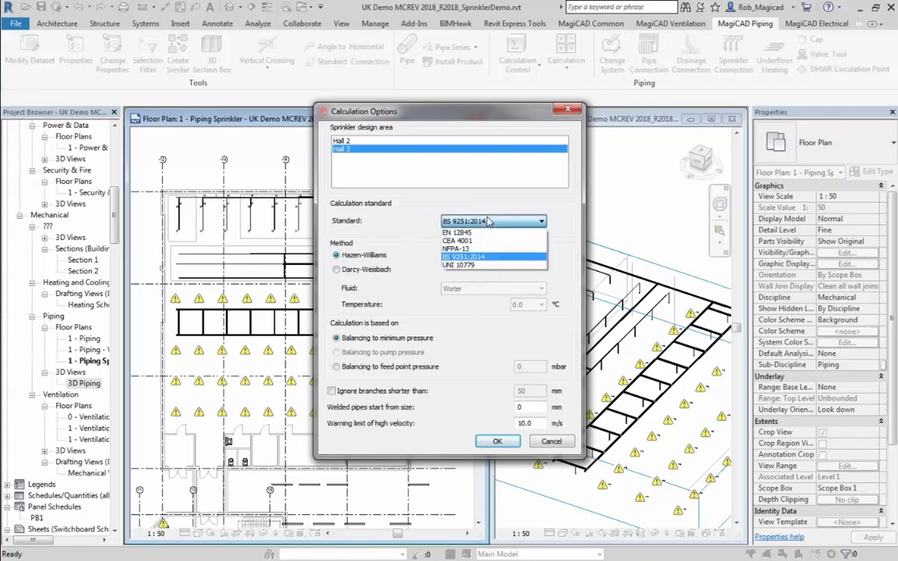
{"action": "left_click", "coordinate": [488, 222]}
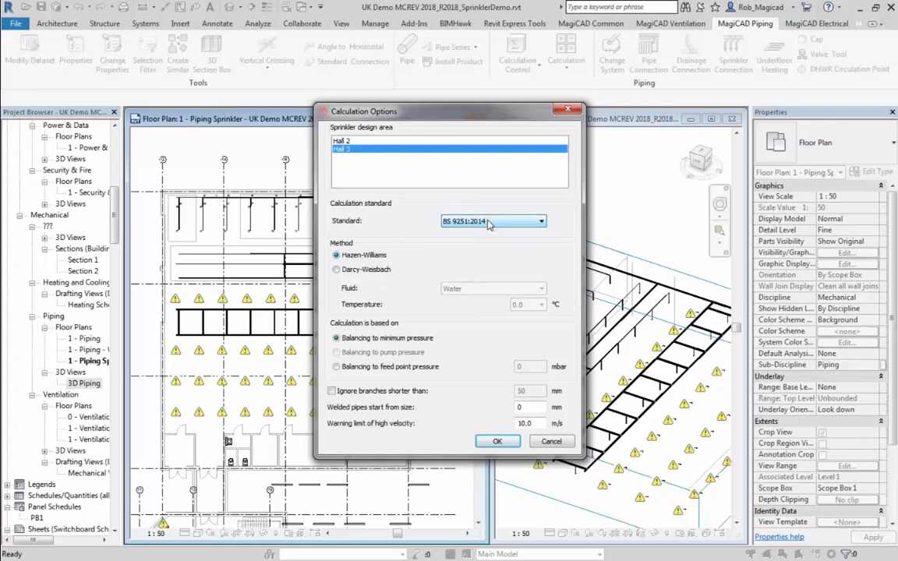
Inspect the fluid and temperature options of the Darcy-Weisbach method and return to Hazen-Williams.
{"action": "left_click", "coordinate": [352, 258]}
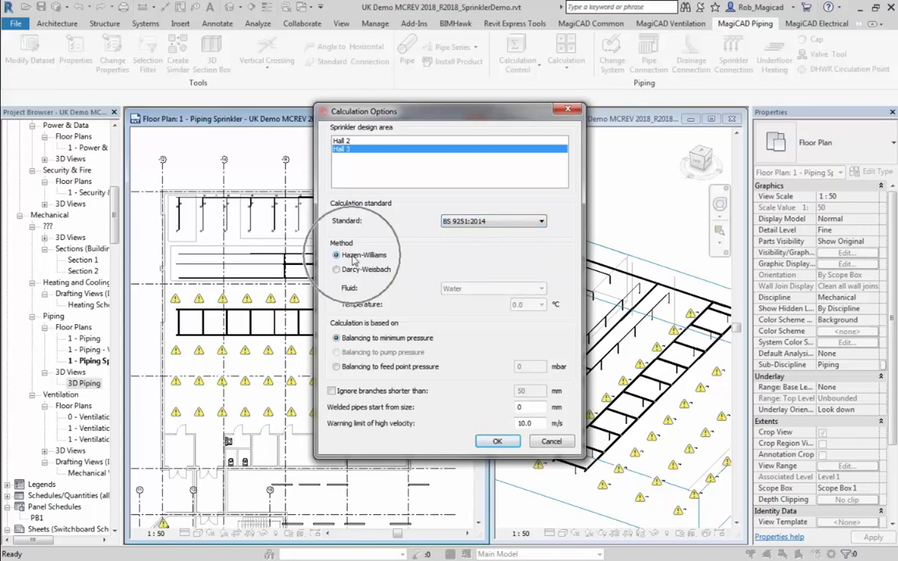
{"action": "left_click", "coordinate": [338, 269]}
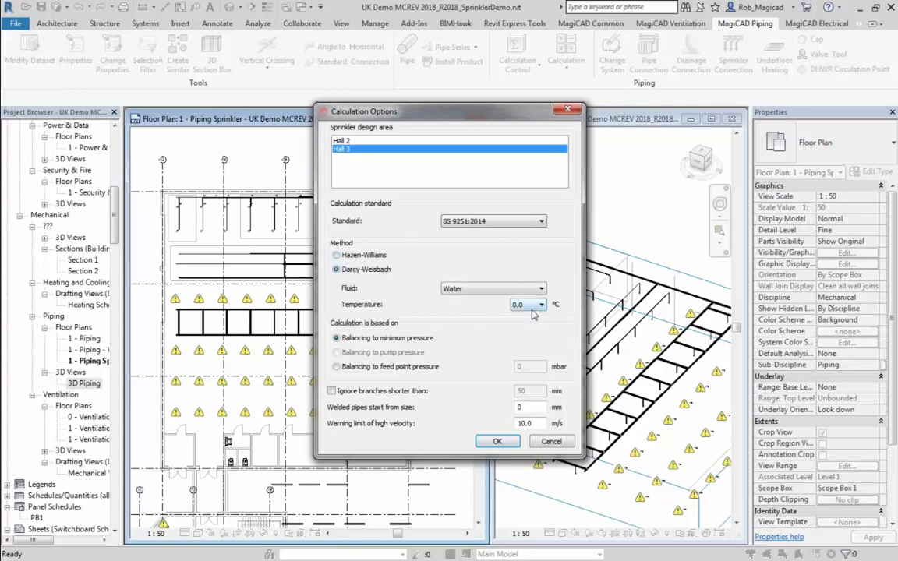
{"action": "left_click", "coordinate": [336, 255]}
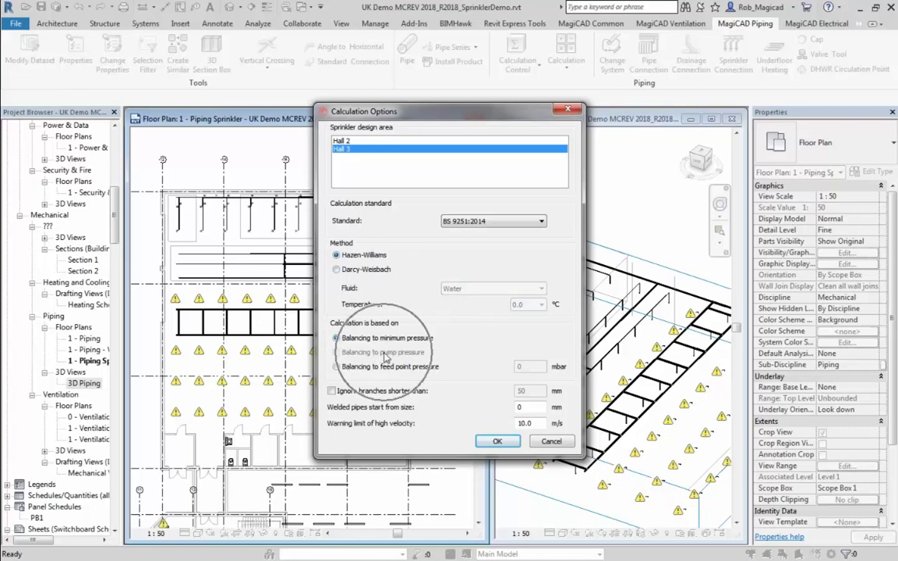
Try balancing to feed point pressure and ignoring branches shorter than 50 mm, restoring minimum pressure balancing and switching the branch filter off.
{"action": "left_click", "coordinate": [386, 366]}
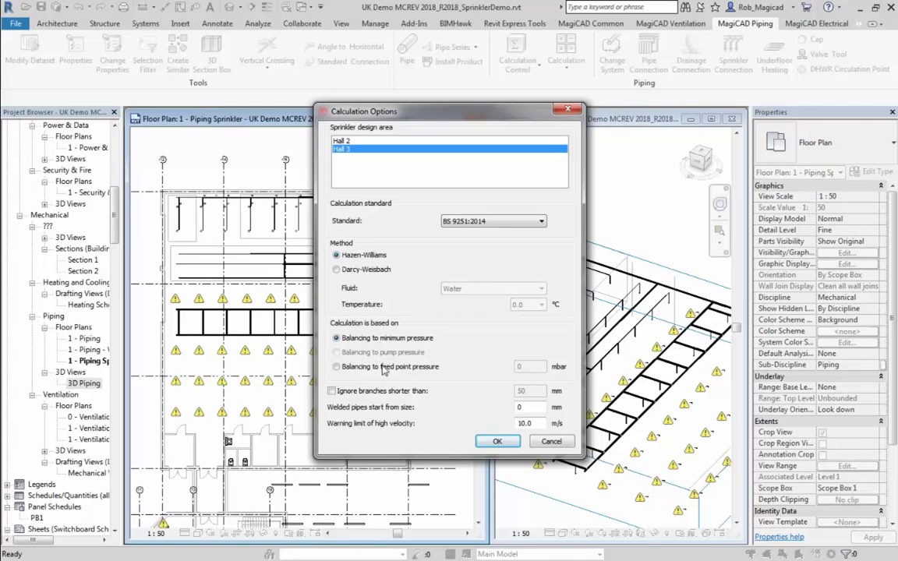
{"action": "double_click", "coordinate": [543, 366]}
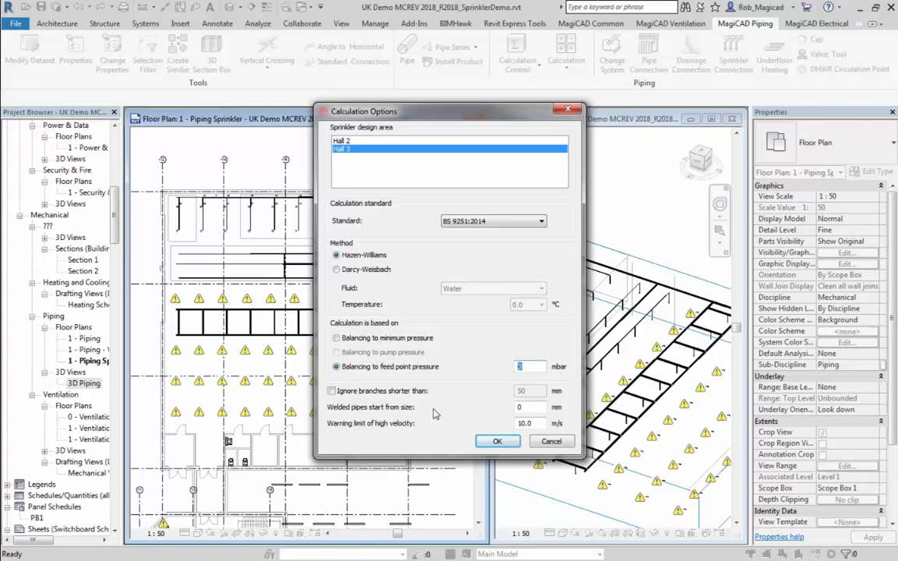
{"action": "left_click", "coordinate": [364, 339]}
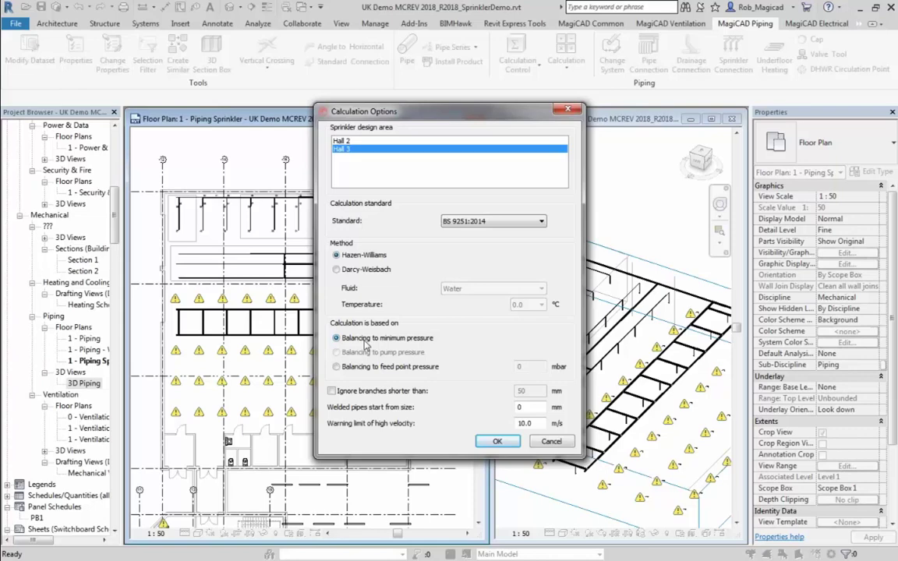
{"action": "left_click", "coordinate": [332, 391]}
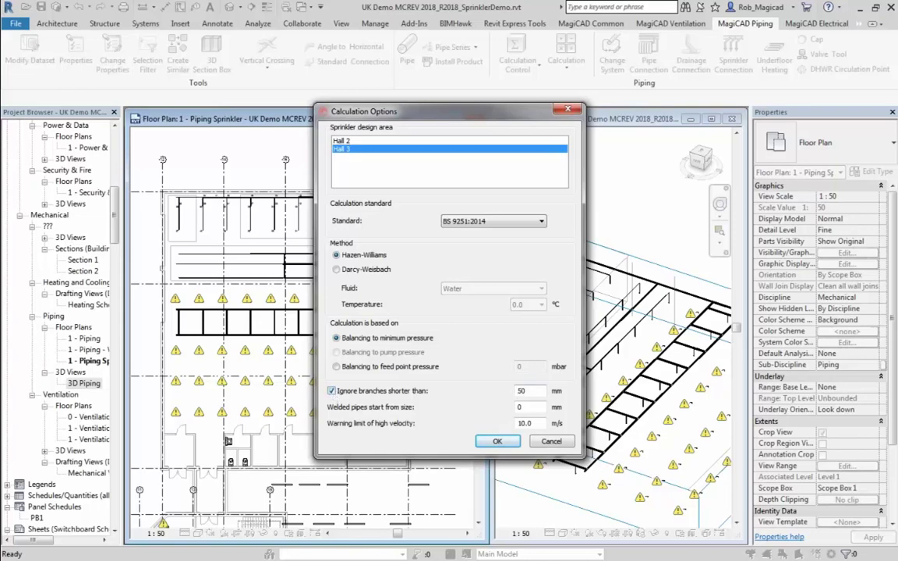
{"action": "left_click", "coordinate": [332, 391]}
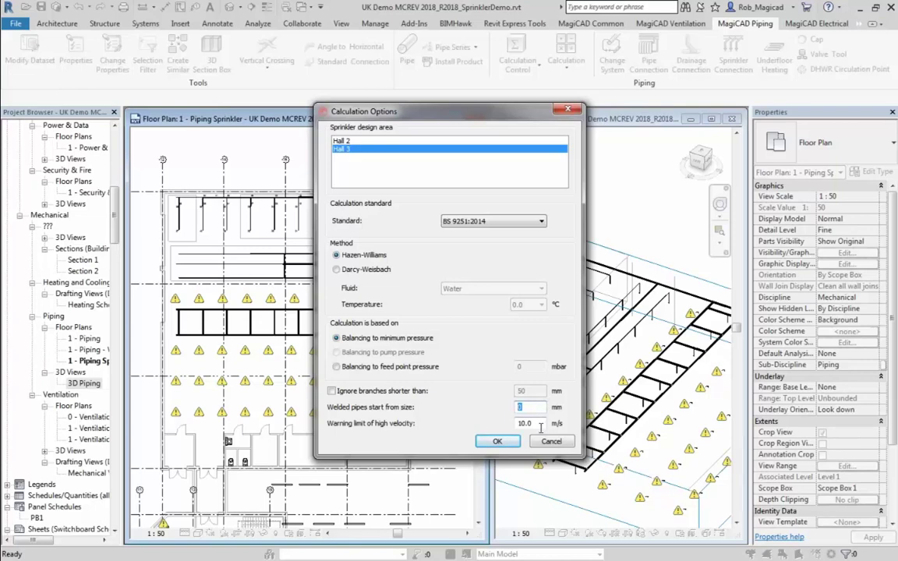
Run the sprinkler calculation with the chosen options and check the hazard class, hydraulic model and standard in the general results.
{"action": "key", "text": "Tab"}
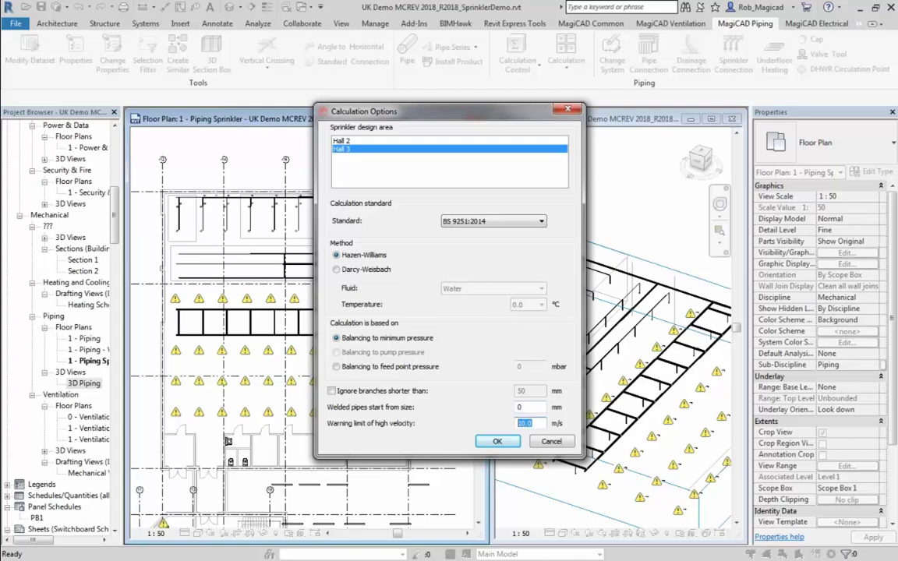
{"action": "left_click", "coordinate": [497, 442]}
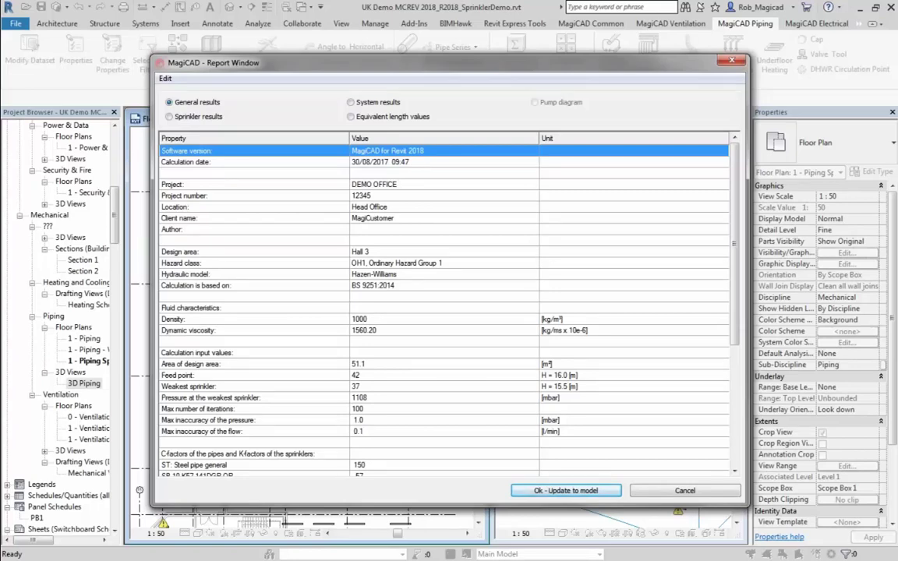
{"action": "left_click", "coordinate": [488, 265]}
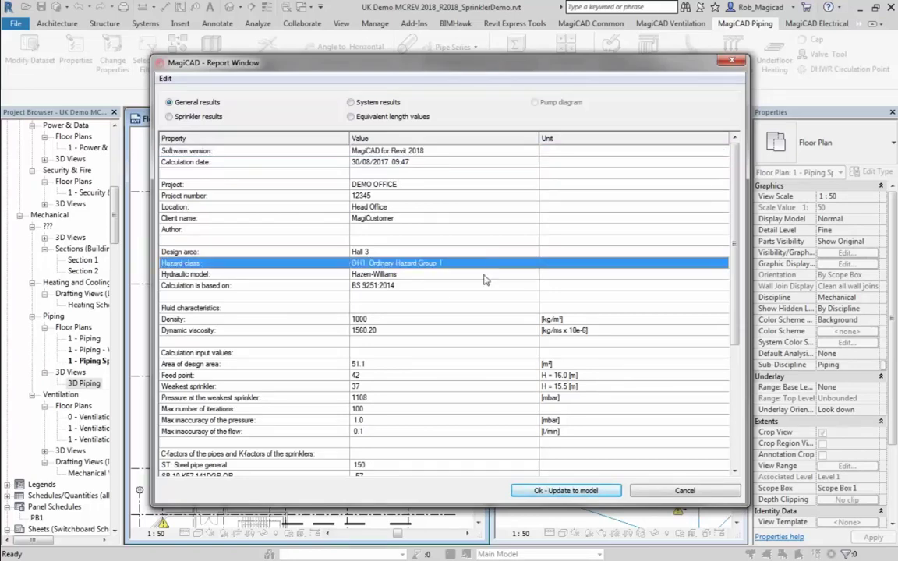
{"action": "left_click", "coordinate": [484, 275]}
{"action": "left_click", "coordinate": [479, 286]}
Review the calculation input values in the general results, from design area, feed point and weakest sprinkler to the steel pipe C-factor.
{"action": "scroll", "coordinate": [461, 313], "scroll_direction": "down", "scroll_amount": 3}
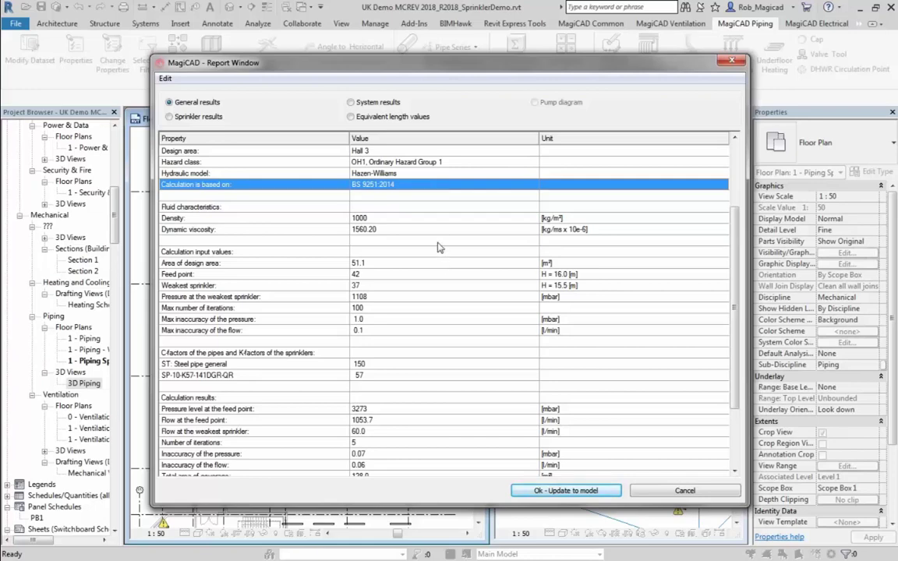
{"action": "scroll", "coordinate": [438, 247], "scroll_direction": "down", "scroll_amount": 2}
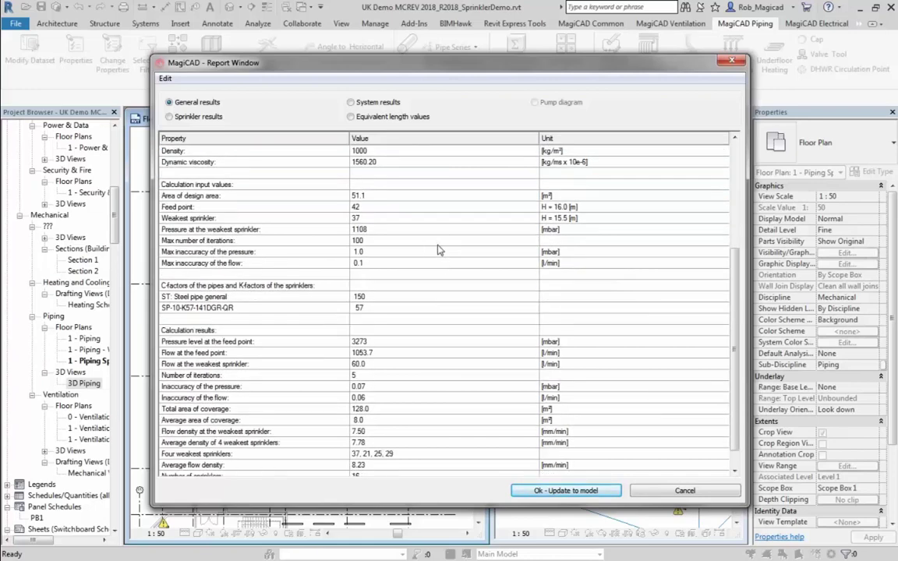
{"action": "left_click", "coordinate": [403, 219]}
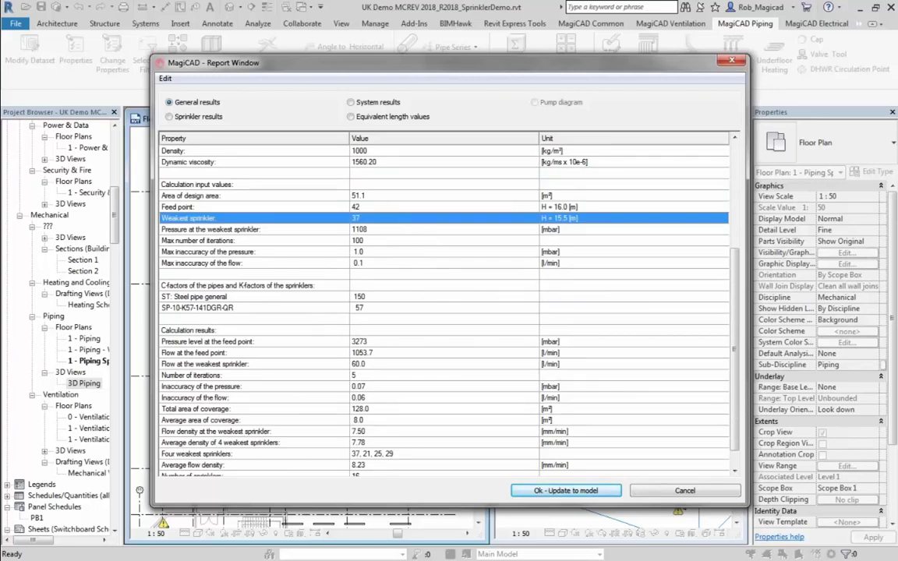
{"action": "left_click_drag", "start_coordinate": [394, 68], "coordinate": [513, 110]}
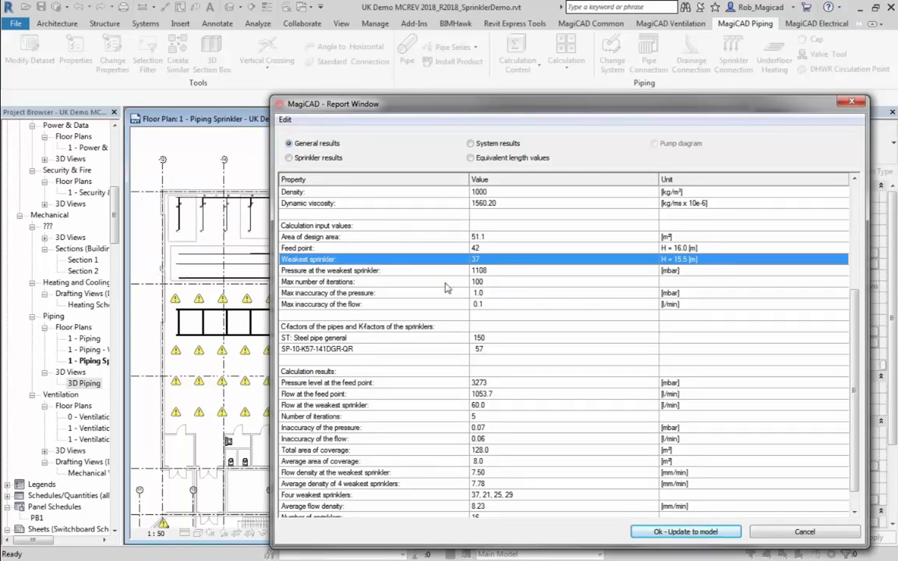
{"action": "left_click", "coordinate": [508, 251]}
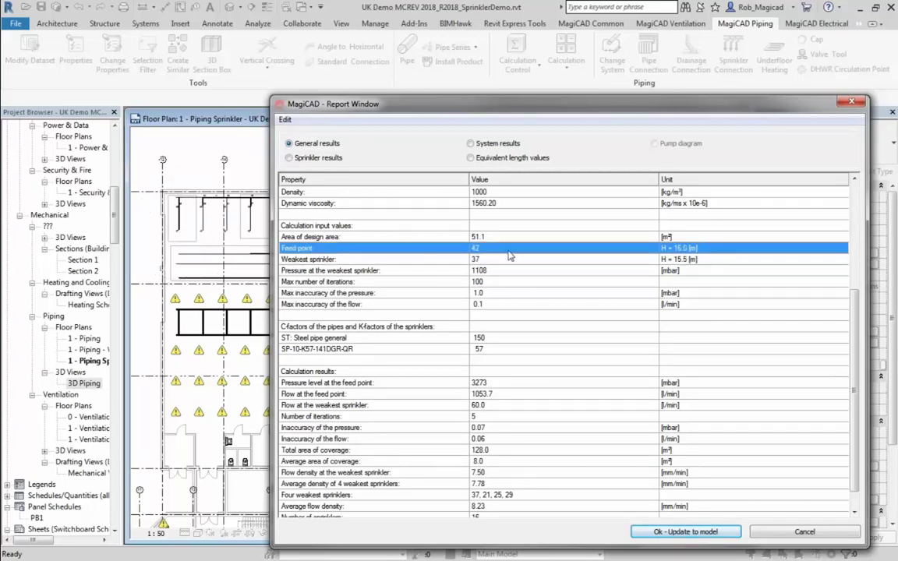
{"action": "key", "text": "Up"}
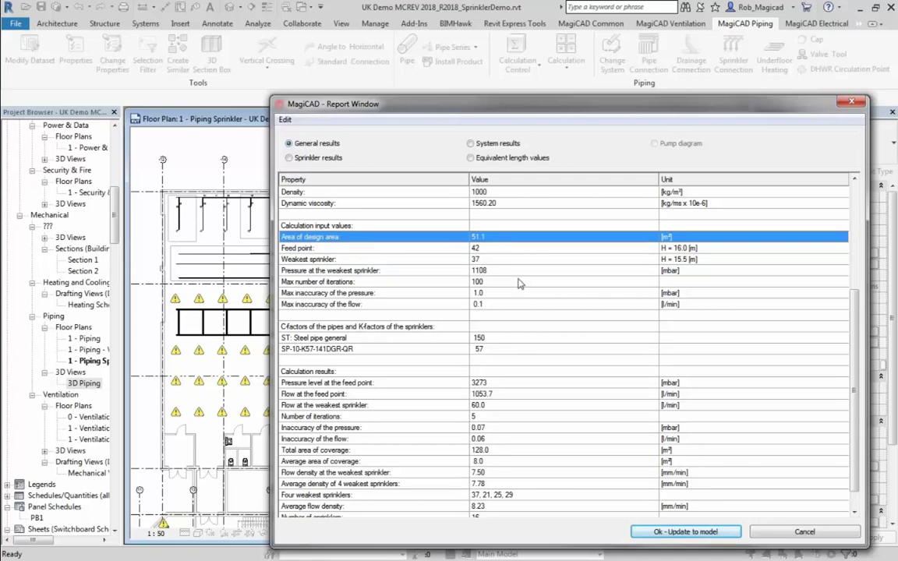
{"action": "key", "text": "Down"}
{"action": "key", "text": "Down"}
{"action": "key", "text": "Down"}
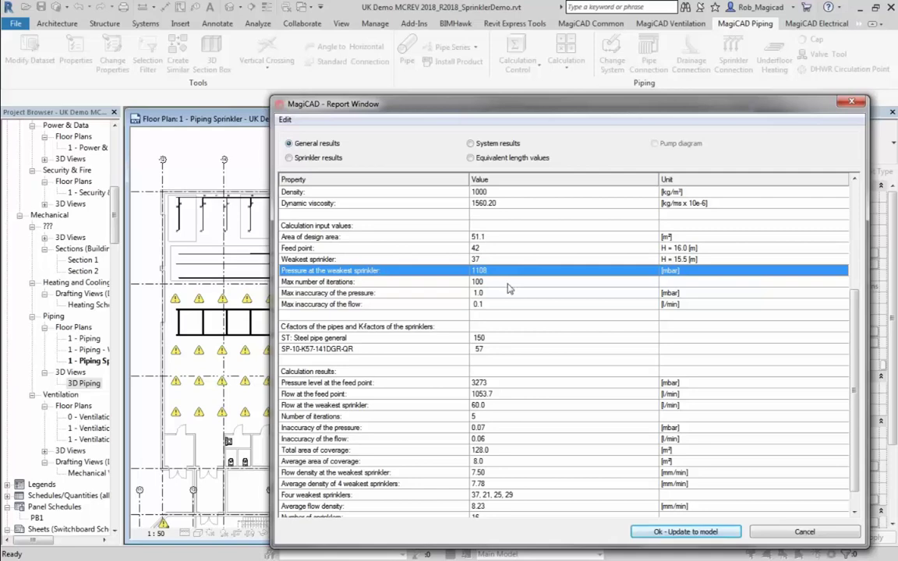
{"action": "left_click", "coordinate": [507, 284]}
{"action": "scroll", "coordinate": [538, 329], "scroll_direction": "down", "scroll_amount": 1}
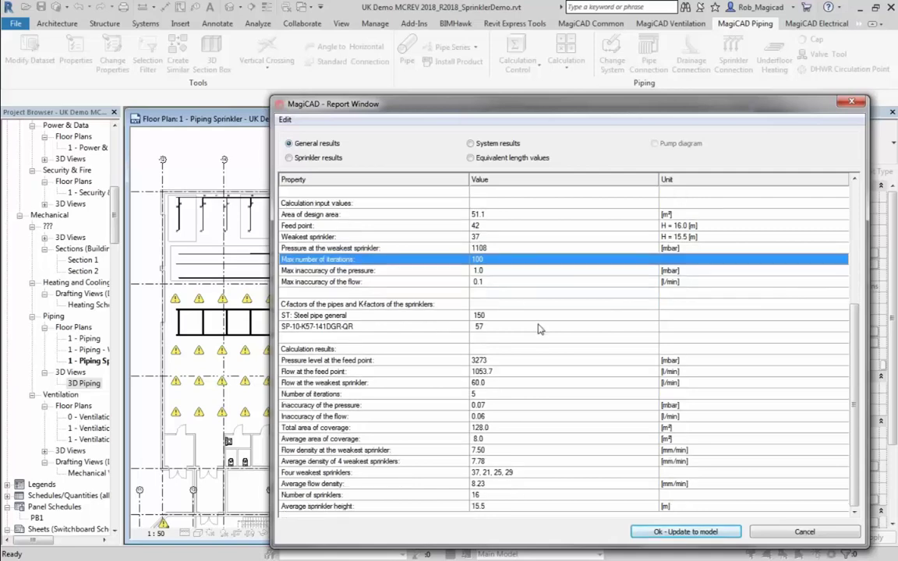
{"action": "left_click", "coordinate": [538, 319]}
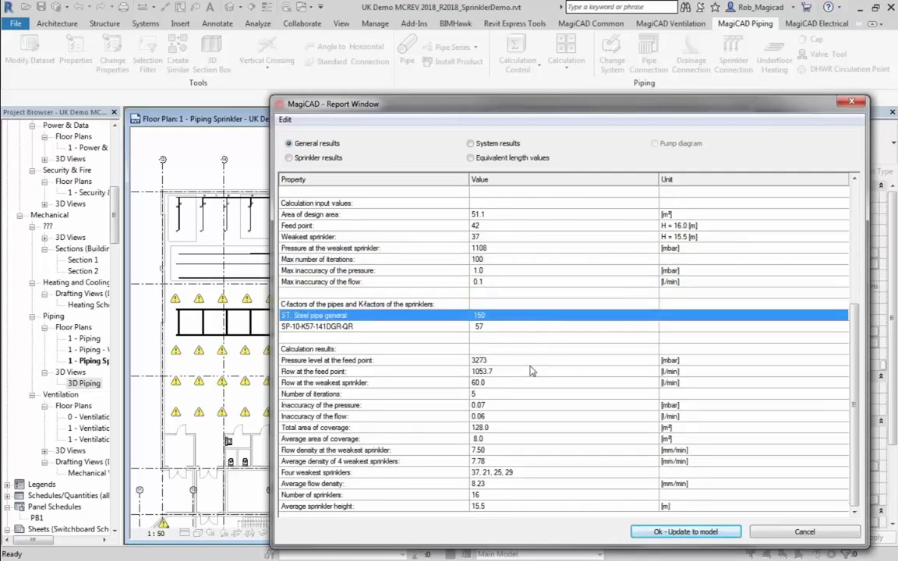
Examine the calculation results for feed point pressure and flow, weakest sprinkler flow, coverage areas and flow density.
{"action": "left_click_drag", "start_coordinate": [478, 100], "coordinate": [411, 41]}
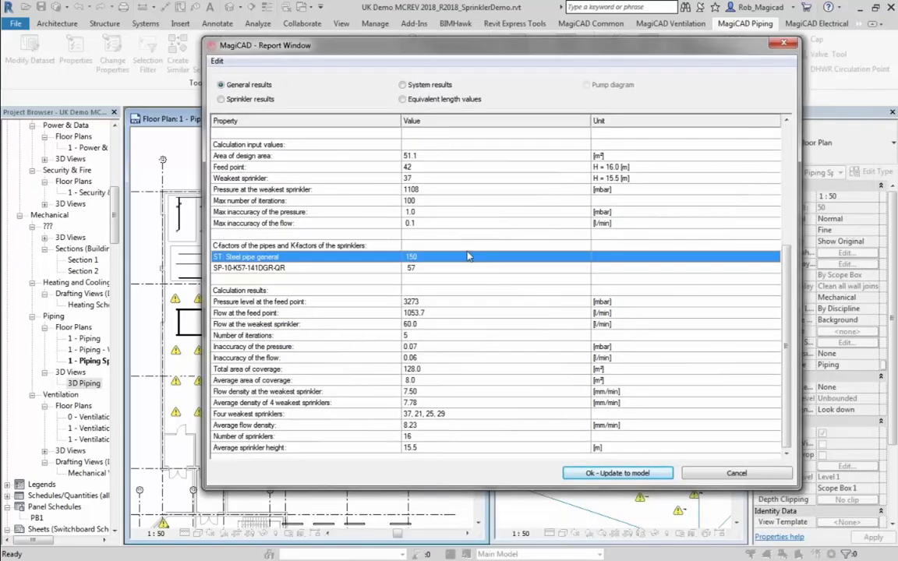
{"action": "left_click", "coordinate": [485, 303]}
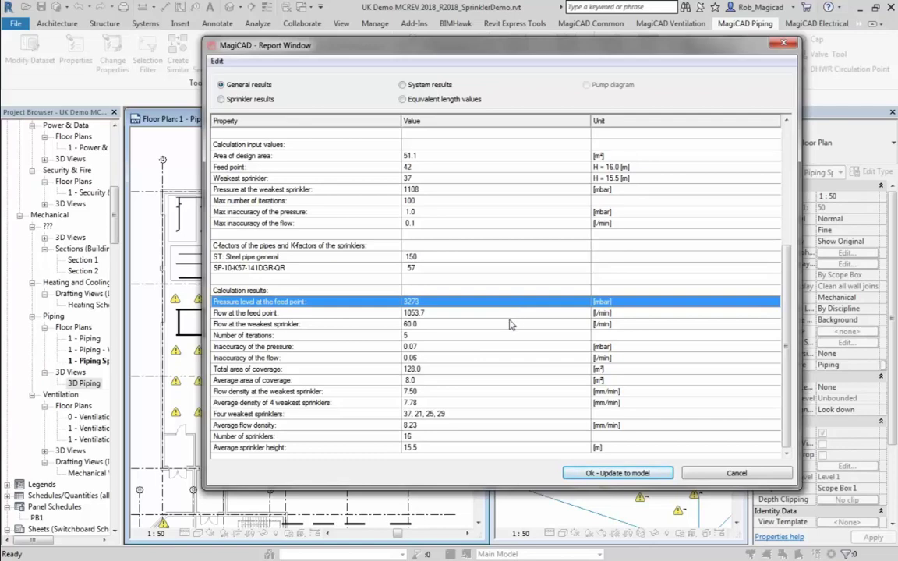
{"action": "left_click", "coordinate": [511, 325]}
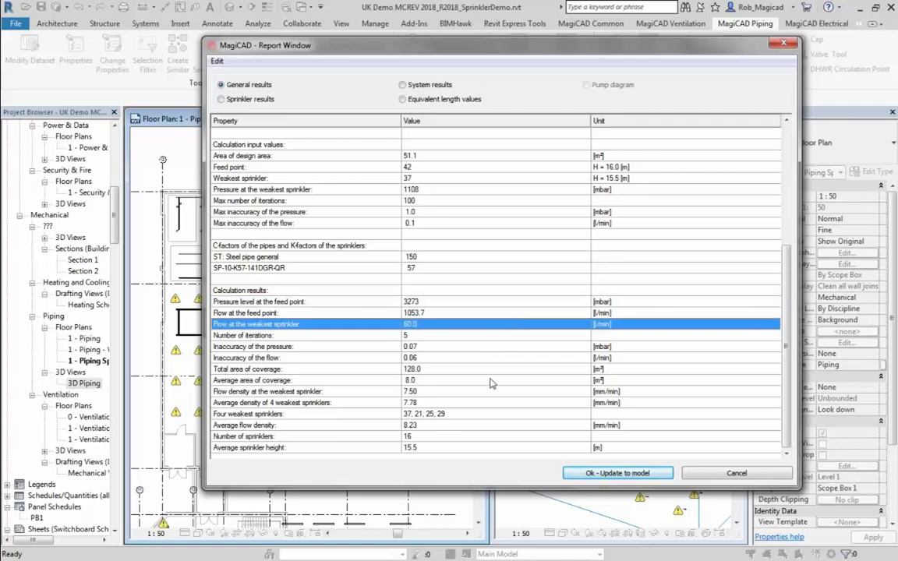
{"action": "left_click", "coordinate": [473, 316]}
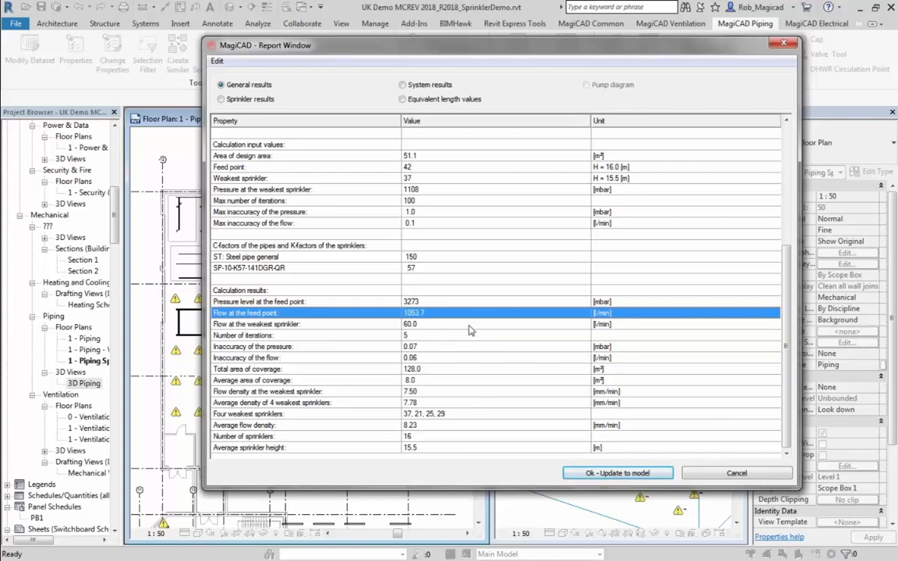
{"action": "left_click", "coordinate": [470, 326]}
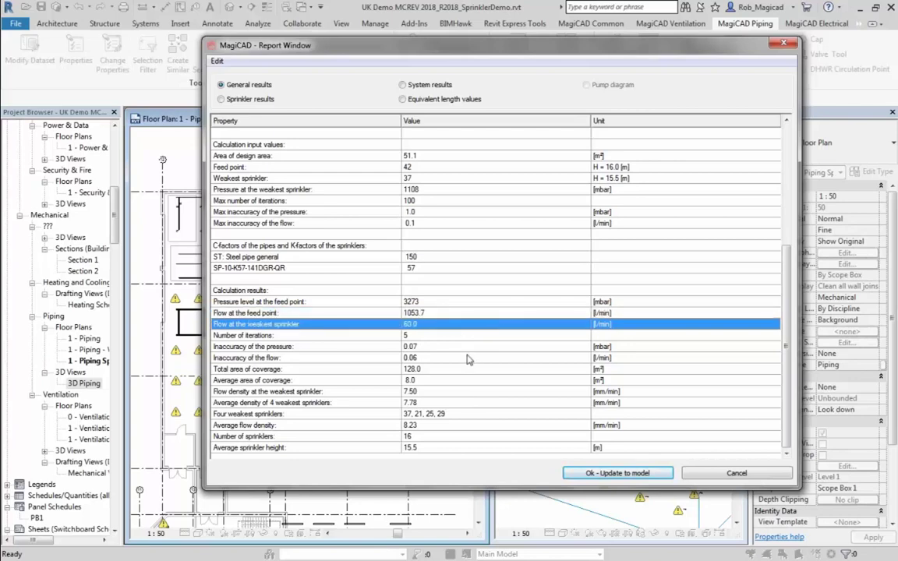
{"action": "left_click", "coordinate": [472, 369]}
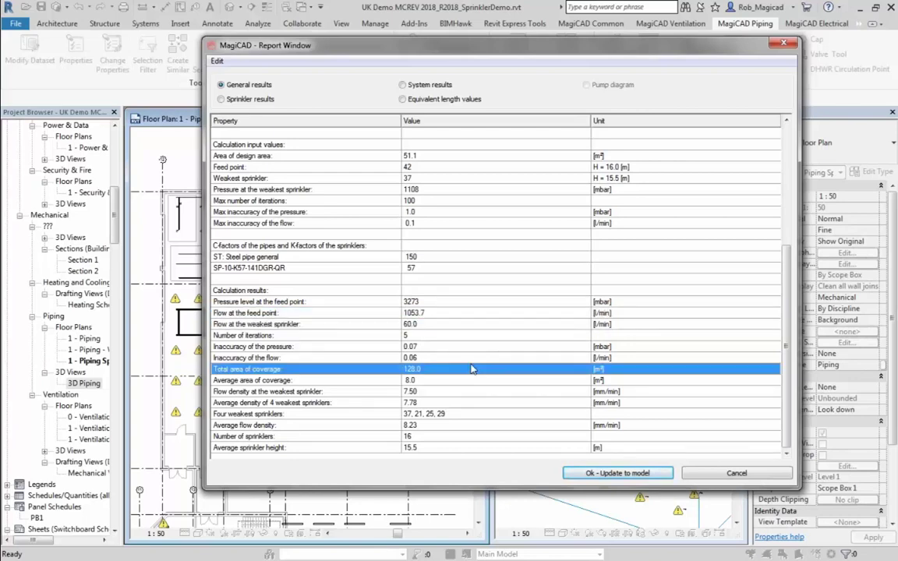
{"action": "left_click", "coordinate": [472, 381]}
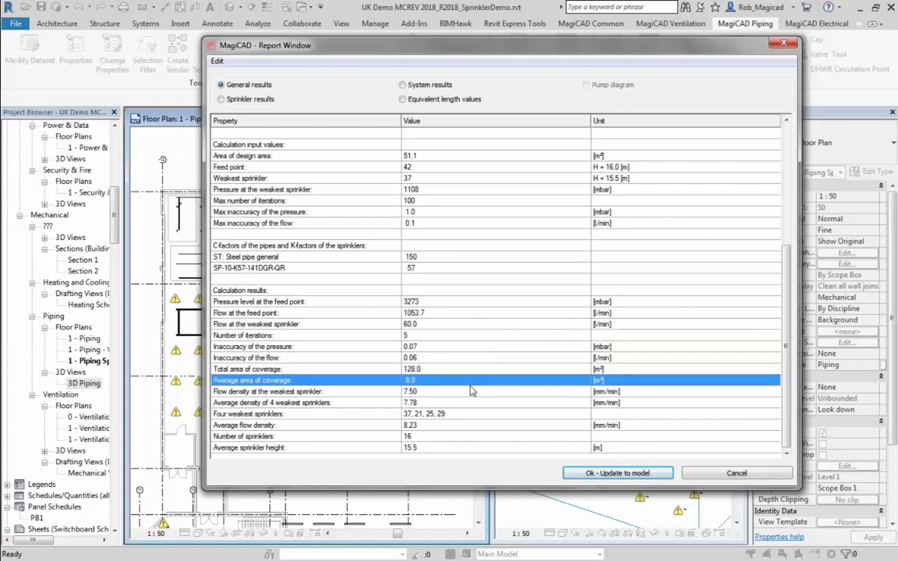
{"action": "left_click", "coordinate": [470, 392]}
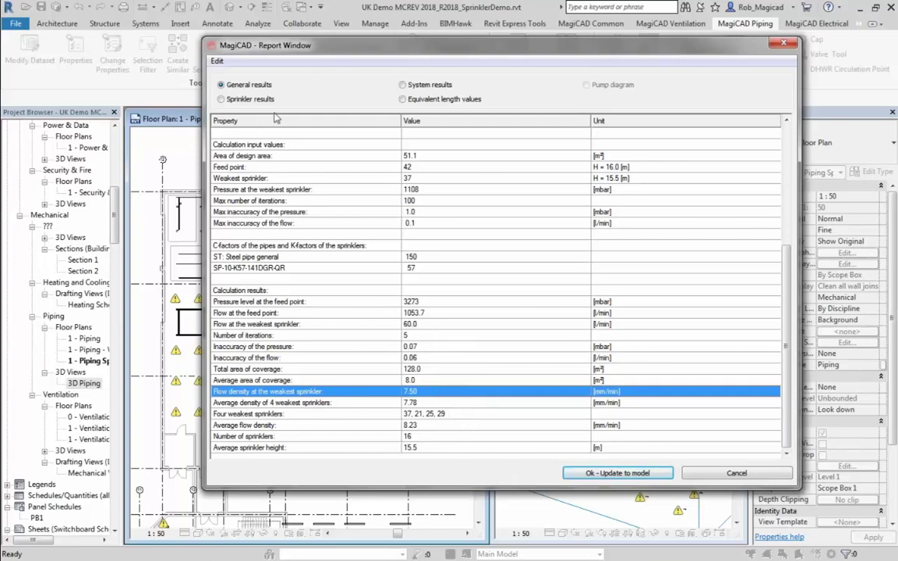
Show the sprinkler results and compare required and actual pressures at the weakest sprinkler, node 37, with the other nodes.
{"action": "left_click", "coordinate": [222, 99]}
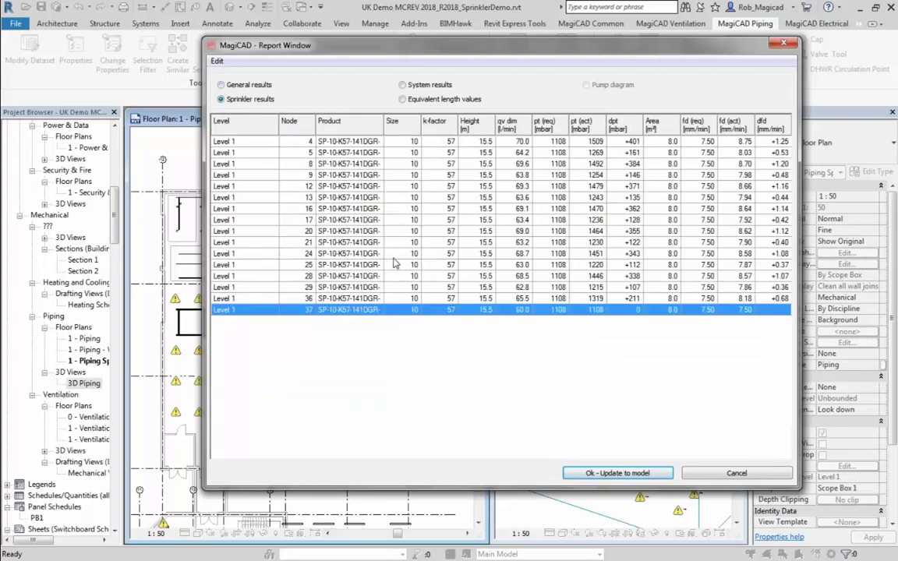
{"action": "left_click_drag", "start_coordinate": [386, 52], "coordinate": [305, 101]}
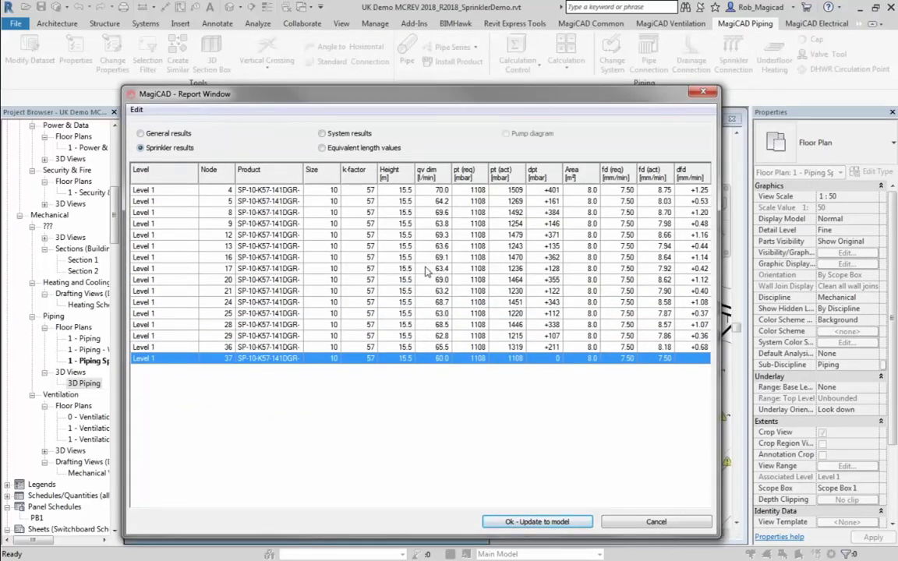
{"action": "left_click", "coordinate": [227, 368]}
{"action": "left_click", "coordinate": [514, 361]}
{"action": "left_click", "coordinate": [506, 361]}
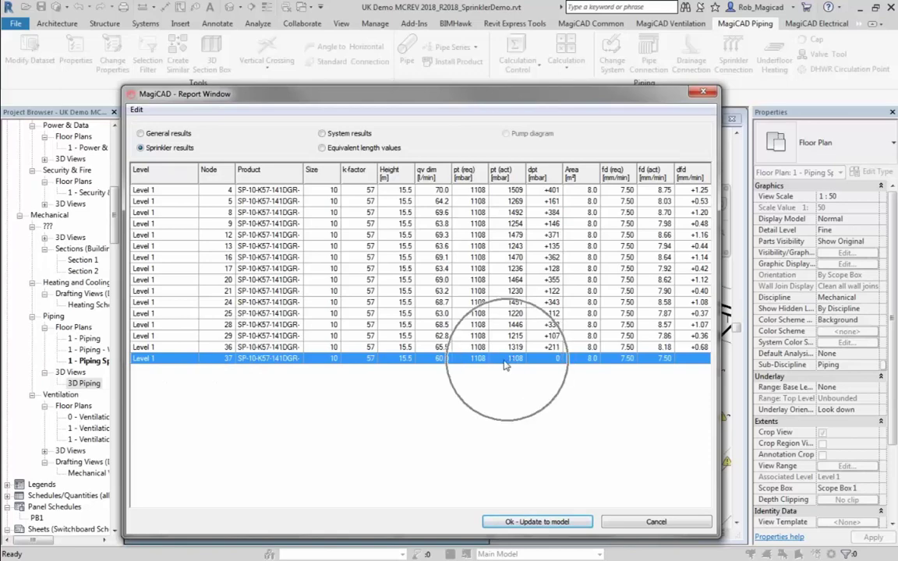
{"action": "left_click", "coordinate": [461, 363]}
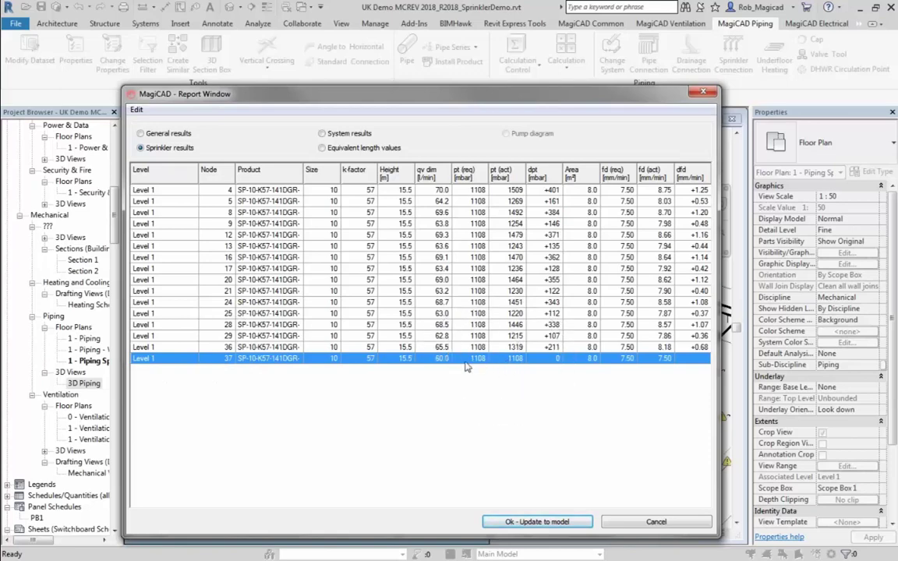
{"action": "left_click", "coordinate": [464, 364]}
{"action": "left_click", "coordinate": [464, 192]}
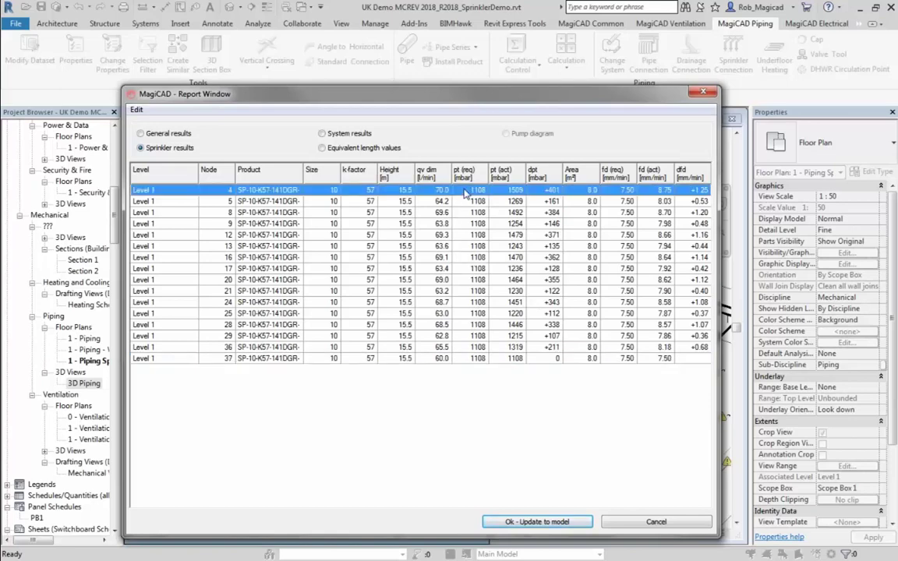
{"action": "left_click_drag", "start_coordinate": [465, 191], "coordinate": [470, 268]}
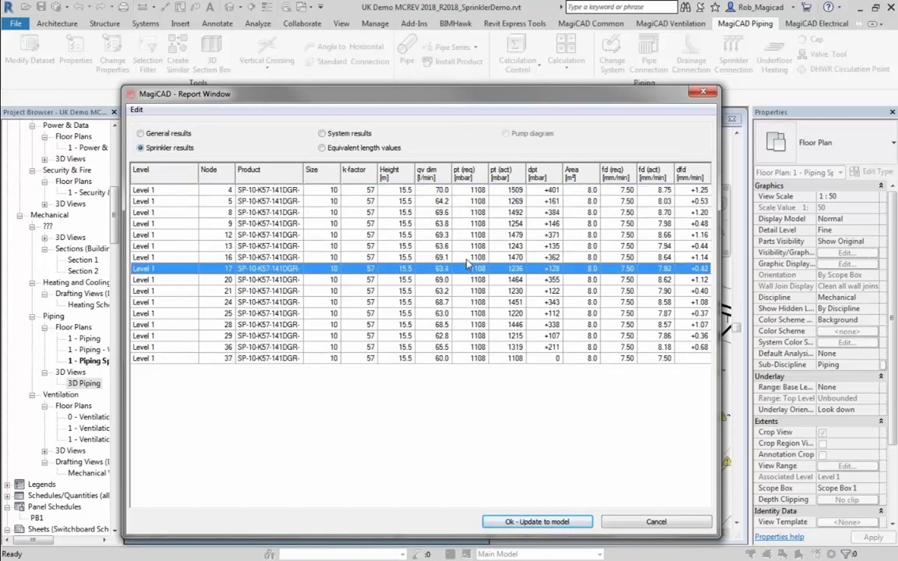
{"action": "key", "text": "ctrl"}
{"action": "key", "text": "ctrl"}
Show the system results and examine the node-to-node pipe sections, their fitting parts and the pressure data through the whole list.
{"action": "left_click", "coordinate": [322, 133]}
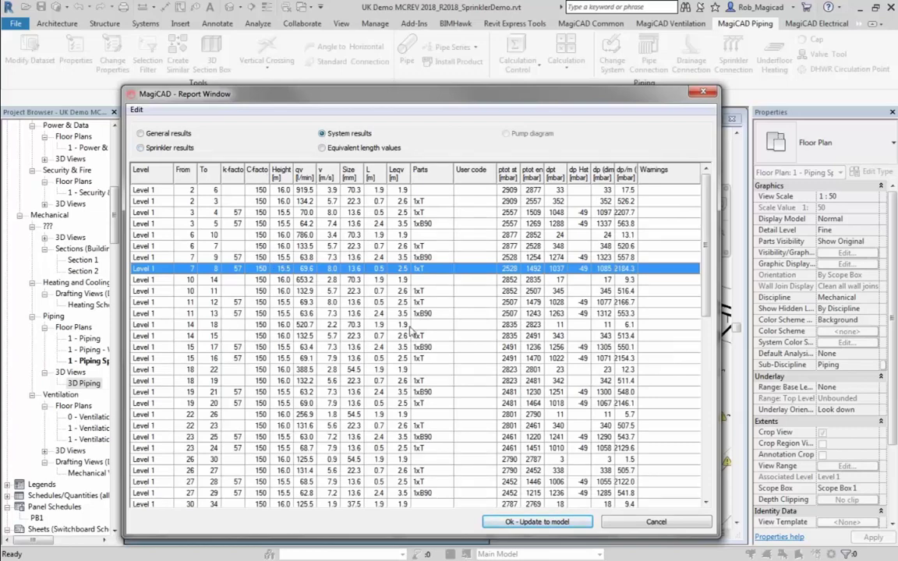
{"action": "left_click", "coordinate": [416, 359]}
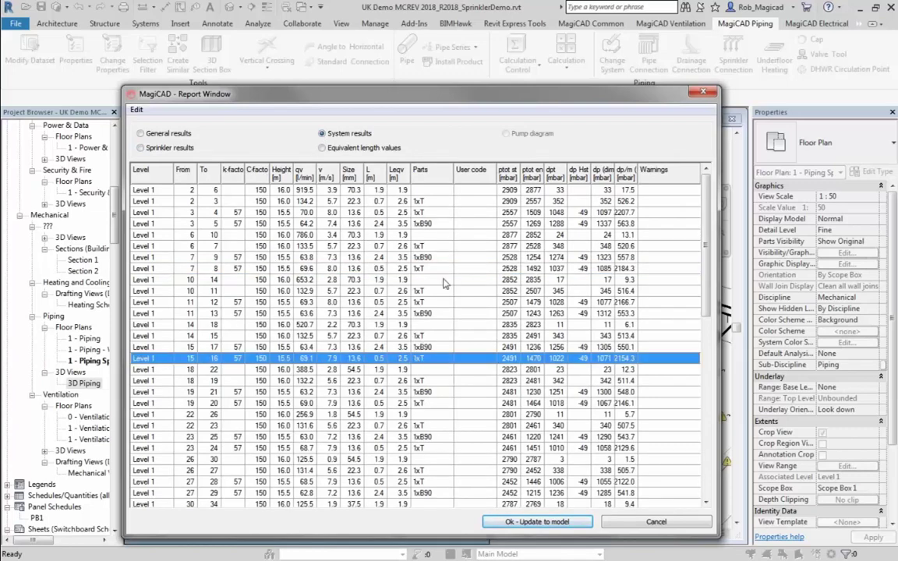
{"action": "left_click", "coordinate": [417, 224]}
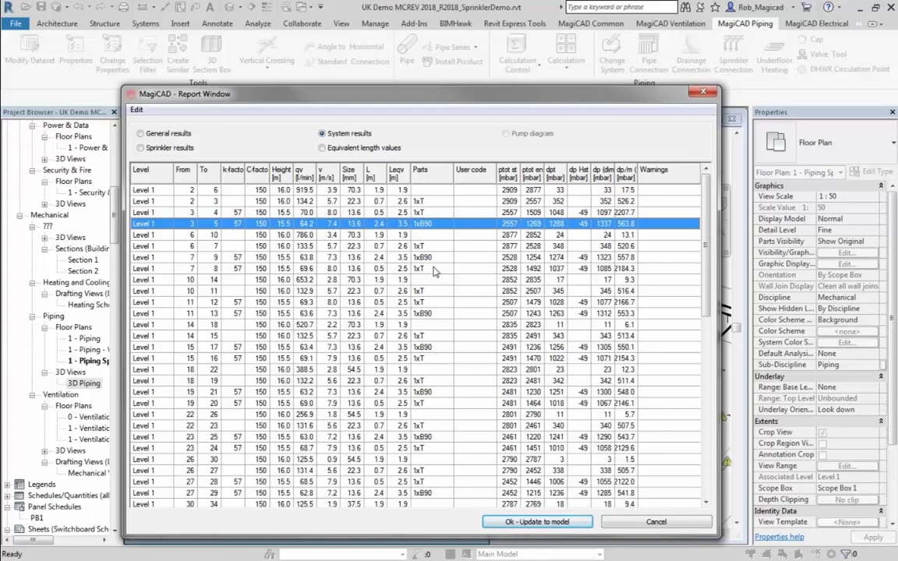
{"action": "scroll", "coordinate": [435, 271], "scroll_direction": "down", "scroll_amount": 18}
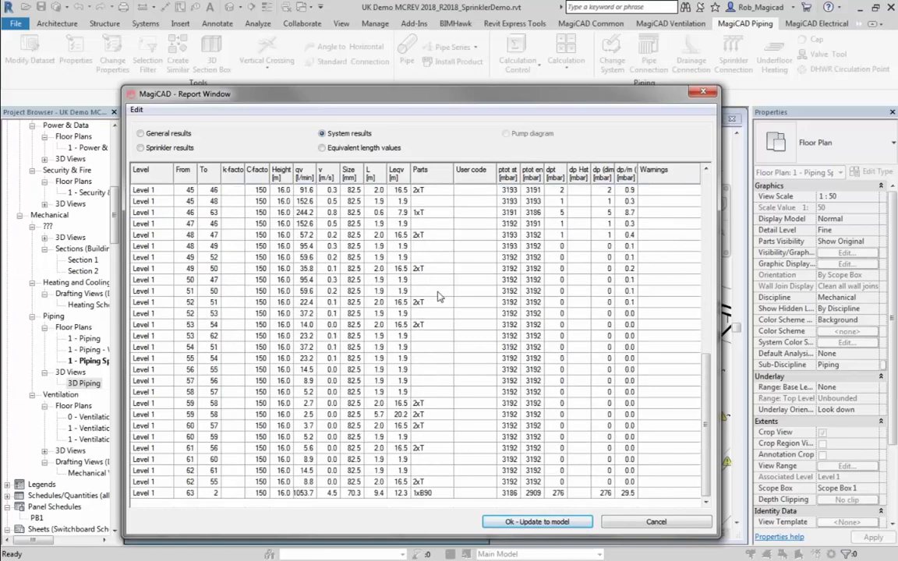
{"action": "scroll", "coordinate": [438, 296], "scroll_direction": "up", "scroll_amount": 18}
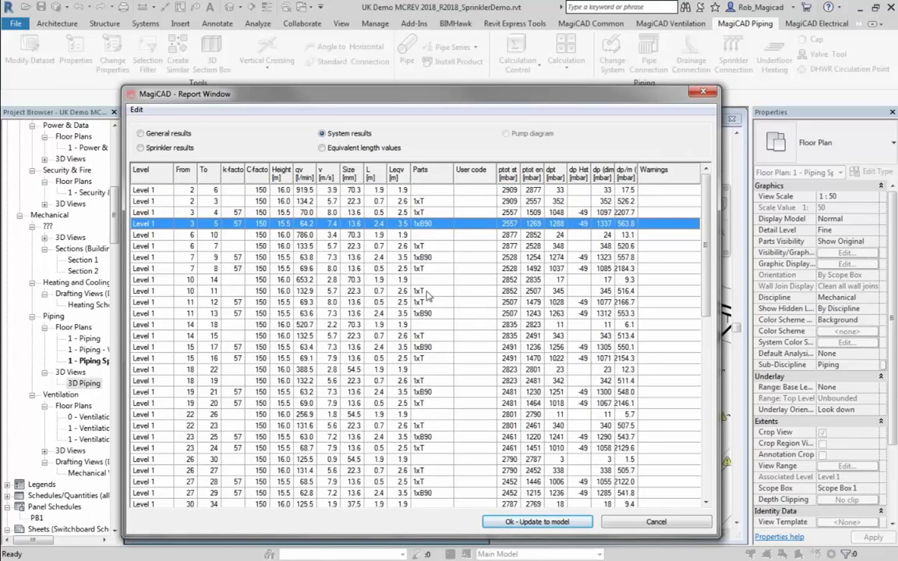
{"action": "left_click", "coordinate": [192, 347]}
{"action": "scroll", "coordinate": [290, 360], "scroll_direction": "down", "scroll_amount": 8}
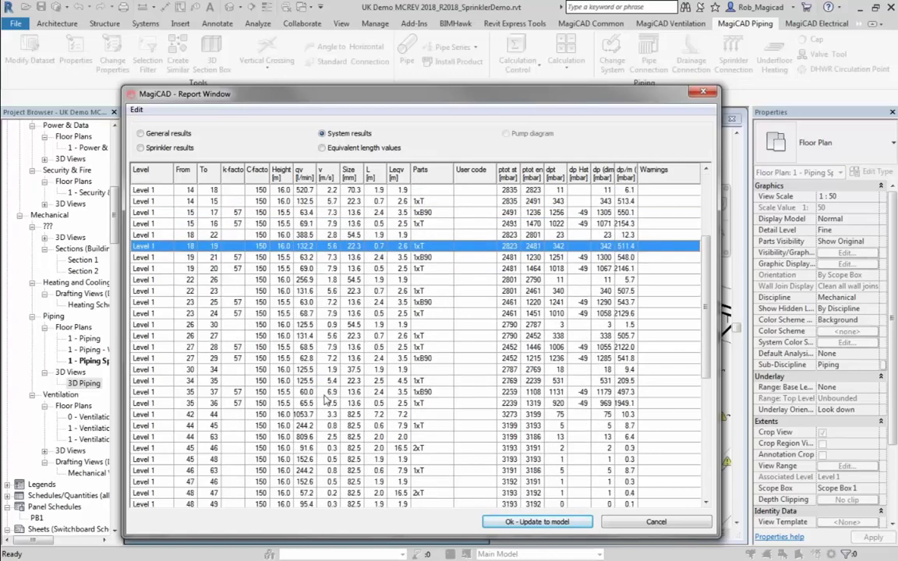
{"action": "scroll", "coordinate": [327, 400], "scroll_direction": "up", "scroll_amount": 8}
Check the equivalent length values of the T-branches and 90° bends, and update the calculation results to the model.
{"action": "left_click", "coordinate": [321, 148]}
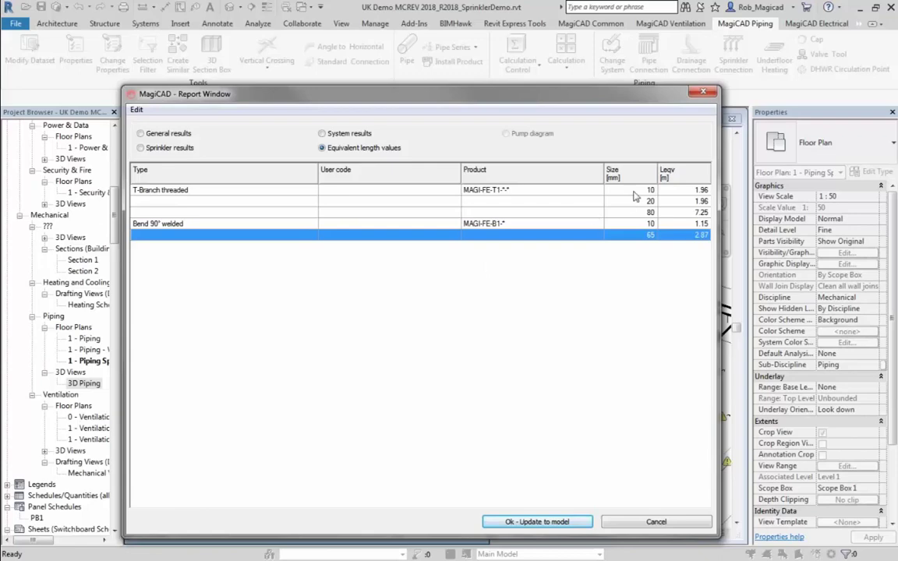
{"action": "left_click", "coordinate": [559, 223]}
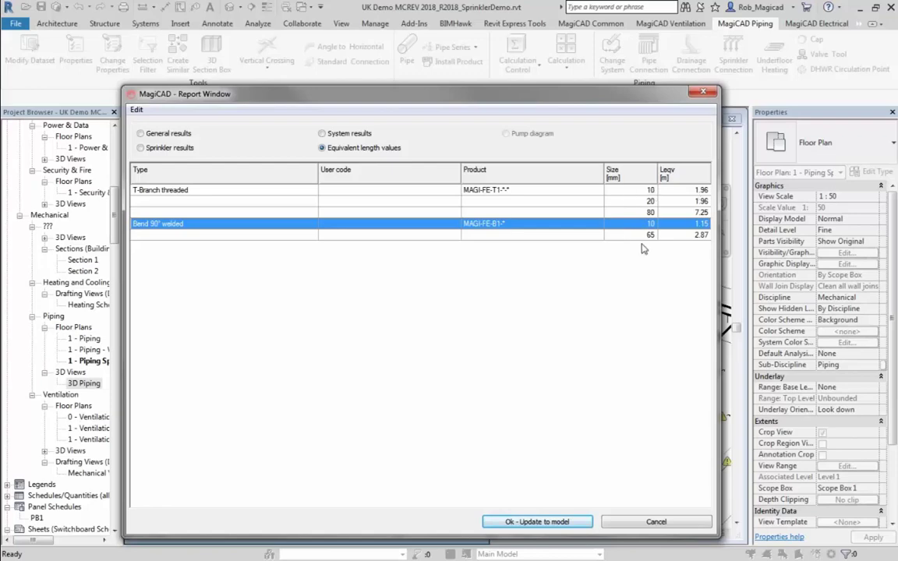
{"action": "left_click", "coordinate": [526, 524]}
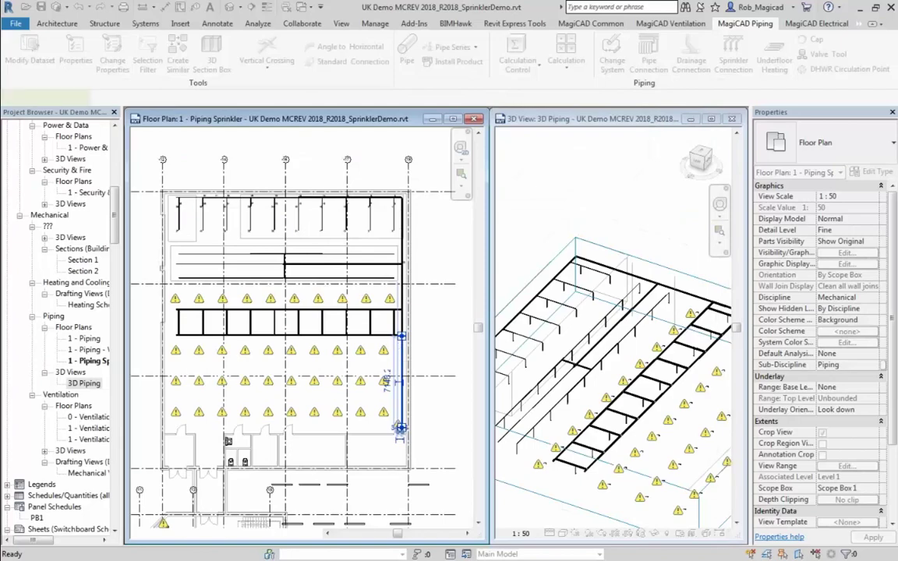
Examine the calculated pressure, velocity and sprinkler flow values in the properties of the vertical main supply pipe on the floor plan.
{"action": "left_click", "coordinate": [441, 421]}
{"action": "scroll", "coordinate": [405, 382], "scroll_direction": "up", "scroll_amount": 3}
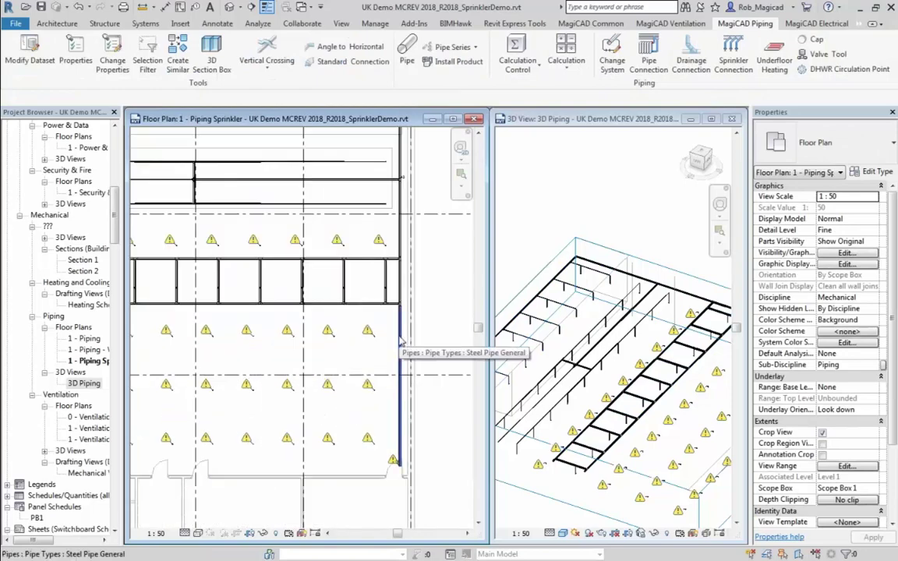
{"action": "left_click", "coordinate": [400, 341]}
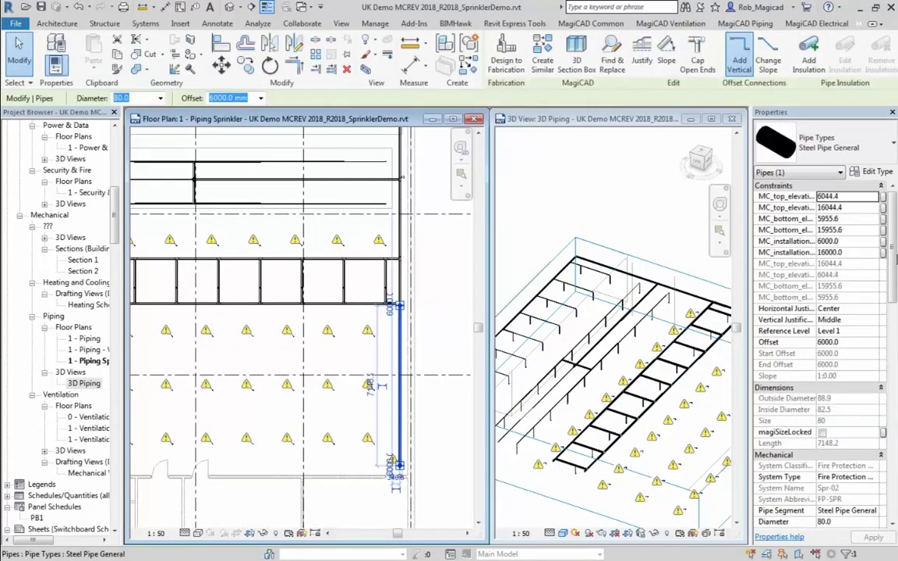
{"action": "scroll", "coordinate": [897, 261], "scroll_direction": "down", "scroll_amount": 10}
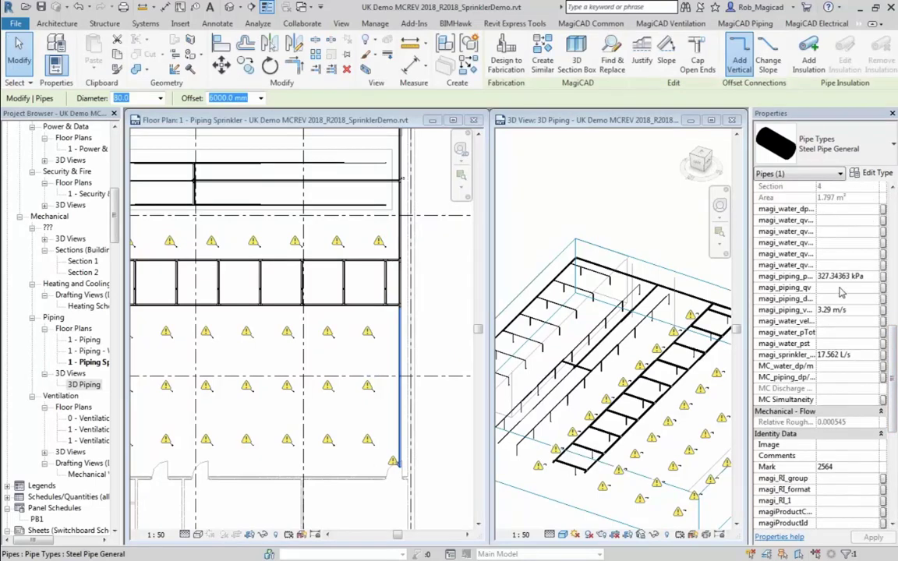
{"action": "left_click", "coordinate": [427, 273]}
Tag the main supply pipe on the floor plan with a horizontal, attached-end leader tag, dismissing the project save reminder.
{"action": "scroll", "coordinate": [433, 382], "scroll_direction": "down", "scroll_amount": 3}
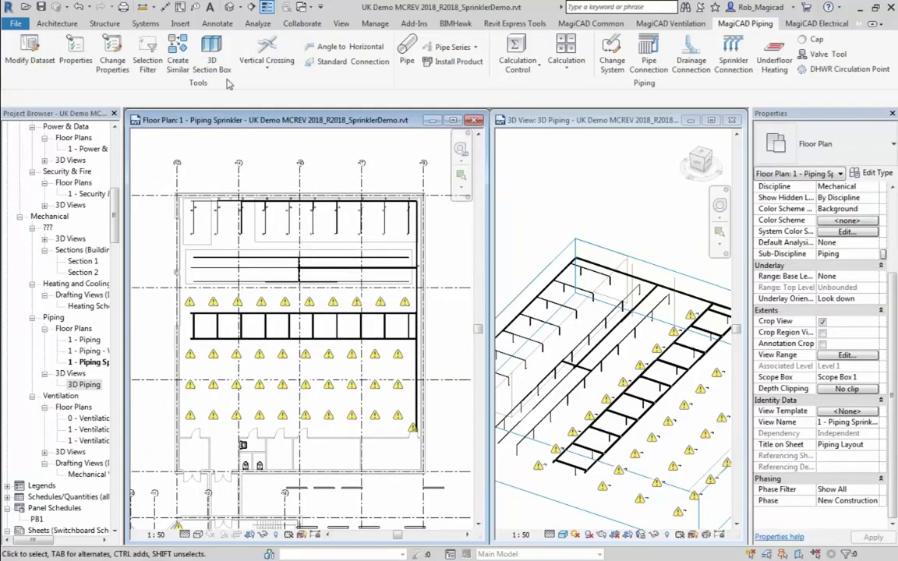
{"action": "left_click", "coordinate": [194, 7]}
{"action": "left_click", "coordinate": [503, 304]}
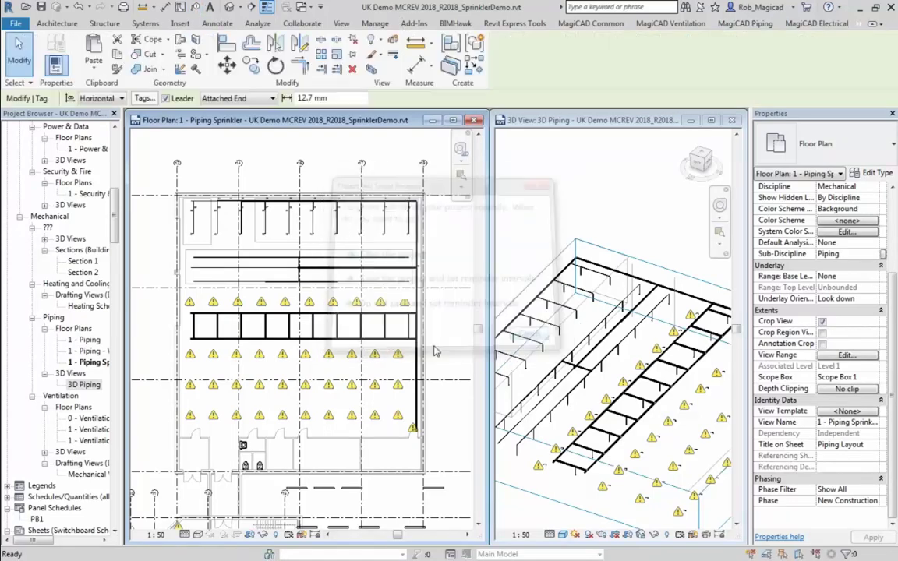
{"action": "scroll", "coordinate": [334, 337], "scroll_direction": "up", "scroll_amount": 3}
{"action": "scroll", "coordinate": [344, 365], "scroll_direction": "up", "scroll_amount": 2}
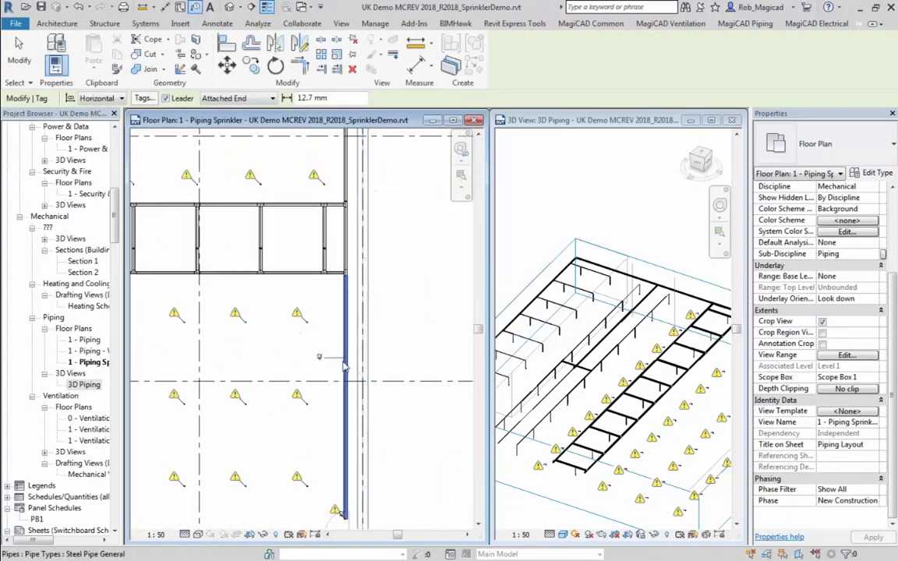
{"action": "scroll", "coordinate": [315, 360], "scroll_direction": "up", "scroll_amount": 2}
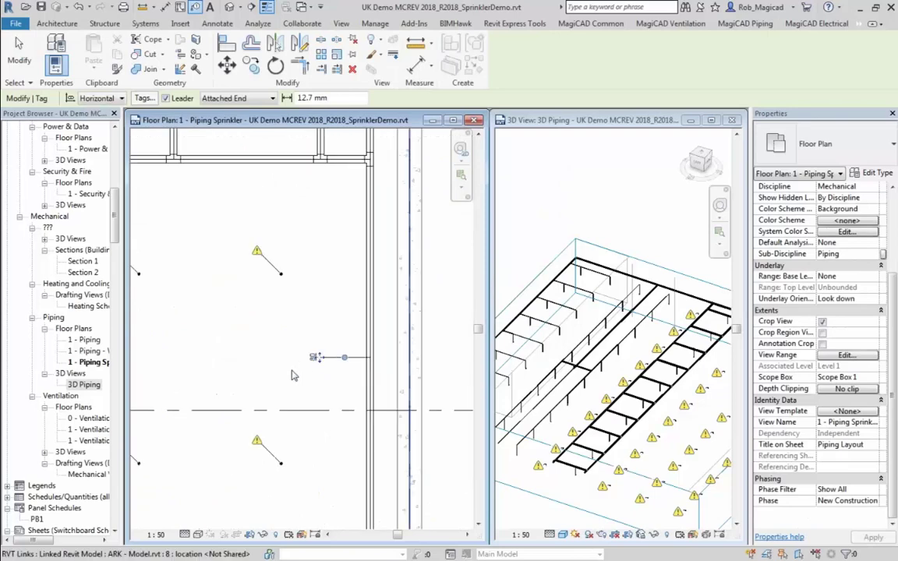
{"action": "key", "text": "Escape"}
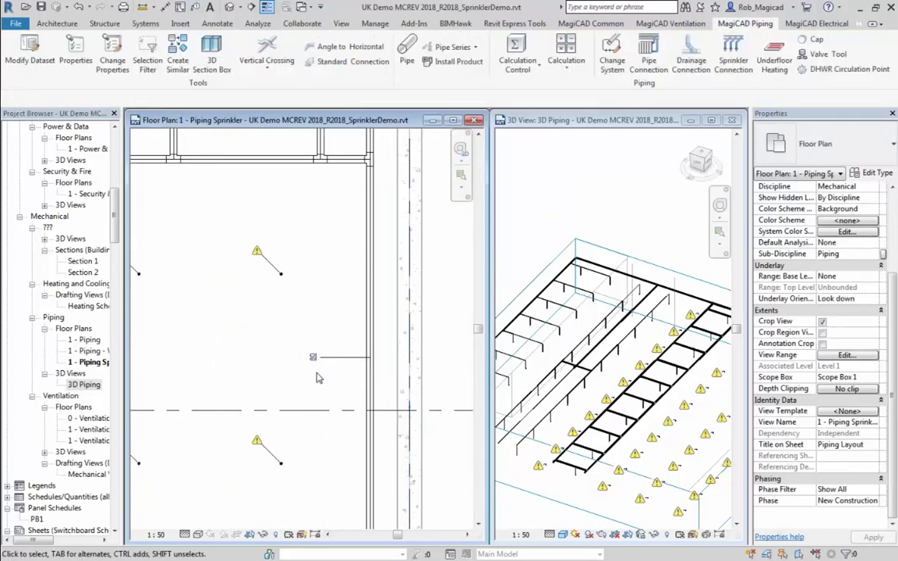
Examine the node number tags on the floor plan from sprinkler 37 along the branches to the main pipe and the gridded network.
{"action": "scroll", "coordinate": [315, 378], "scroll_direction": "down", "scroll_amount": 5}
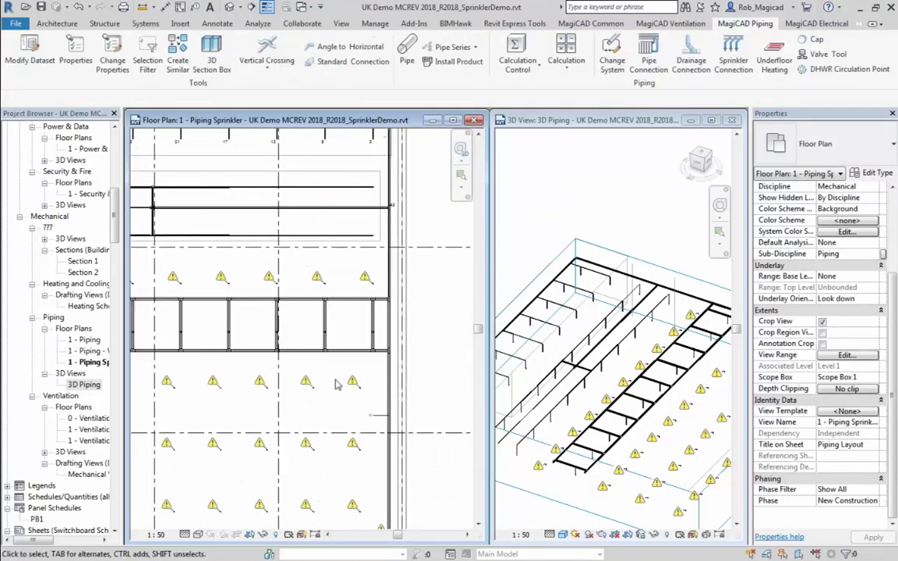
{"action": "scroll", "coordinate": [337, 383], "scroll_direction": "down", "scroll_amount": 2}
{"action": "middle_click_drag", "start_coordinate": [337, 384], "coordinate": [325, 316]}
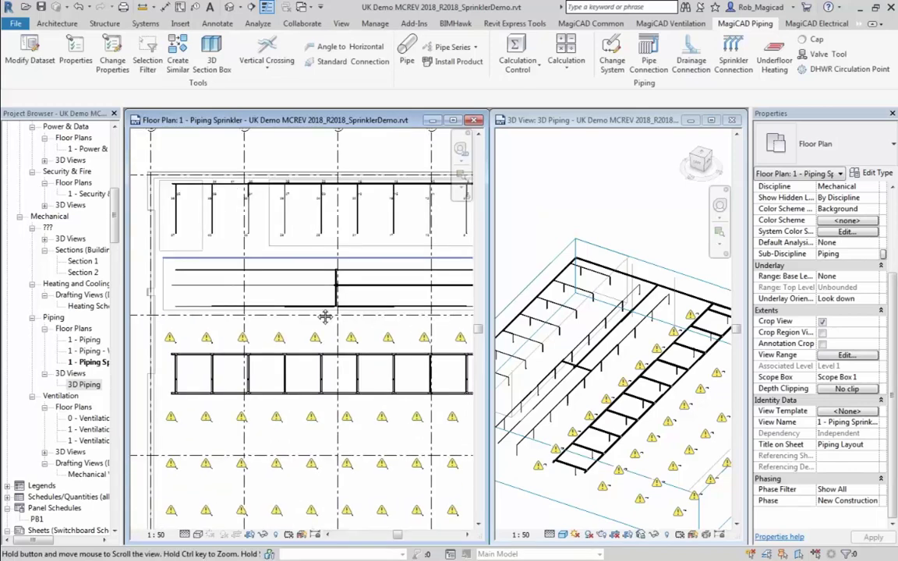
{"action": "scroll", "coordinate": [265, 203], "scroll_direction": "up", "scroll_amount": 4}
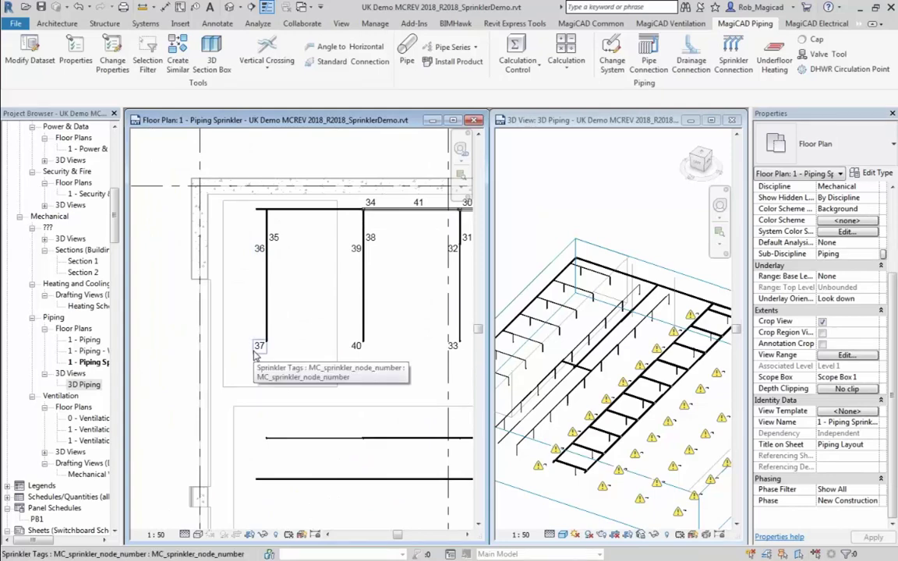
{"action": "scroll", "coordinate": [254, 355], "scroll_direction": "down", "scroll_amount": 4}
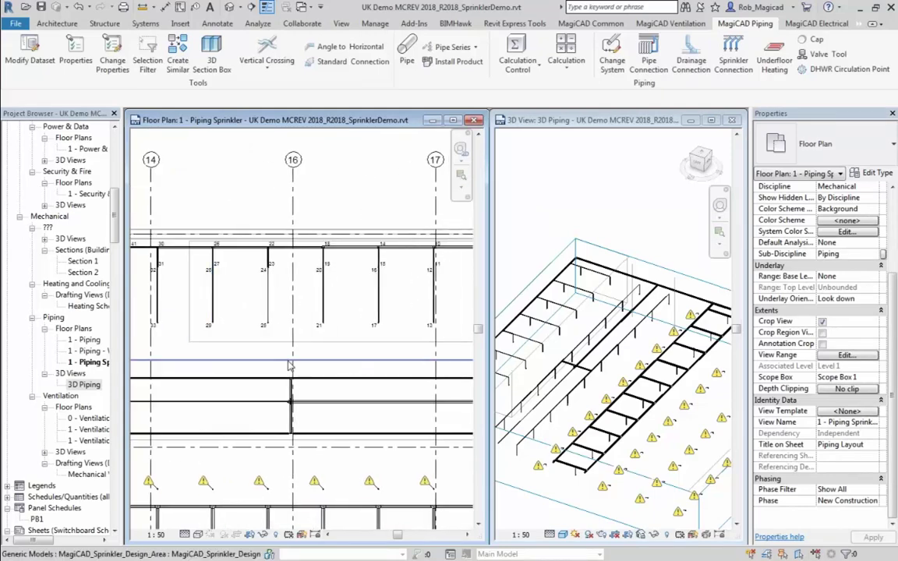
{"action": "scroll", "coordinate": [290, 343], "scroll_direction": "up", "scroll_amount": 3}
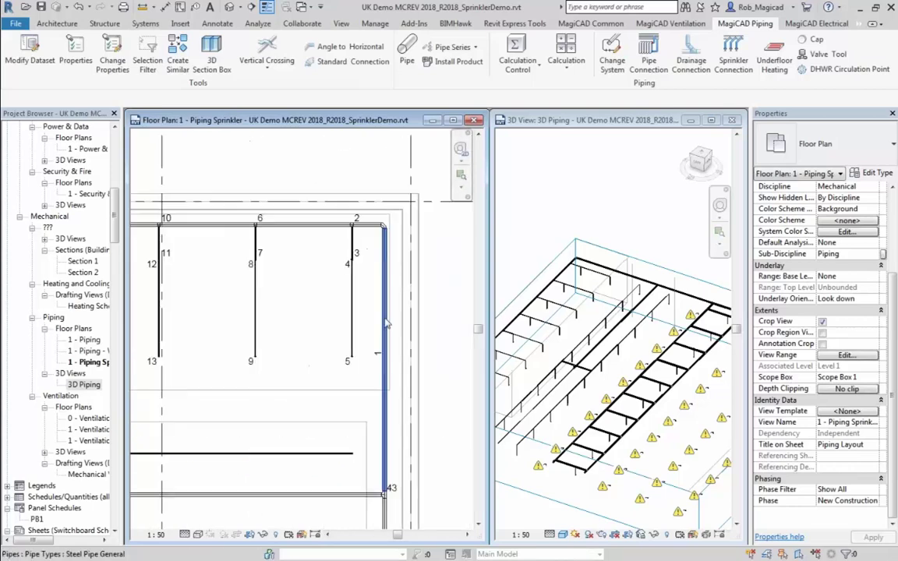
{"action": "scroll", "coordinate": [352, 424], "scroll_direction": "down", "scroll_amount": 2}
{"action": "middle_click_drag", "start_coordinate": [352, 423], "coordinate": [360, 207]}
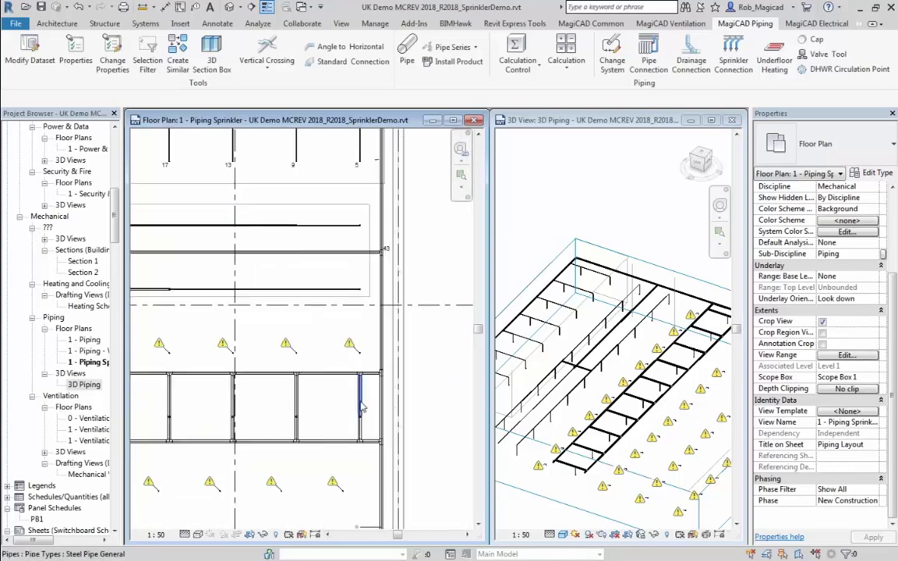
Show the node numbers for the Network range, picking the main supply pipe below the gridded pipework.
{"action": "scroll", "coordinate": [361, 406], "scroll_direction": "down", "scroll_amount": 1}
{"action": "left_click", "coordinate": [577, 24]}
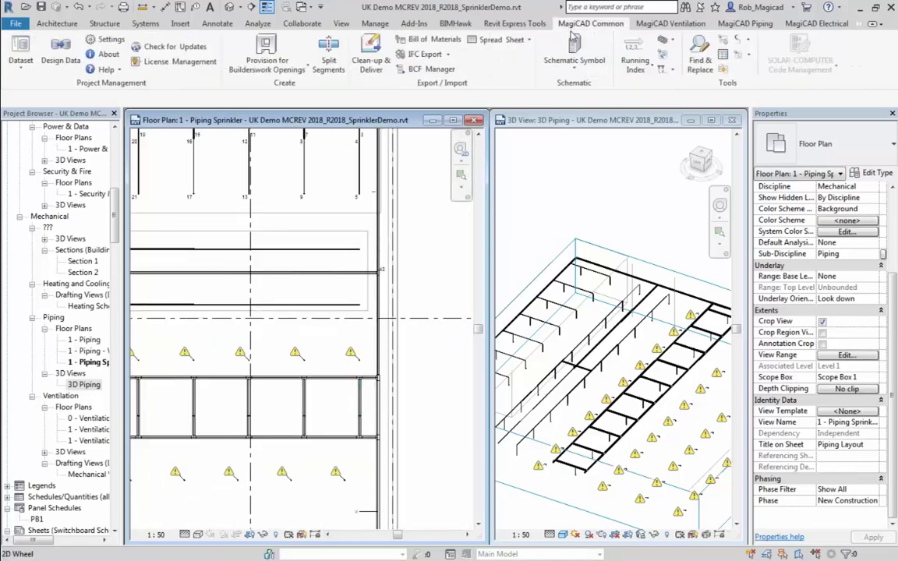
{"action": "left_click", "coordinate": [663, 71]}
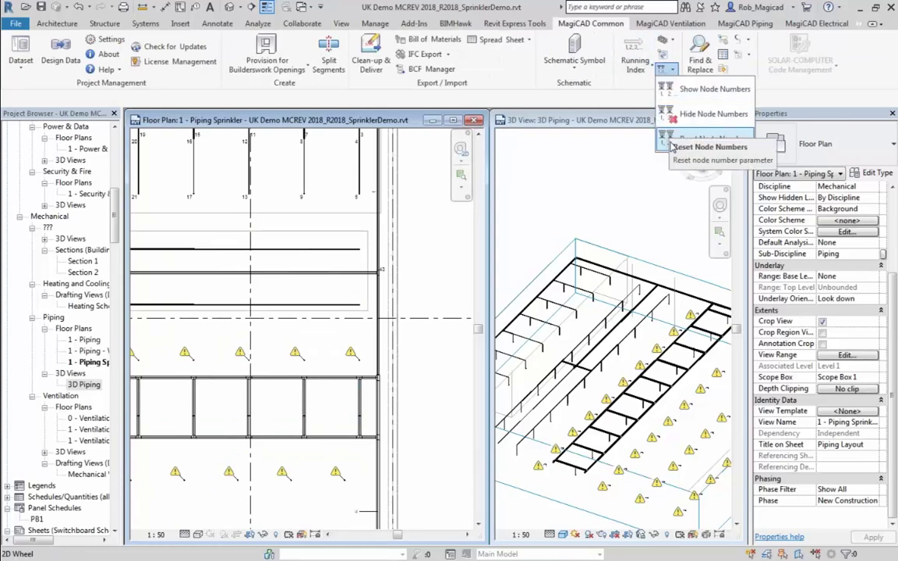
{"action": "left_click", "coordinate": [702, 89]}
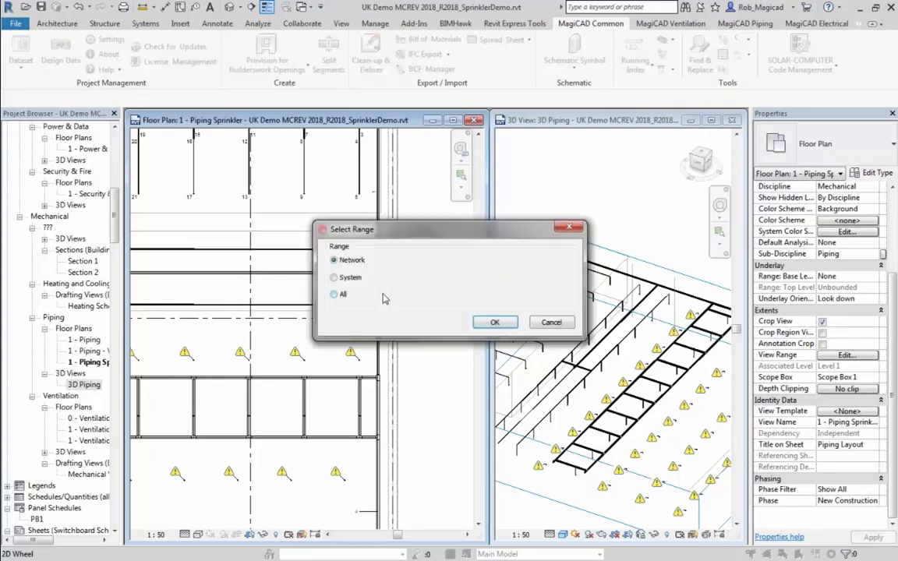
{"action": "left_click", "coordinate": [349, 263]}
{"action": "left_click", "coordinate": [481, 324]}
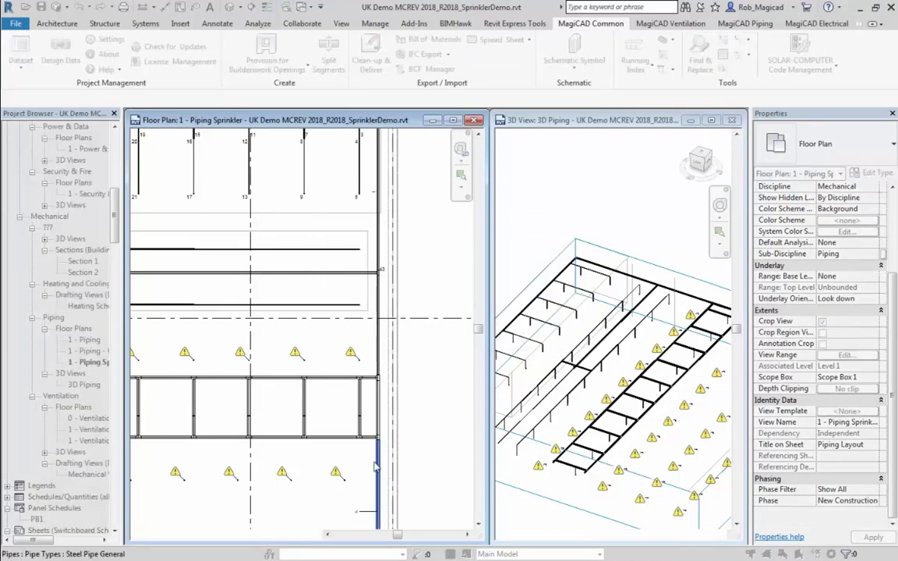
{"action": "left_click", "coordinate": [379, 471]}
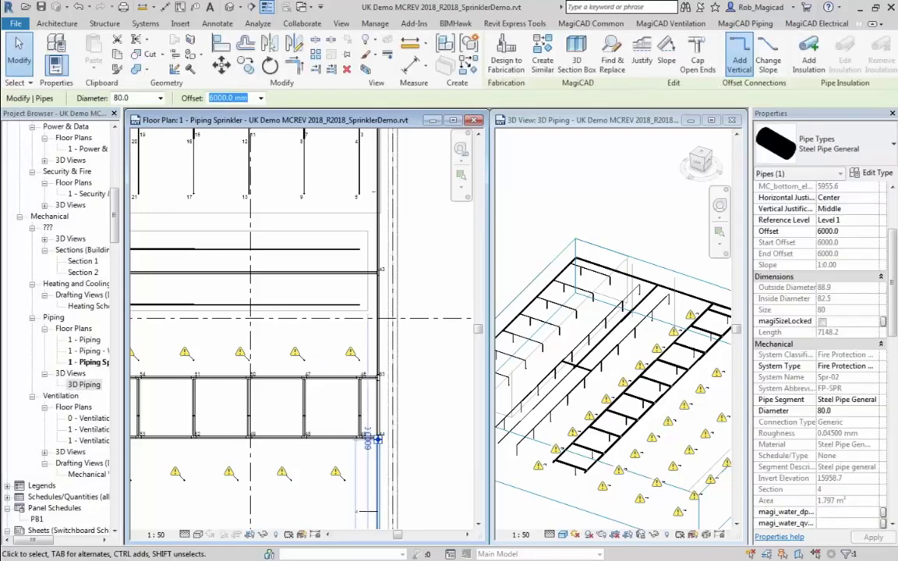
Examine the node numbers on the gridded pipework and compare them with the centre-fed and upper branch networks on the floor plan.
{"action": "middle_click_drag", "start_coordinate": [267, 381], "coordinate": [267, 380]}
{"action": "middle_click_drag", "start_coordinate": [378, 440], "coordinate": [375, 316]}
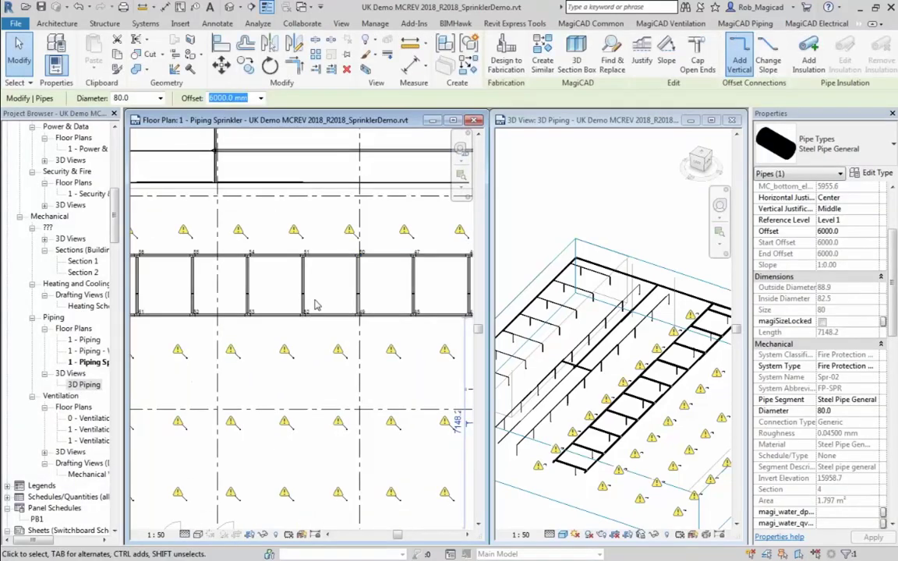
{"action": "key", "text": "Escape"}
{"action": "scroll", "coordinate": [317, 305], "scroll_direction": "down", "scroll_amount": 5}
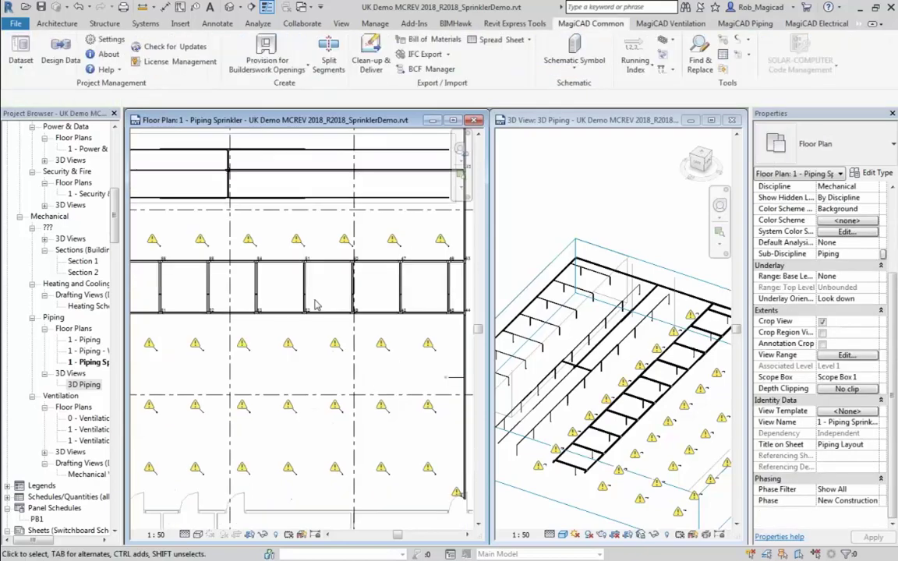
{"action": "middle_click_drag", "start_coordinate": [317, 305], "coordinate": [389, 389]}
{"action": "scroll", "coordinate": [215, 312], "scroll_direction": "up", "scroll_amount": 5}
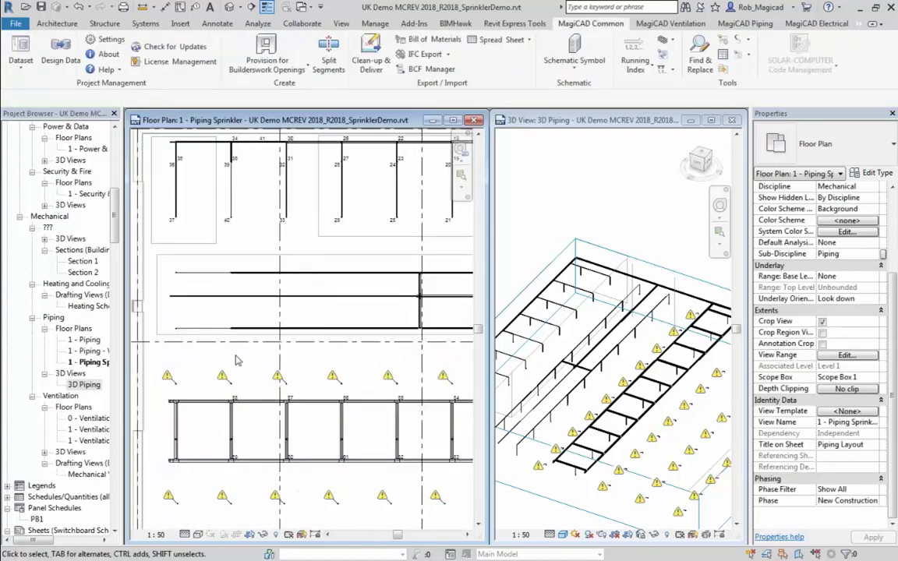
{"action": "scroll", "coordinate": [236, 360], "scroll_direction": "down", "scroll_amount": 2}
{"action": "scroll", "coordinate": [391, 304], "scroll_direction": "up", "scroll_amount": 2}
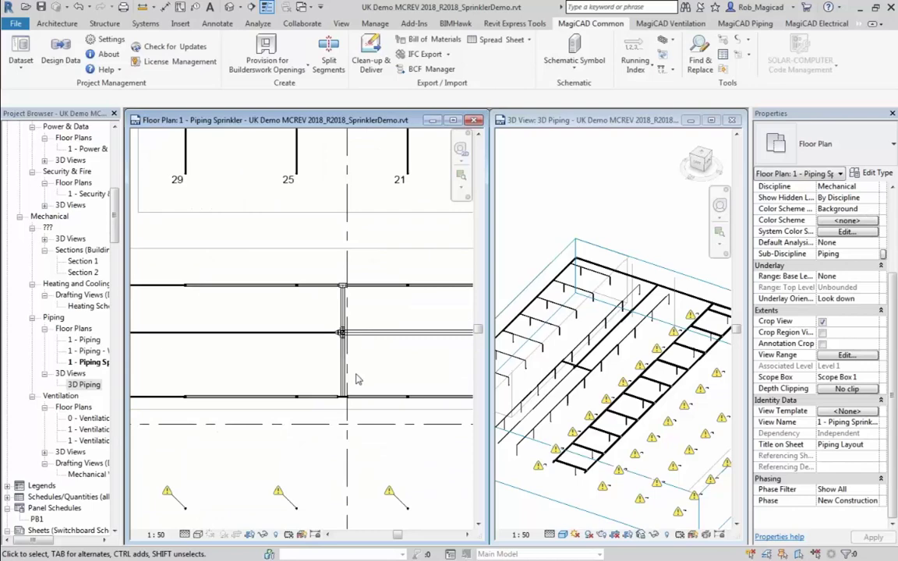
{"action": "scroll", "coordinate": [361, 396], "scroll_direction": "down", "scroll_amount": 2}
{"action": "middle_click_drag", "start_coordinate": [362, 400], "coordinate": [136, 327]}
{"action": "scroll", "coordinate": [275, 319], "scroll_direction": "down", "scroll_amount": 2}
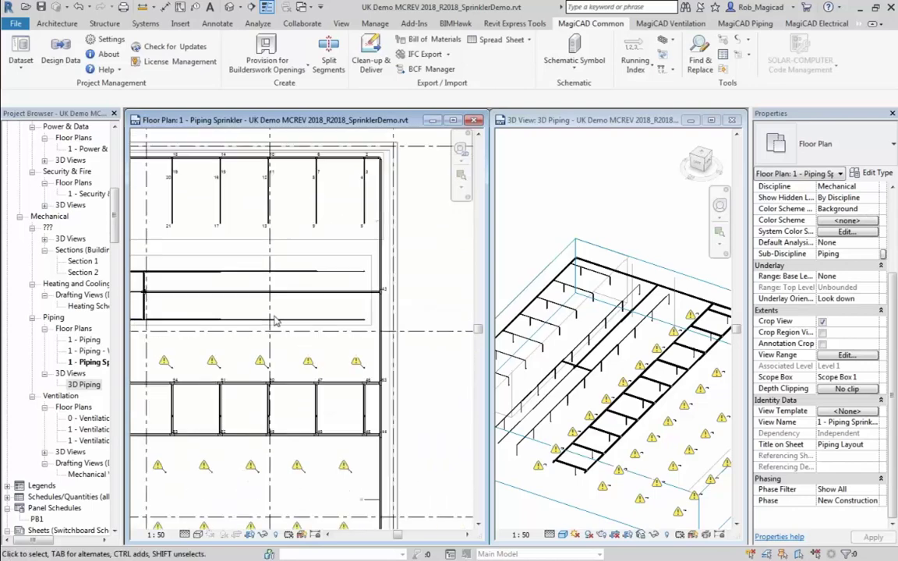
{"action": "middle_click_drag", "start_coordinate": [274, 320], "coordinate": [407, 283]}
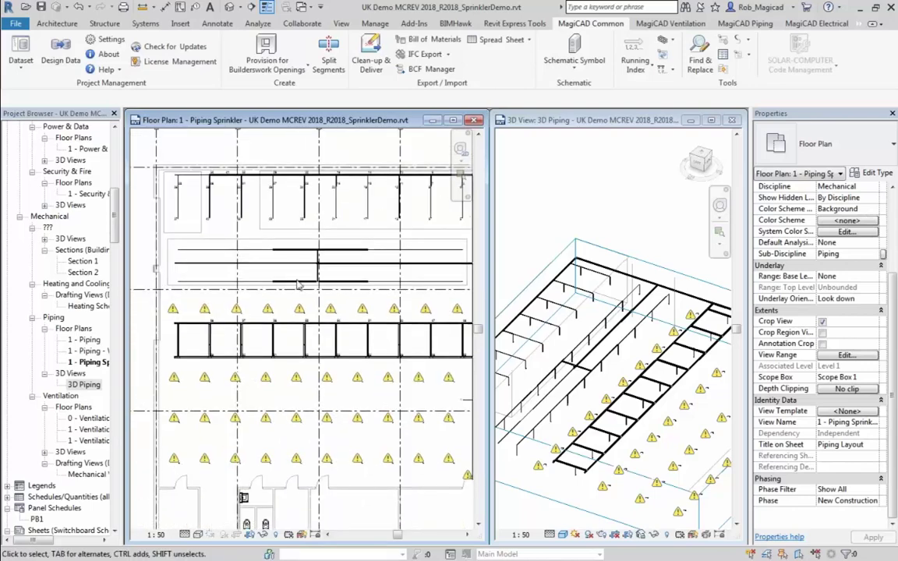
{"action": "scroll", "coordinate": [273, 273], "scroll_direction": "down", "scroll_amount": 1}
{"action": "middle_click_drag", "start_coordinate": [276, 279], "coordinate": [303, 290]}
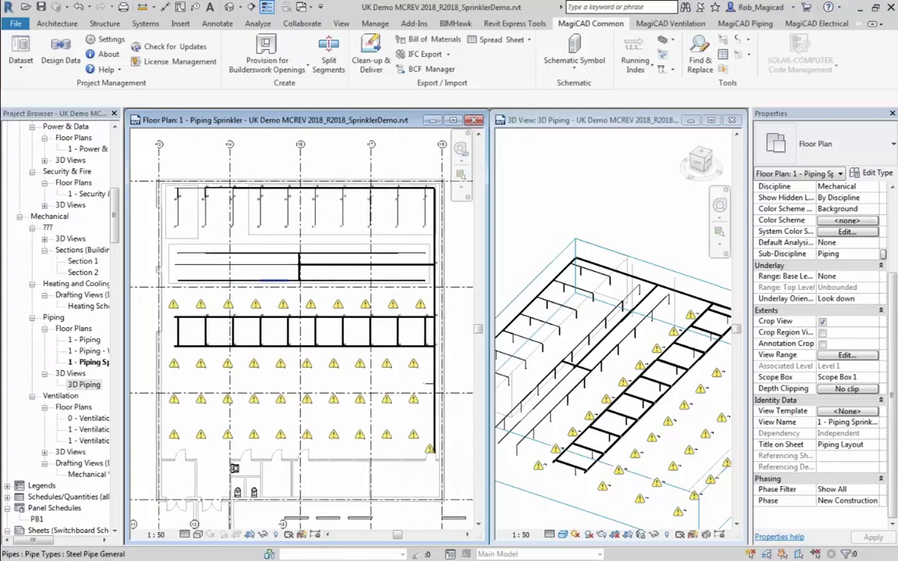